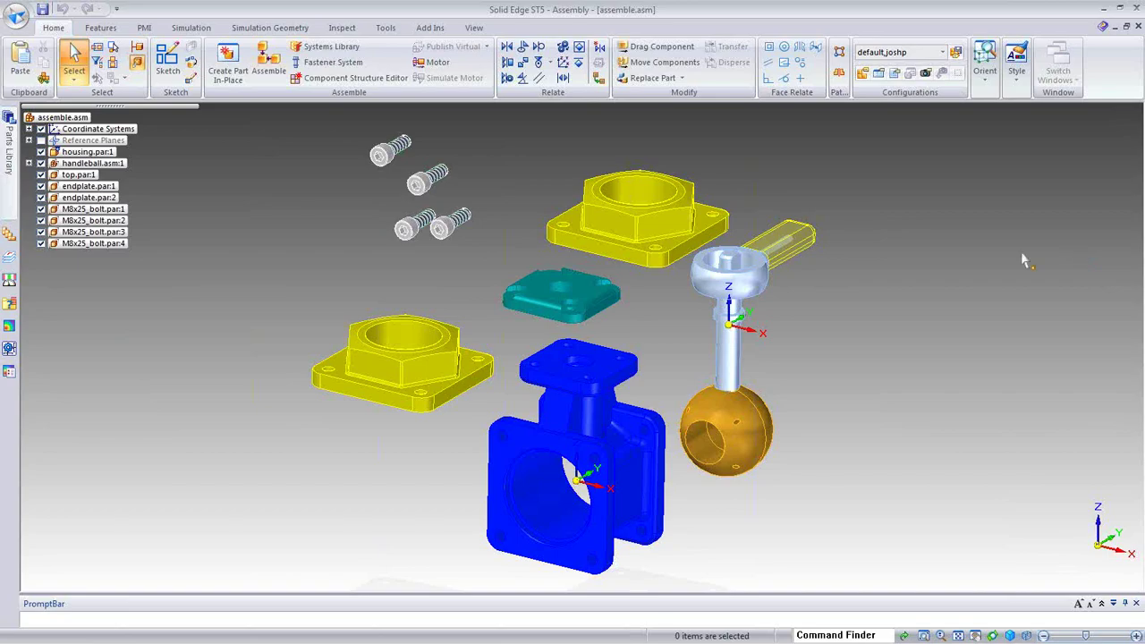
Step: Start the Assemble command and review its placement options, including the FlashFit element types
key(ctrl+m)
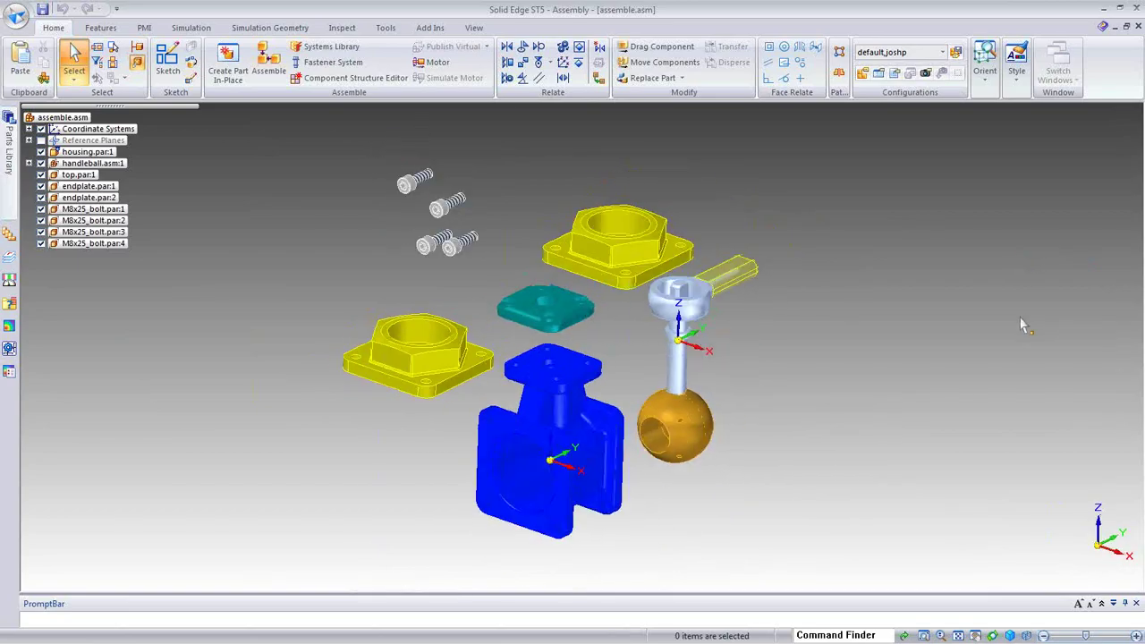
click(269, 62)
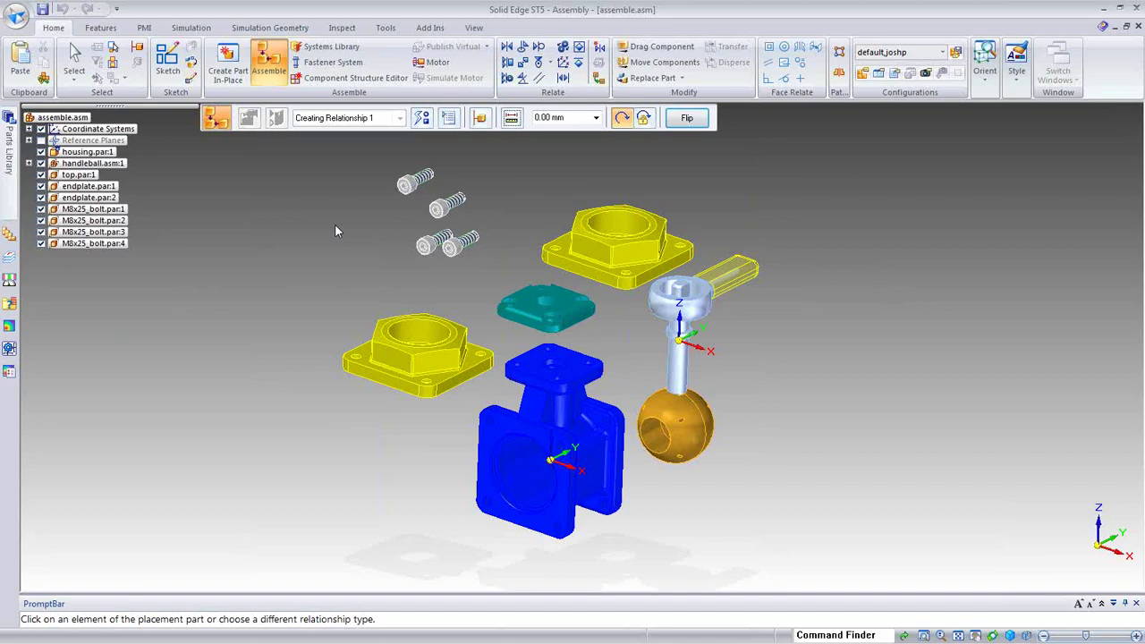
click(442, 122)
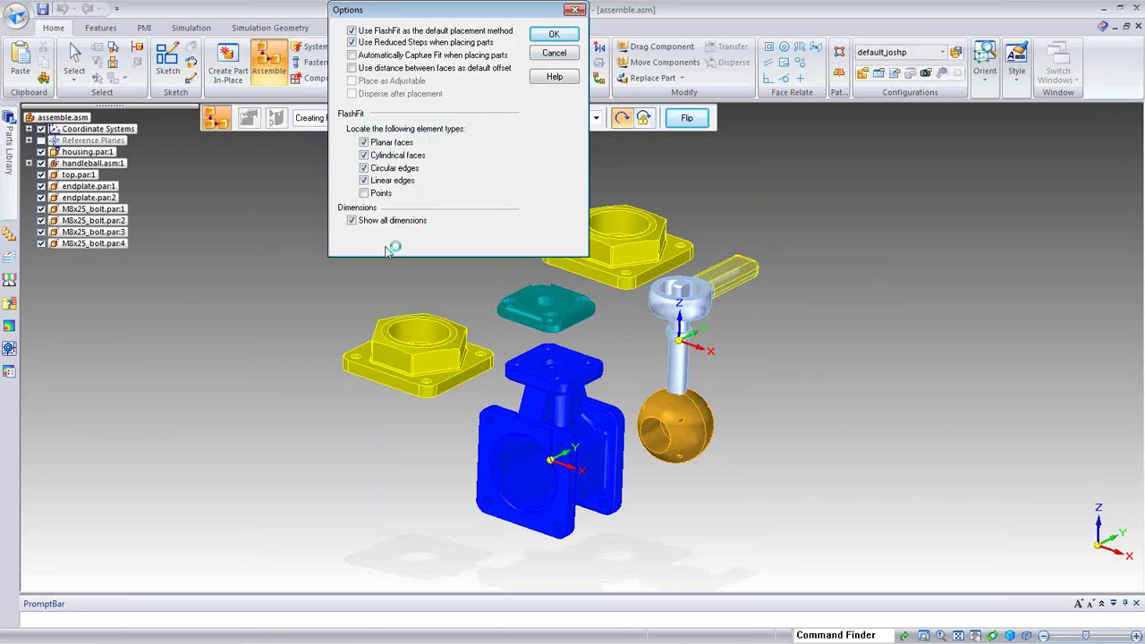
click(575, 9)
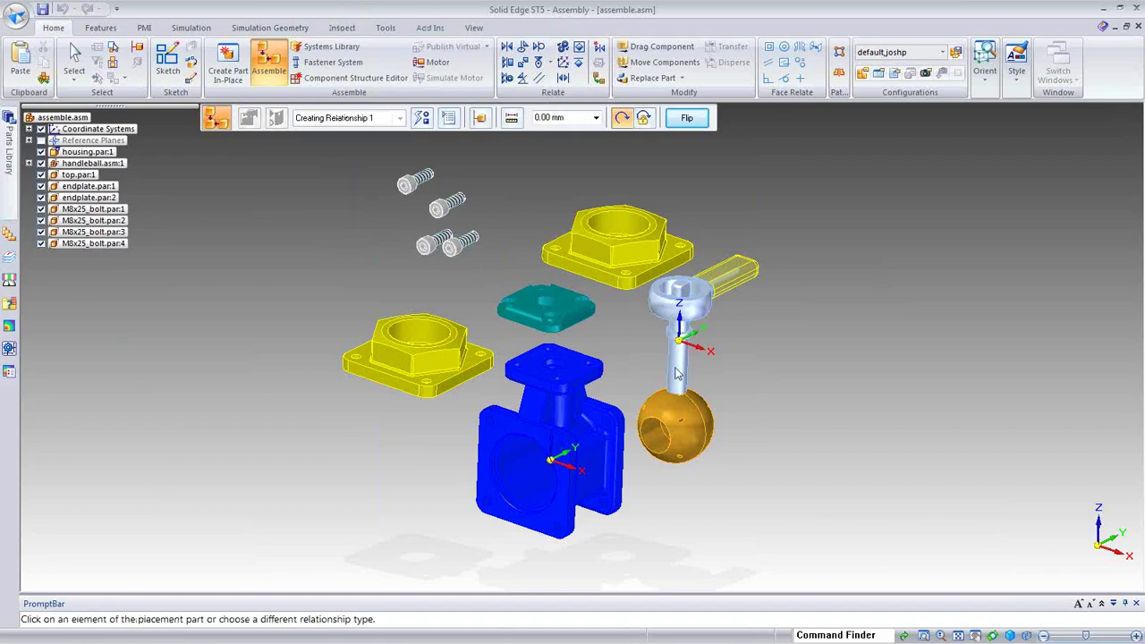
Step: Review the relationship types available for the Assemble command
middle_drag(869, 306, 859, 307)
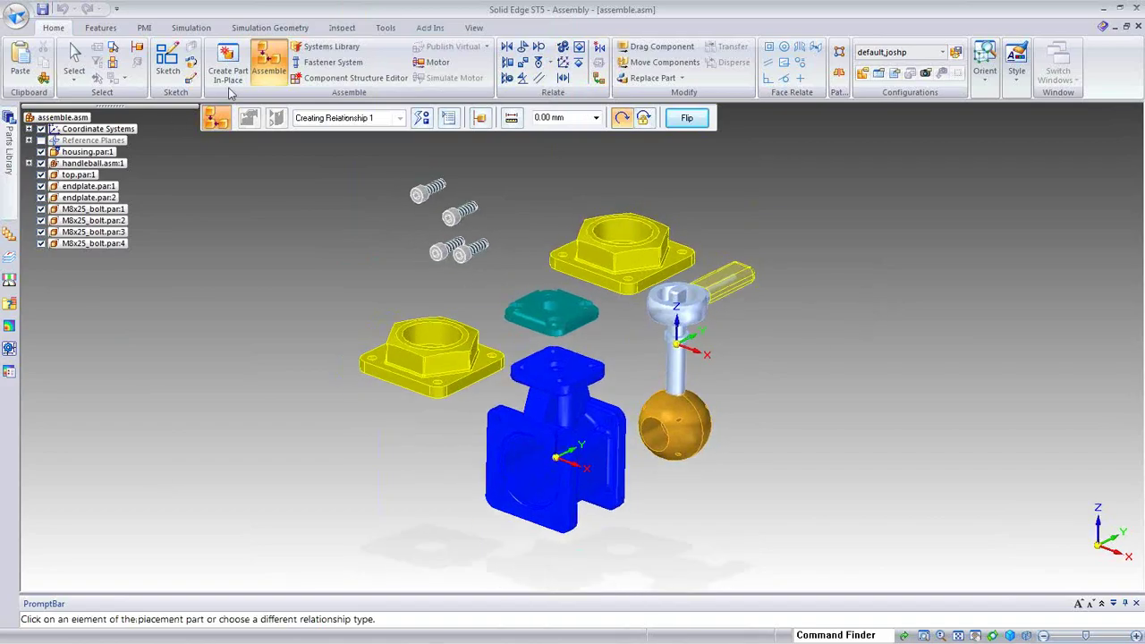
click(423, 120)
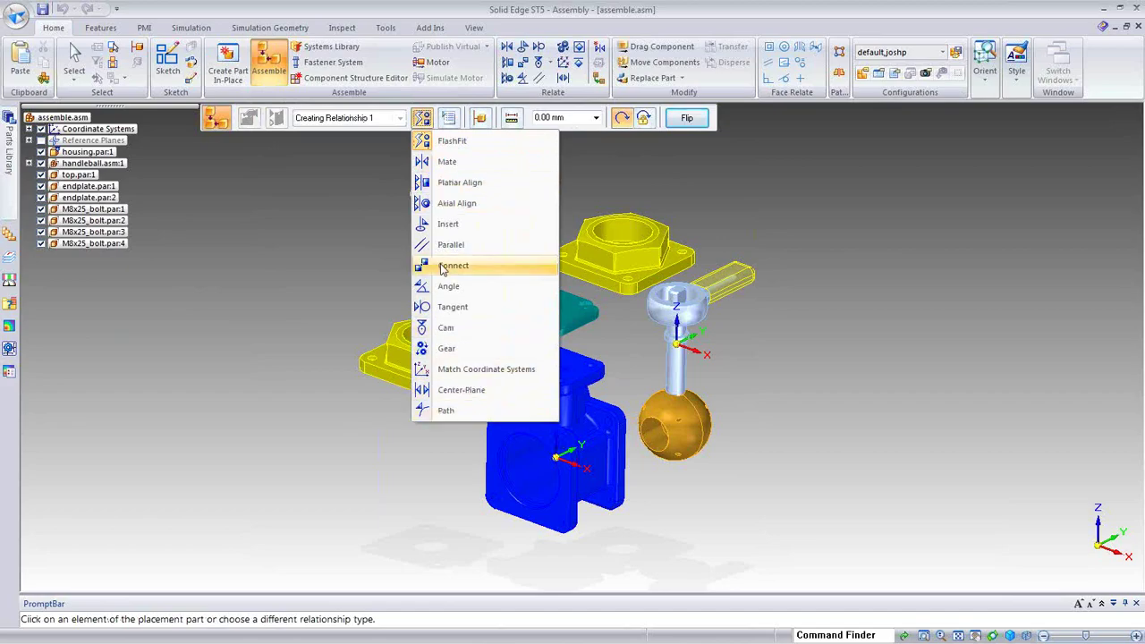
click(421, 122)
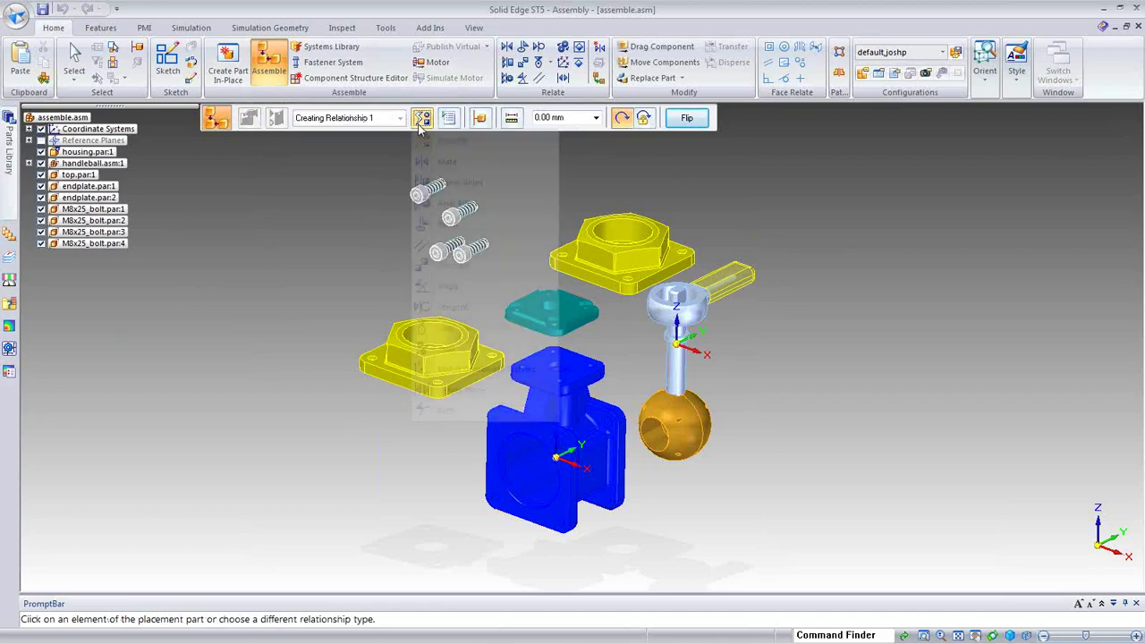
click(330, 208)
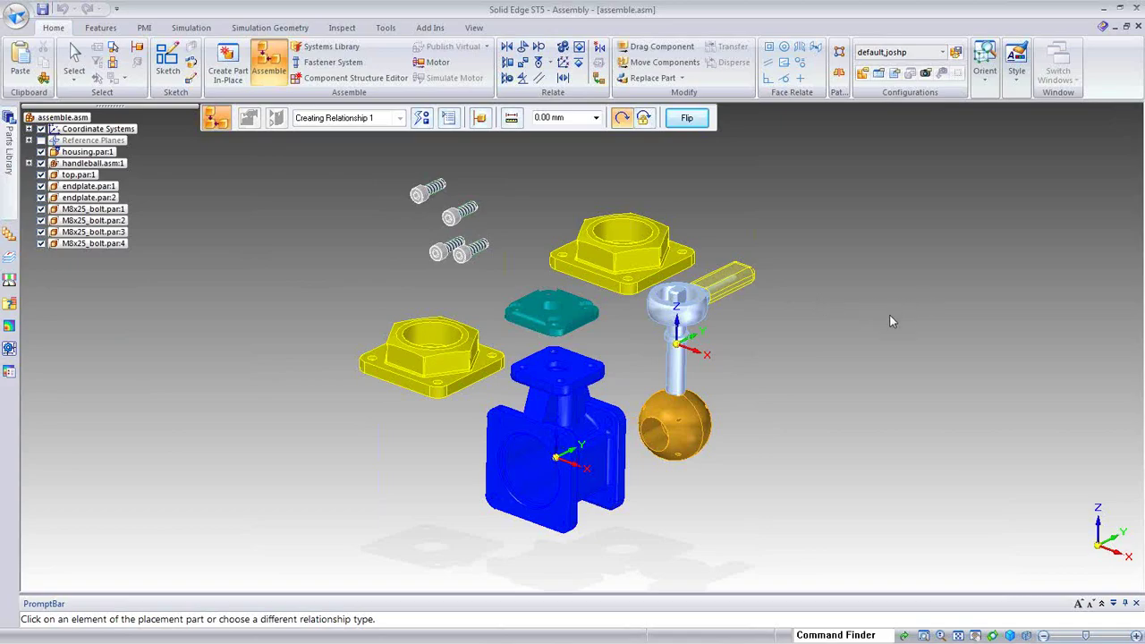
Step: Assemble the first endplate to the housing with FlashFit, mating its flat back face to one flange and aligning the bolt holes
scroll(890, 322, up, 1)
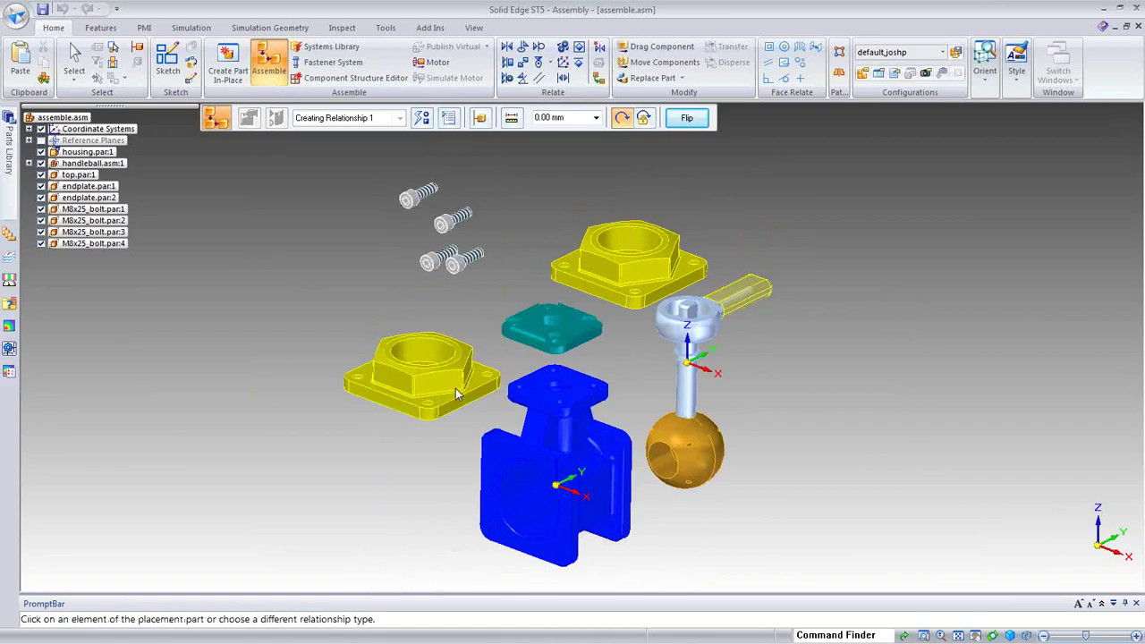
scroll(486, 532, up, 2)
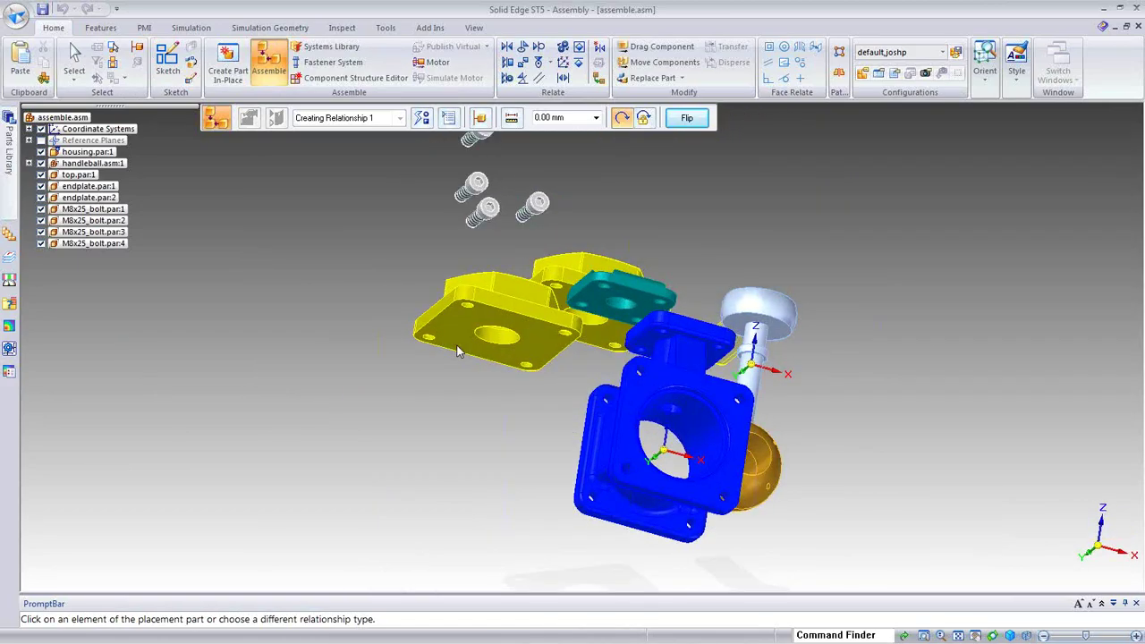
click(457, 351)
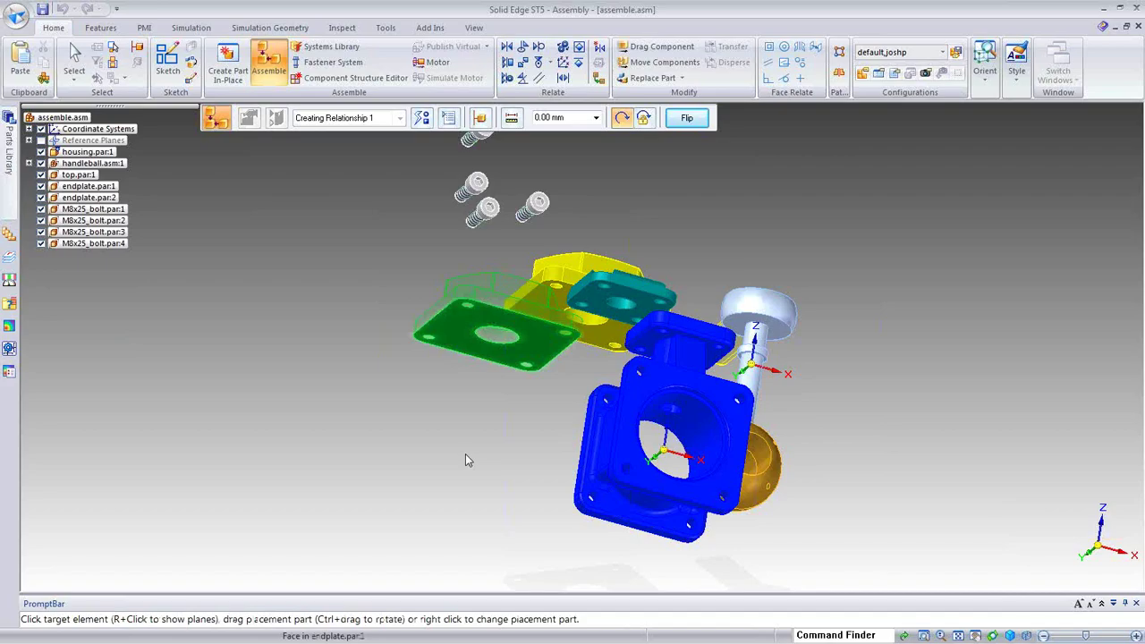
click(689, 495)
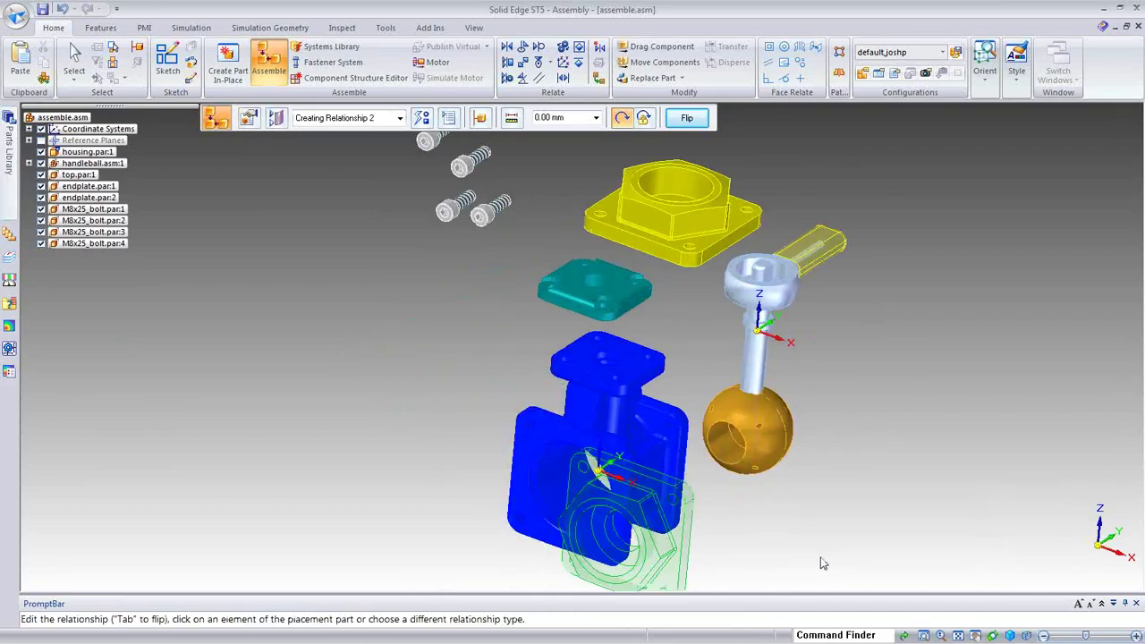
click(995, 510)
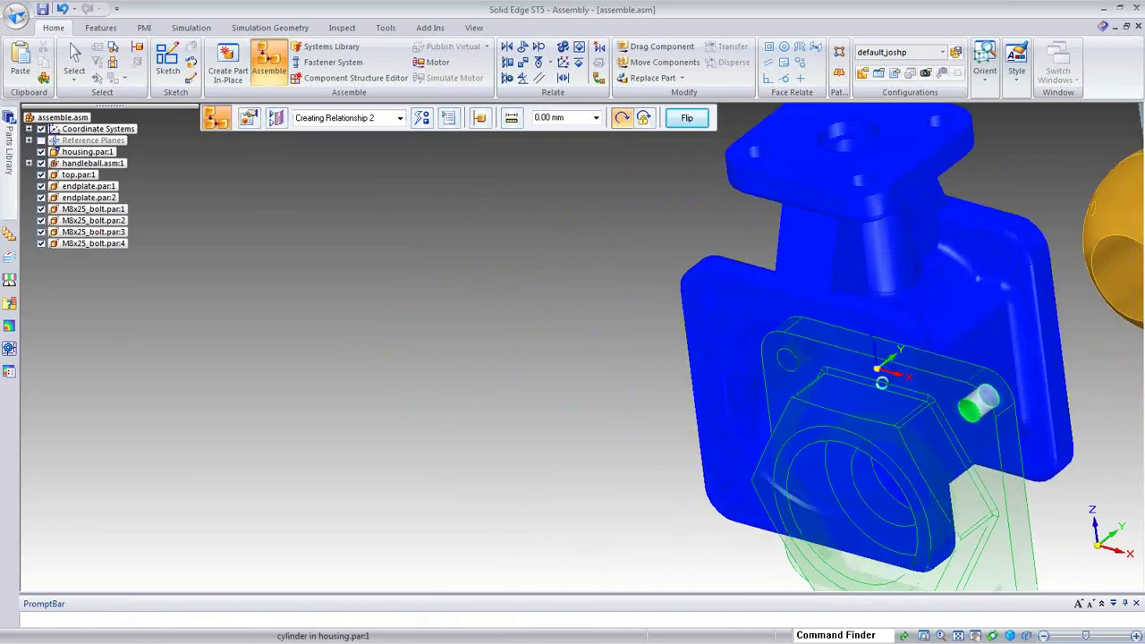
click(884, 374)
click(706, 304)
click(726, 302)
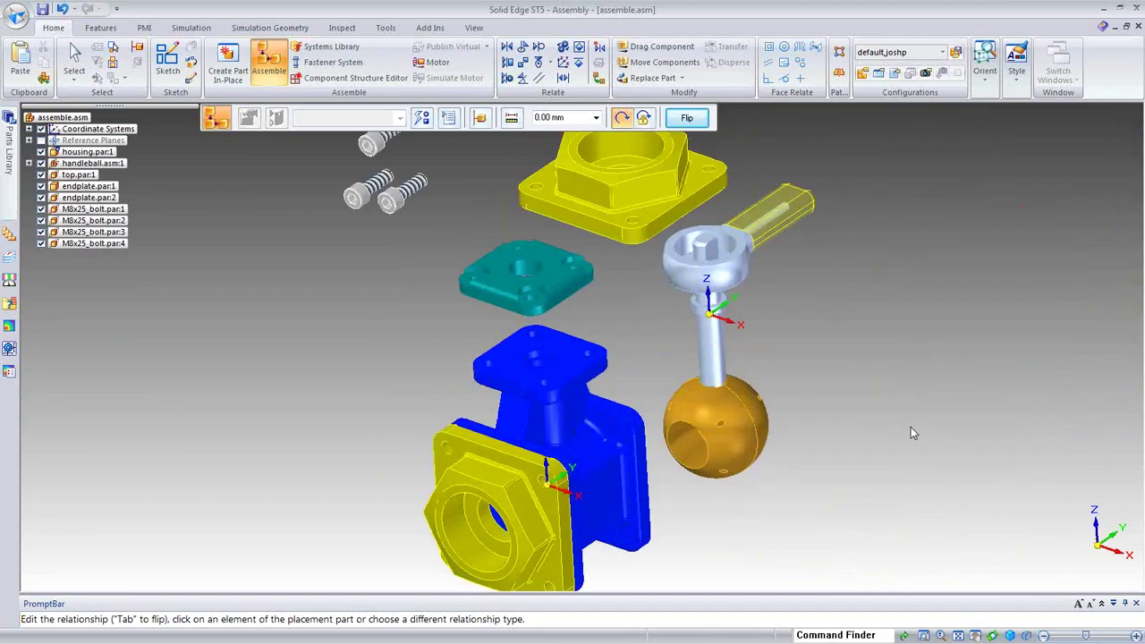
Step: Assemble the second endplate to the housing's opposite flange by mating the flat faces and aligning the bolt holes
click(718, 259)
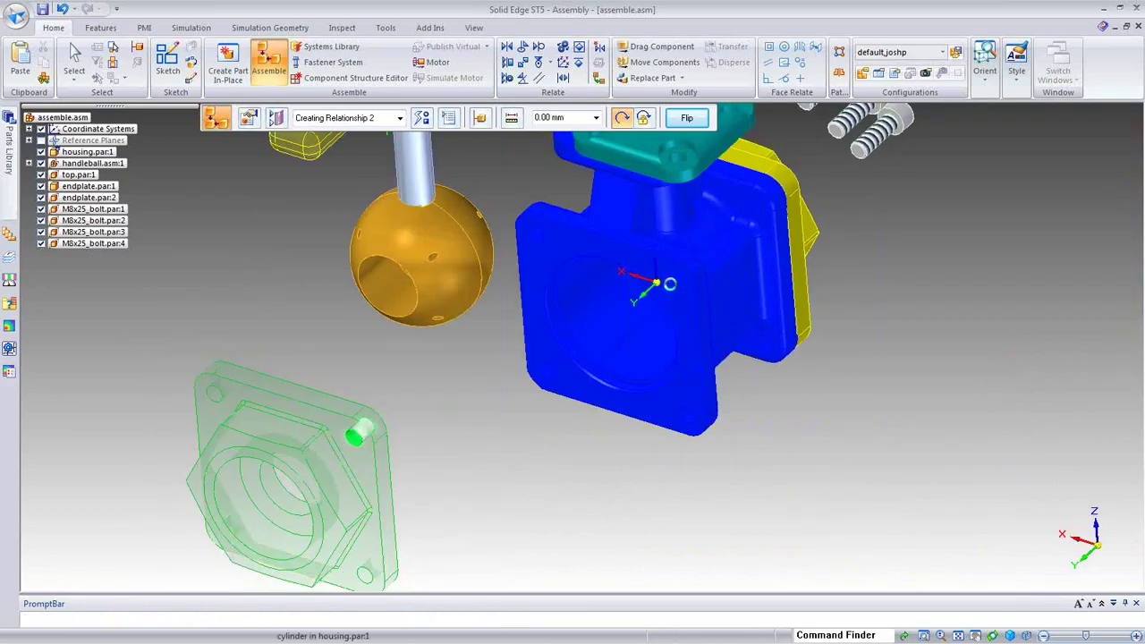
click(669, 281)
scroll(702, 467, up, 2)
click(745, 424)
click(780, 400)
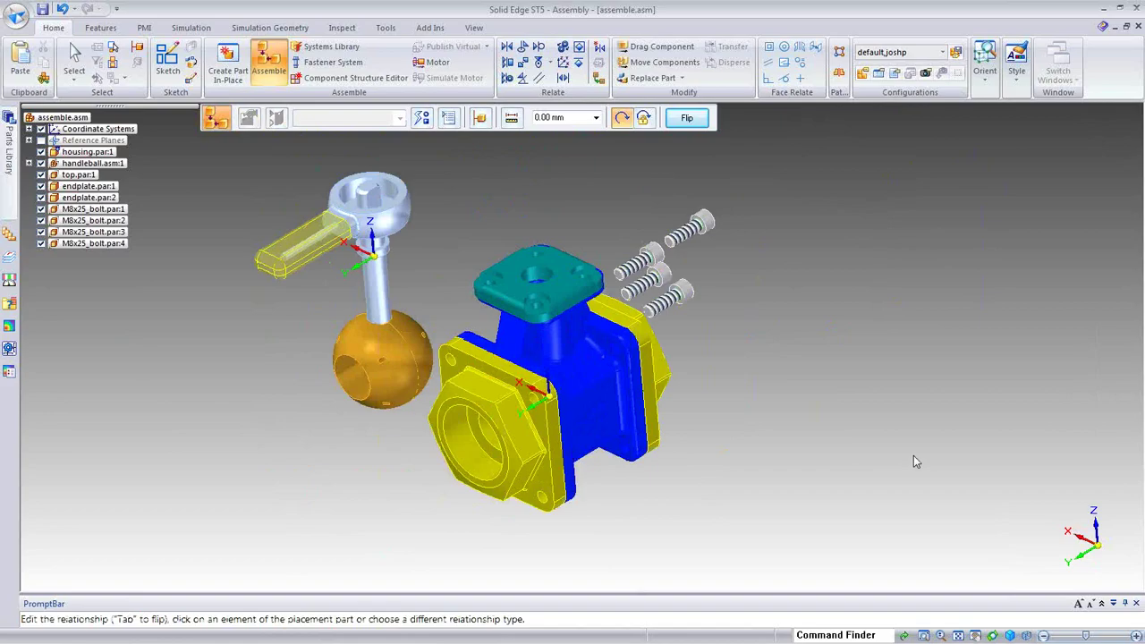
Step: Assemble the top cover onto the housing's upper flange by mating its underside and aligning two of its holes
middle_drag(915, 465, 612, 365)
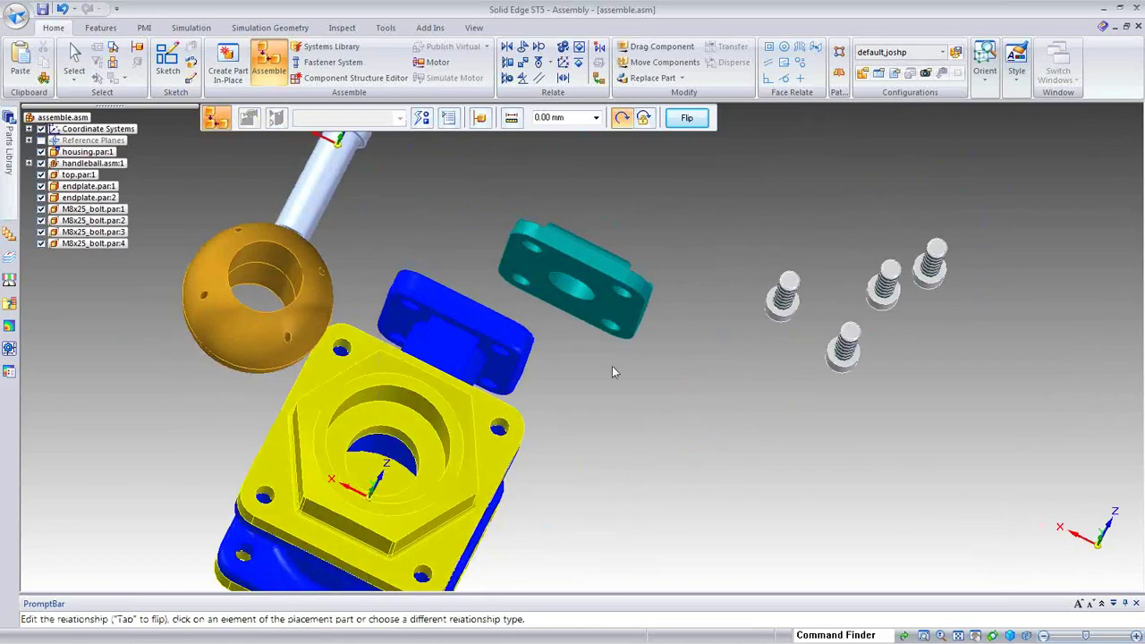
click(605, 315)
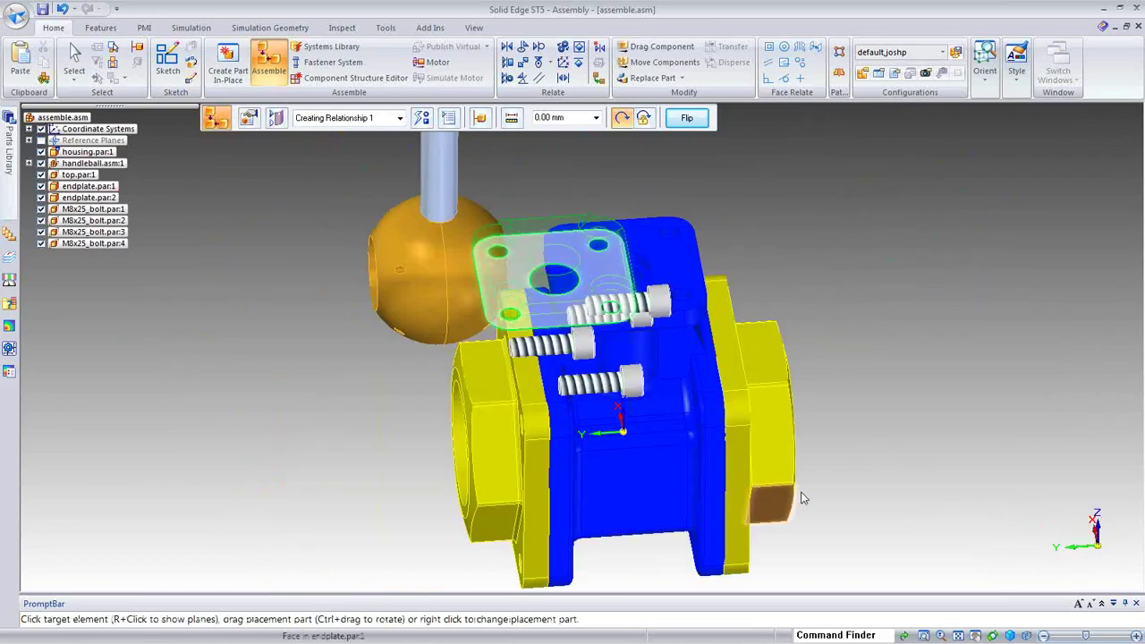
click(801, 393)
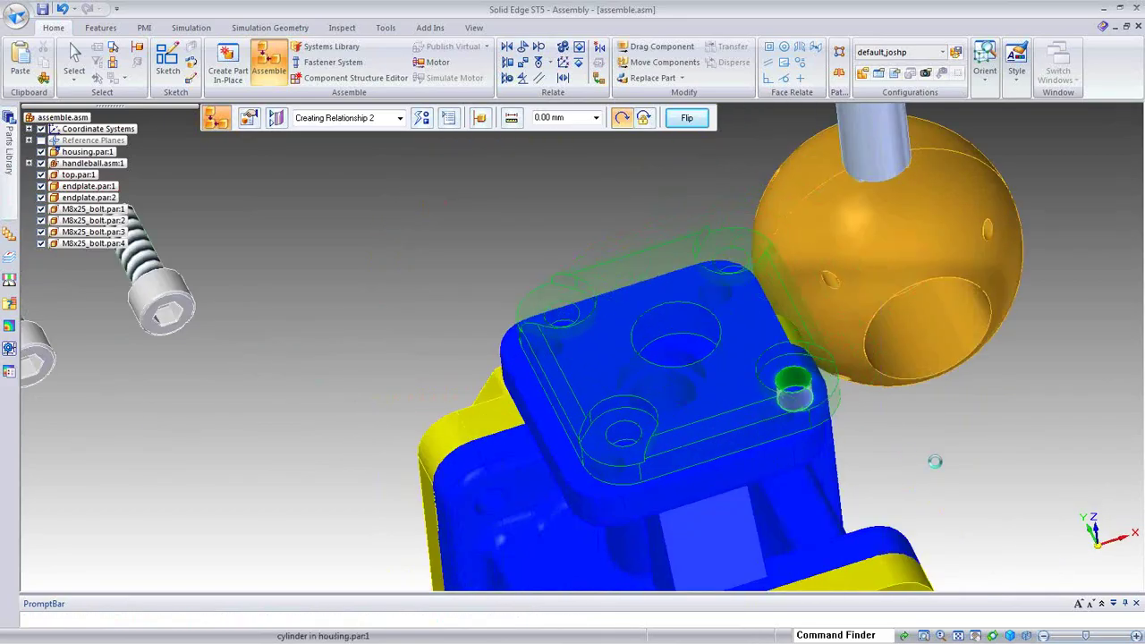
click(712, 312)
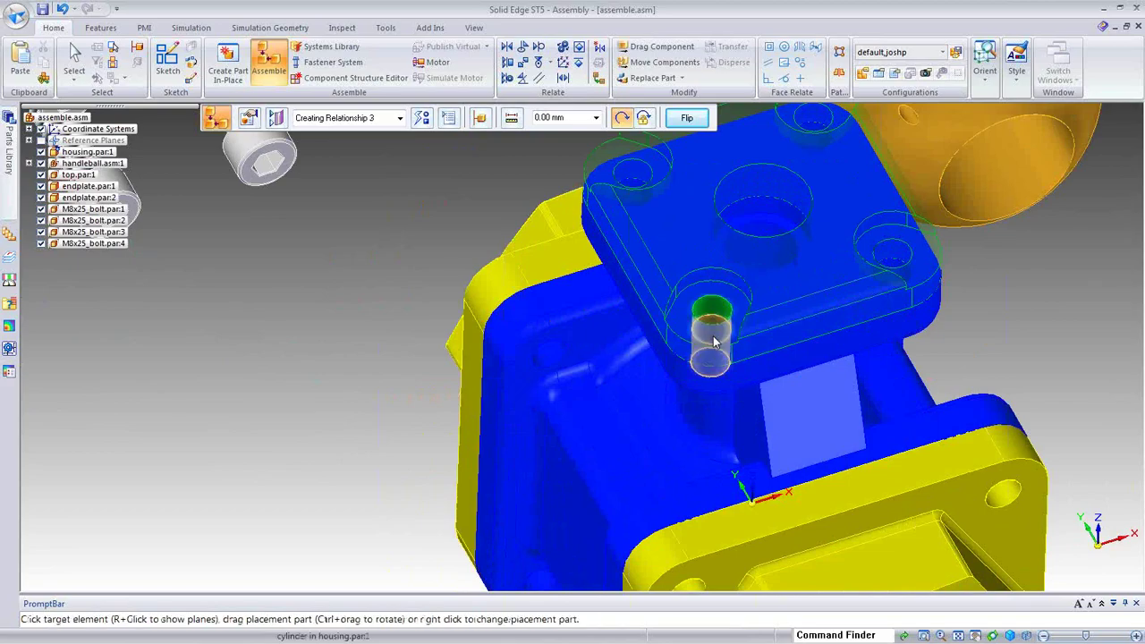
click(714, 340)
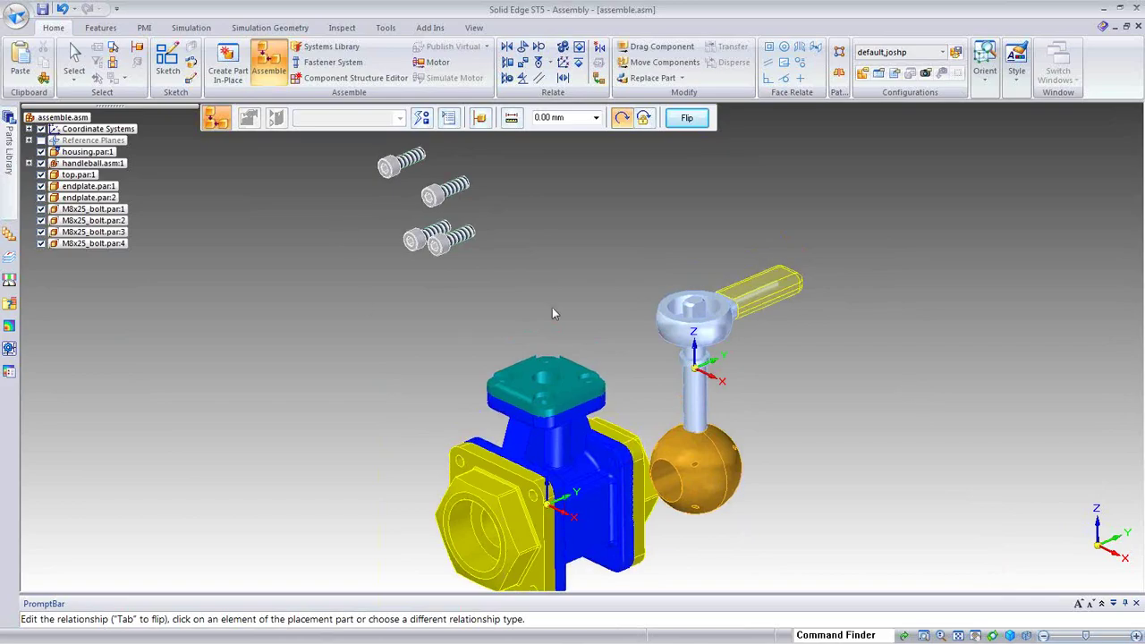
Step: Mate the underside of an M8x25 bolt's head to the counterbore face of a corner hole in the top cover
middle_drag(562, 248, 941, 358)
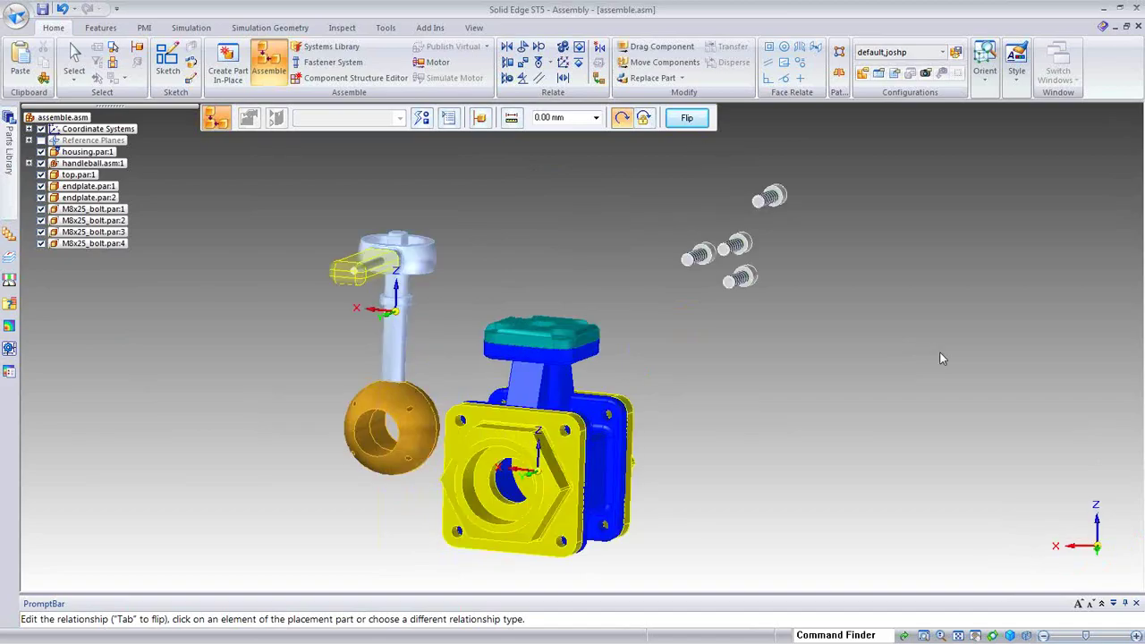
scroll(941, 357, up, 5)
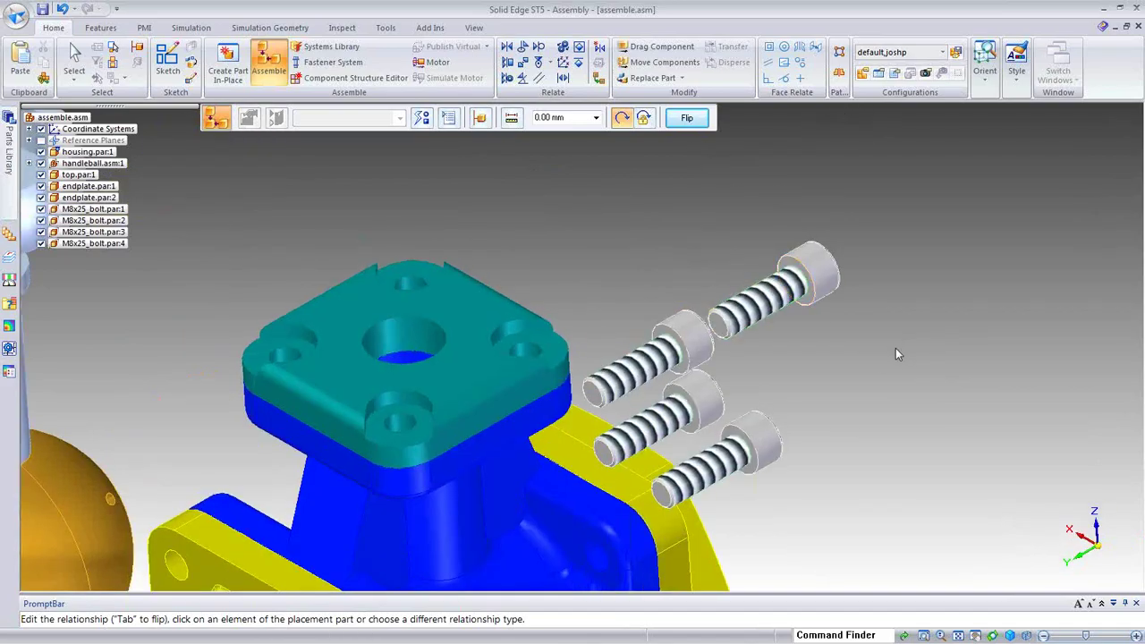
scroll(896, 350, down, 2)
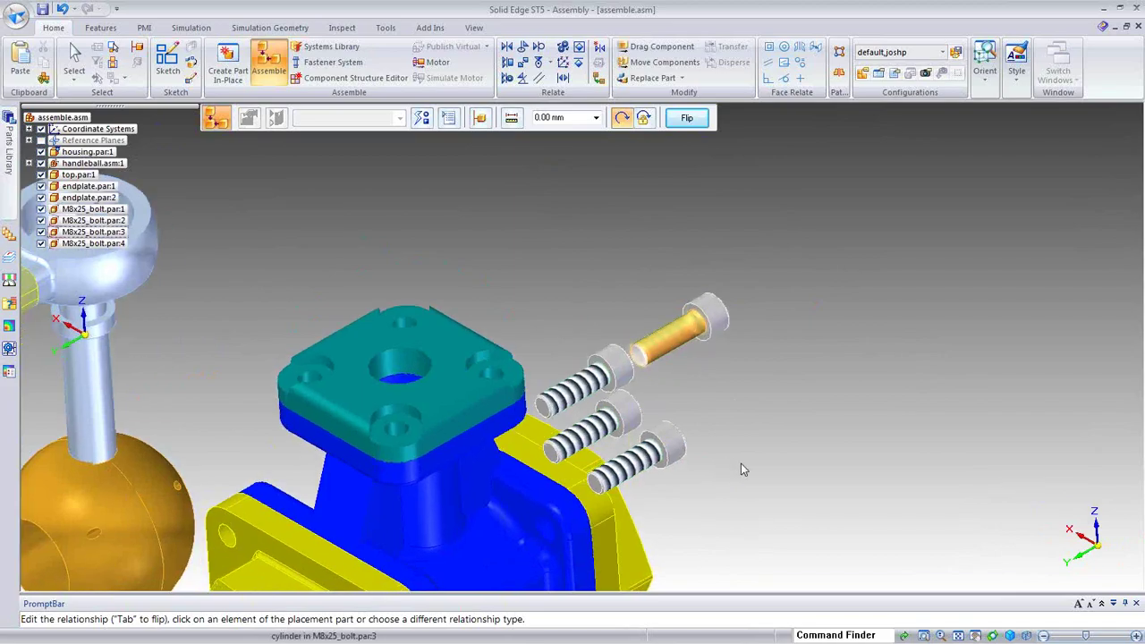
scroll(741, 463, up, 3)
scroll(985, 416, up, 1)
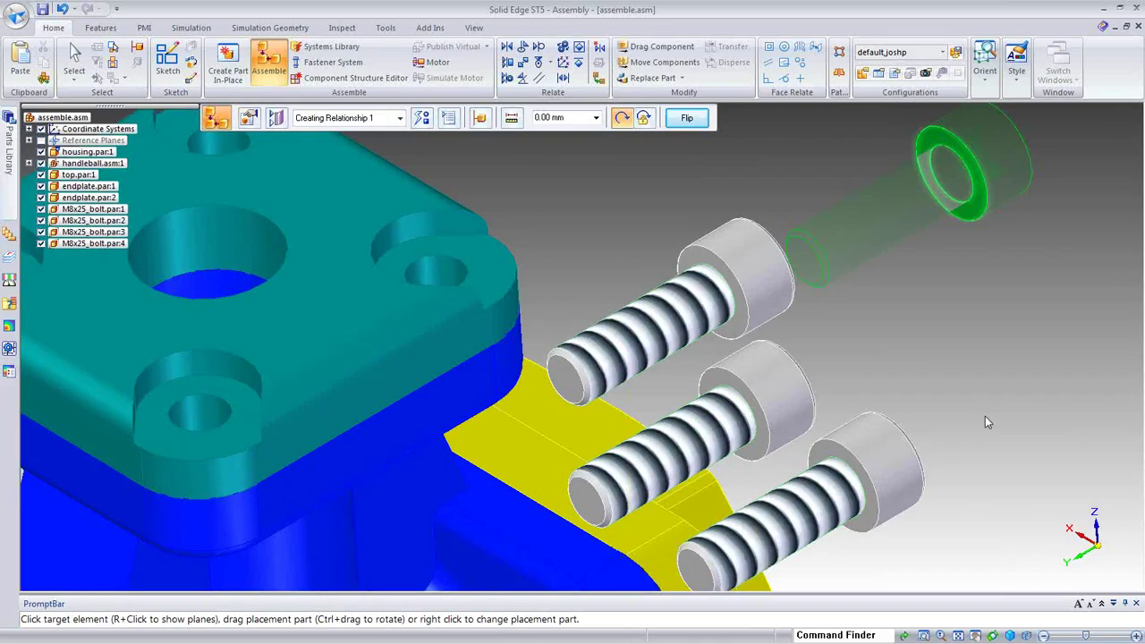
scroll(985, 416, down, 3)
middle_drag(983, 419, 797, 377)
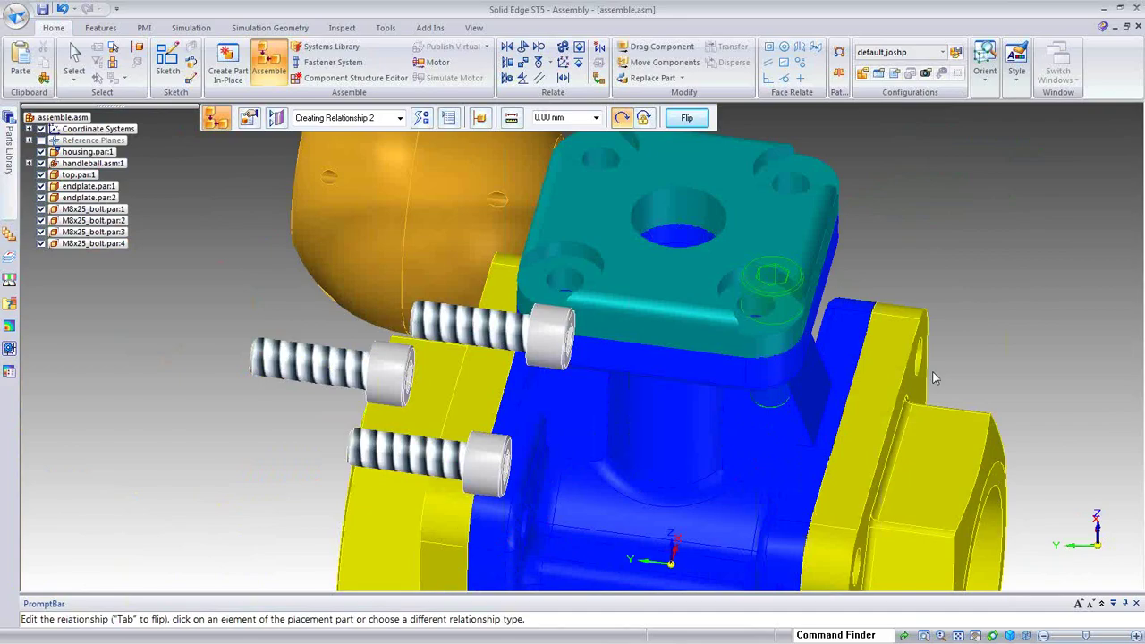
Step: Align the bolt's shank with the hole beneath the top cover, using the locked rotation option
click(758, 313)
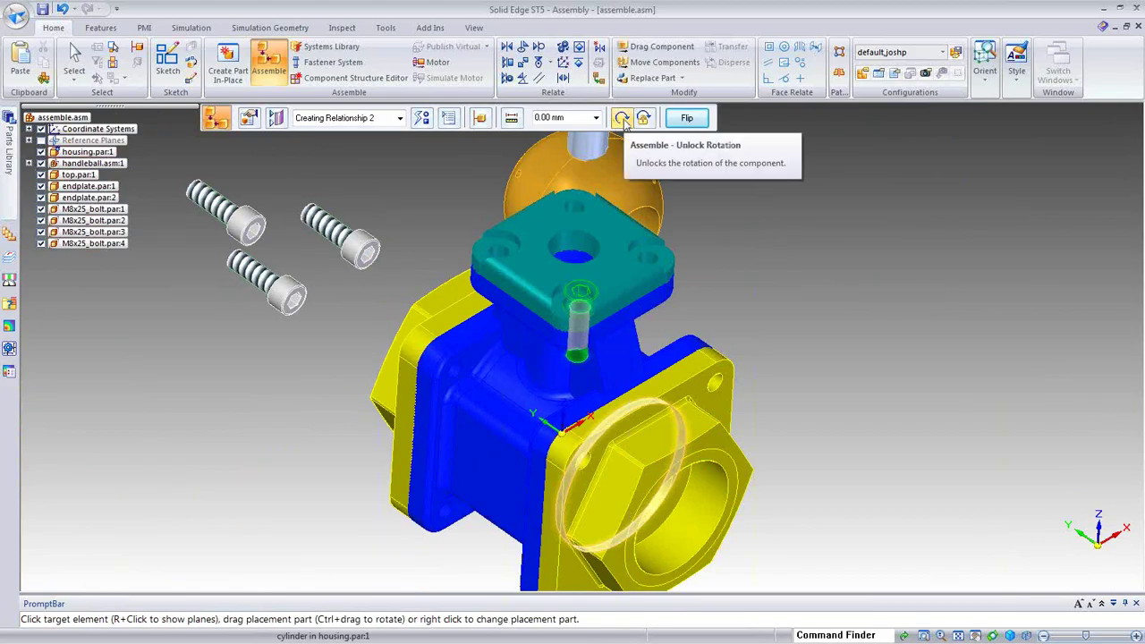
click(624, 122)
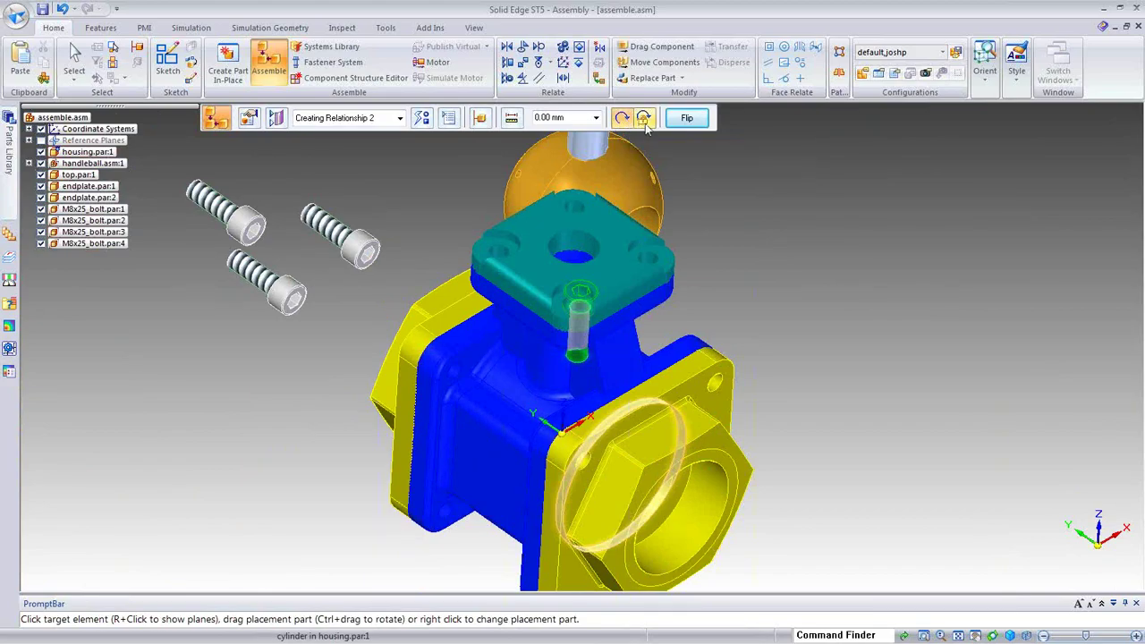
scroll(739, 416, up, 4)
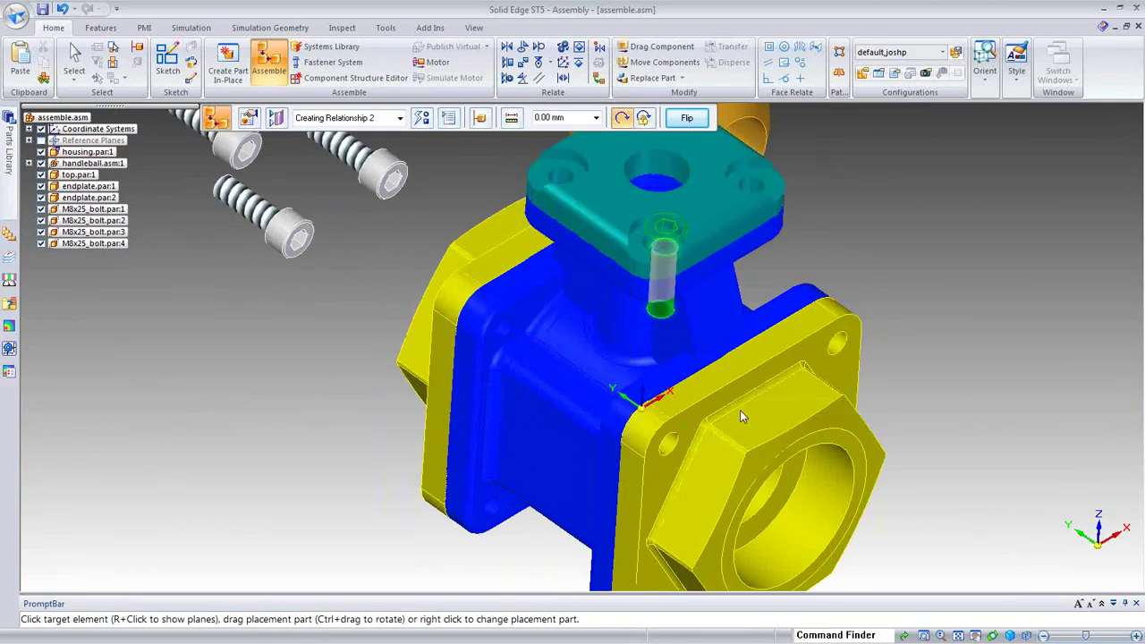
scroll(828, 408, up, 1)
click(843, 303)
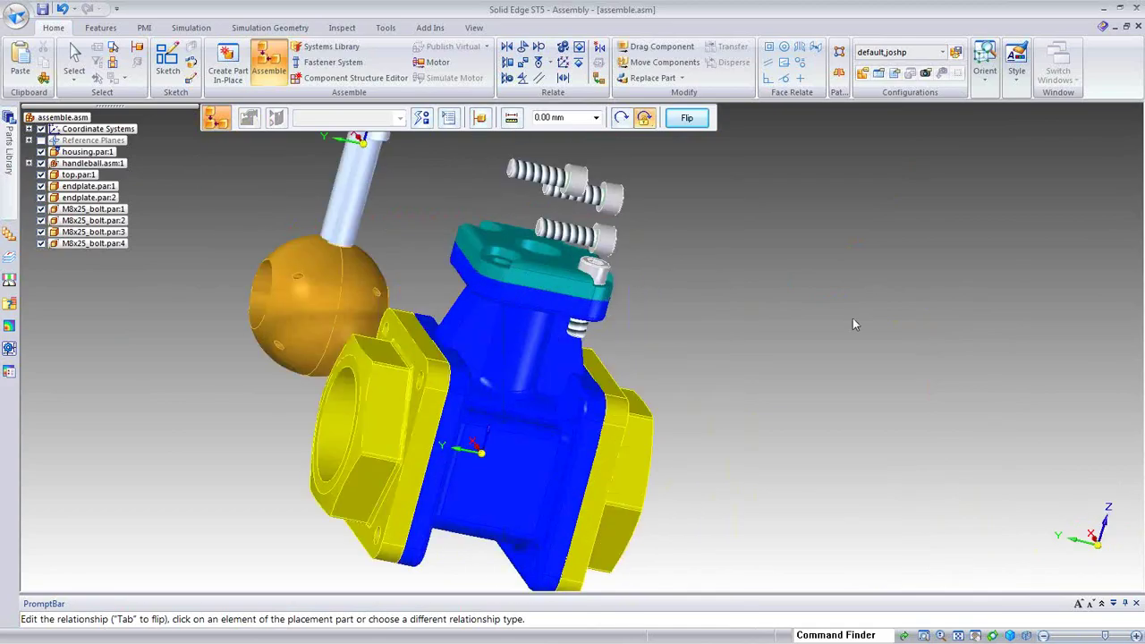
Step: Undo the placement of the bolt in the top cover
click(62, 9)
click(61, 8)
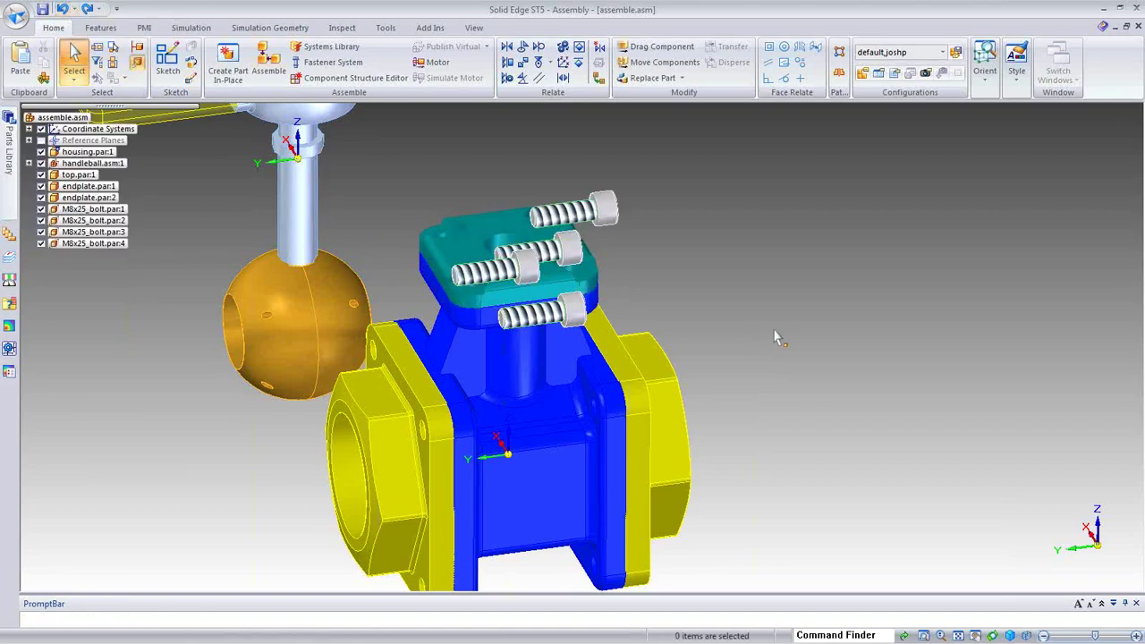
middle_drag(831, 340, 1009, 302)
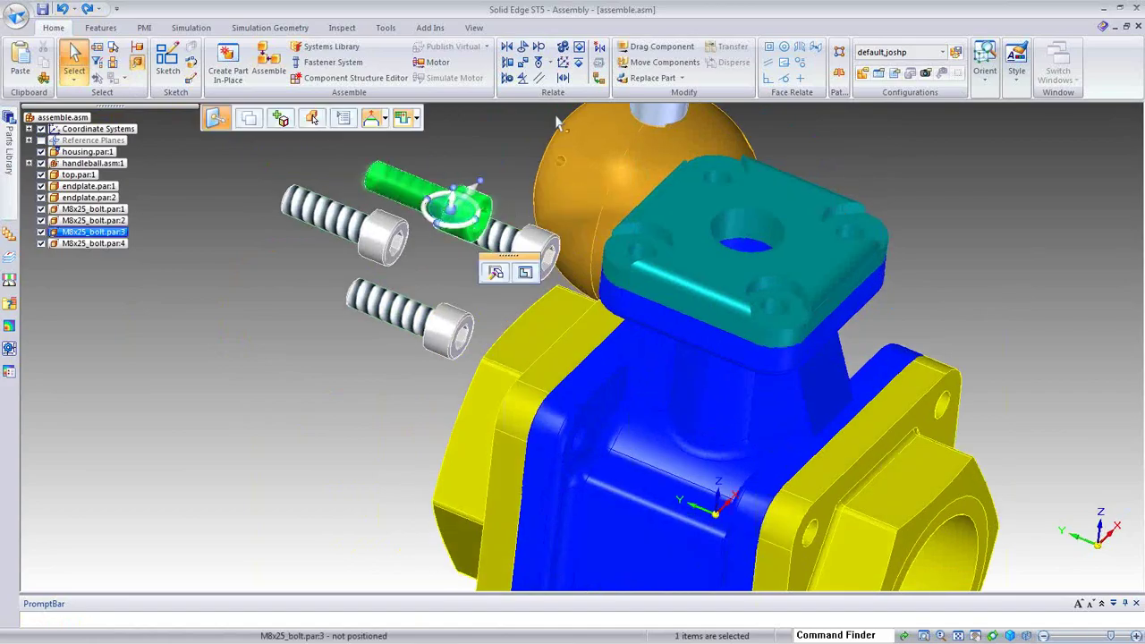
middle_drag(638, 143, 889, 230)
click(889, 230)
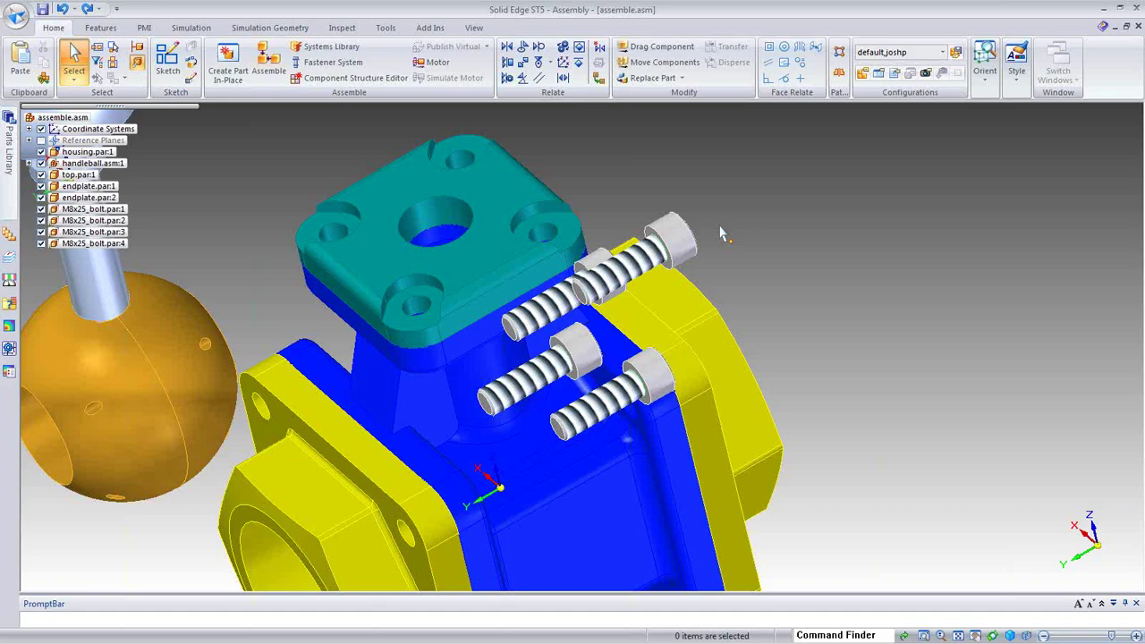
Step: Restart the Assemble command and mate an M8x25 bolt's head underside to the counterbore at the top cover's corner
click(268, 63)
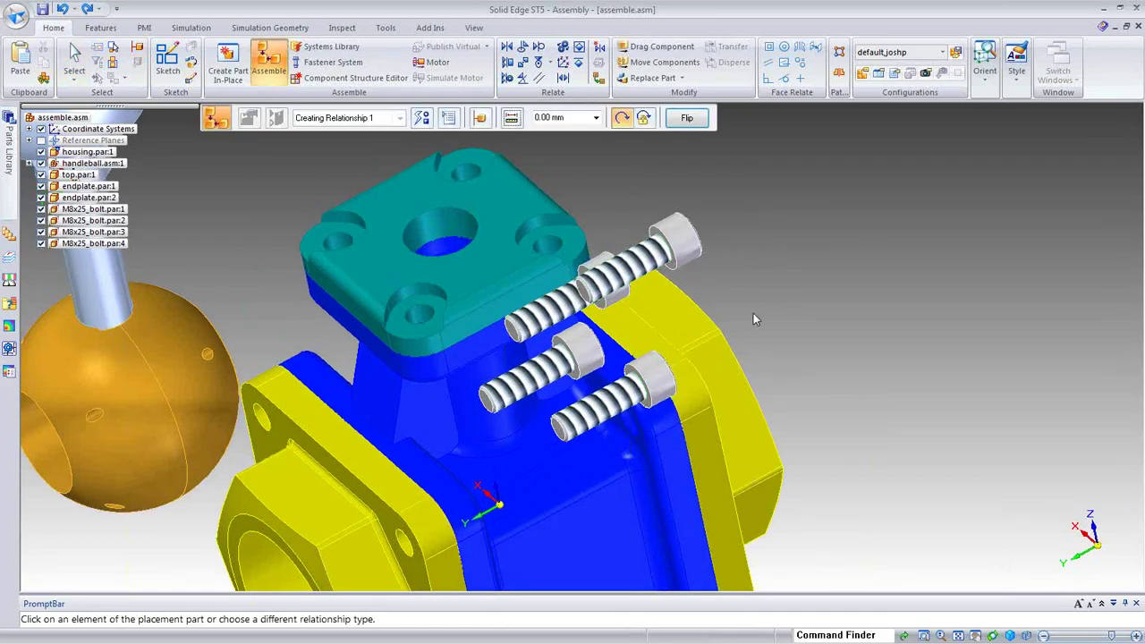
scroll(753, 313, up, 3)
click(807, 223)
middle_drag(952, 284, 982, 335)
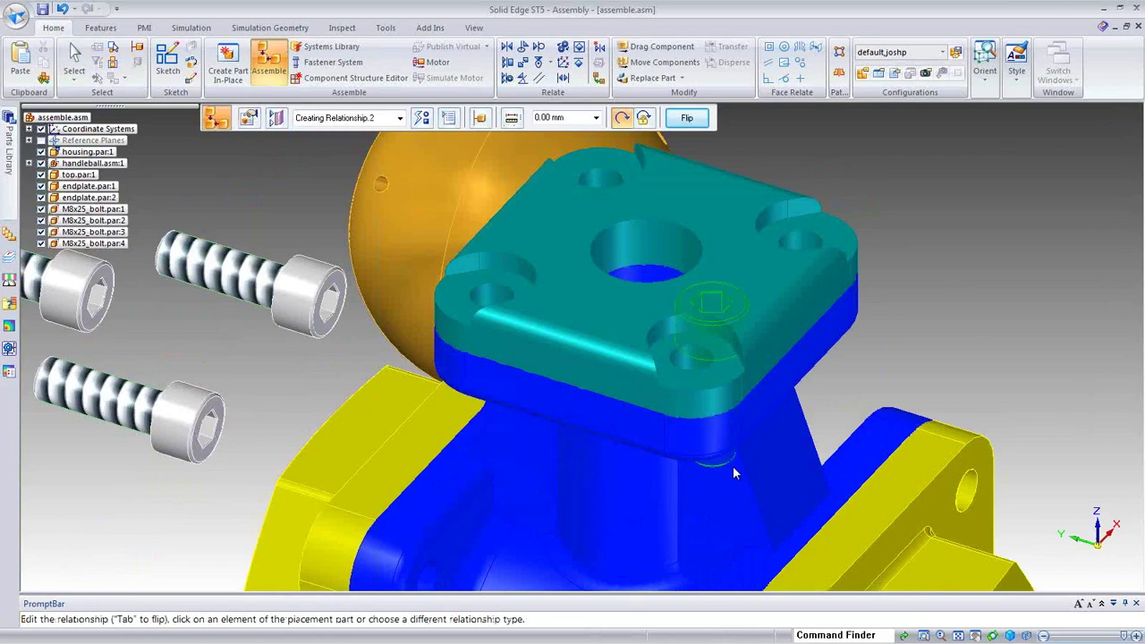
Step: Align the M8x25 bolt's shank with the corner hole beneath the top cover to finish its placement, and leave the Assemble command
click(733, 466)
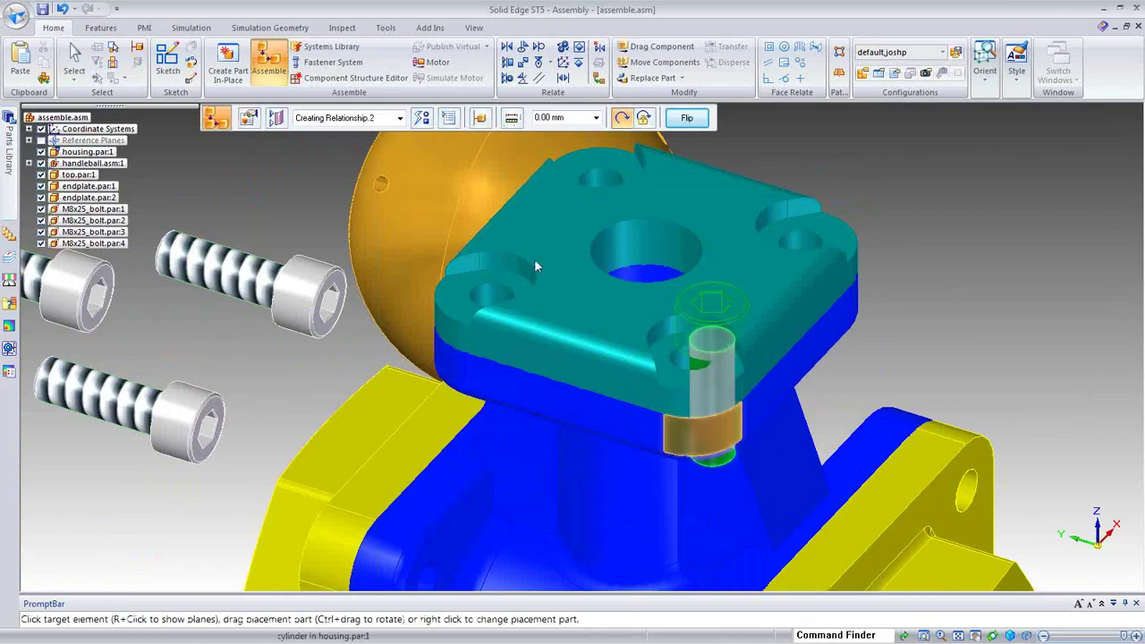
click(677, 360)
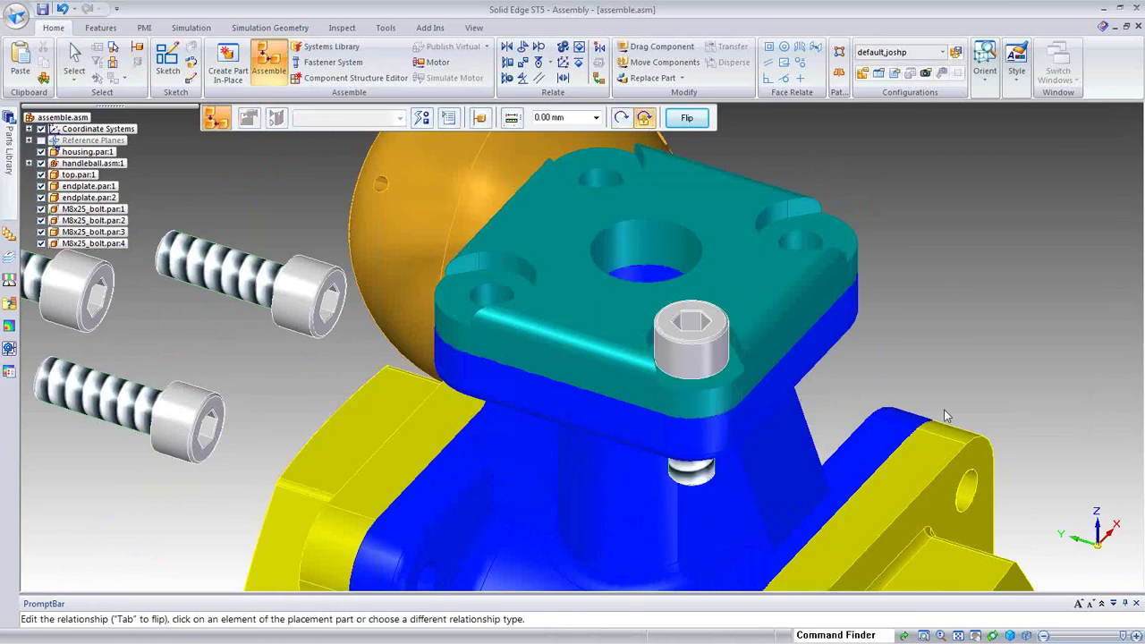
scroll(944, 415, down, 4)
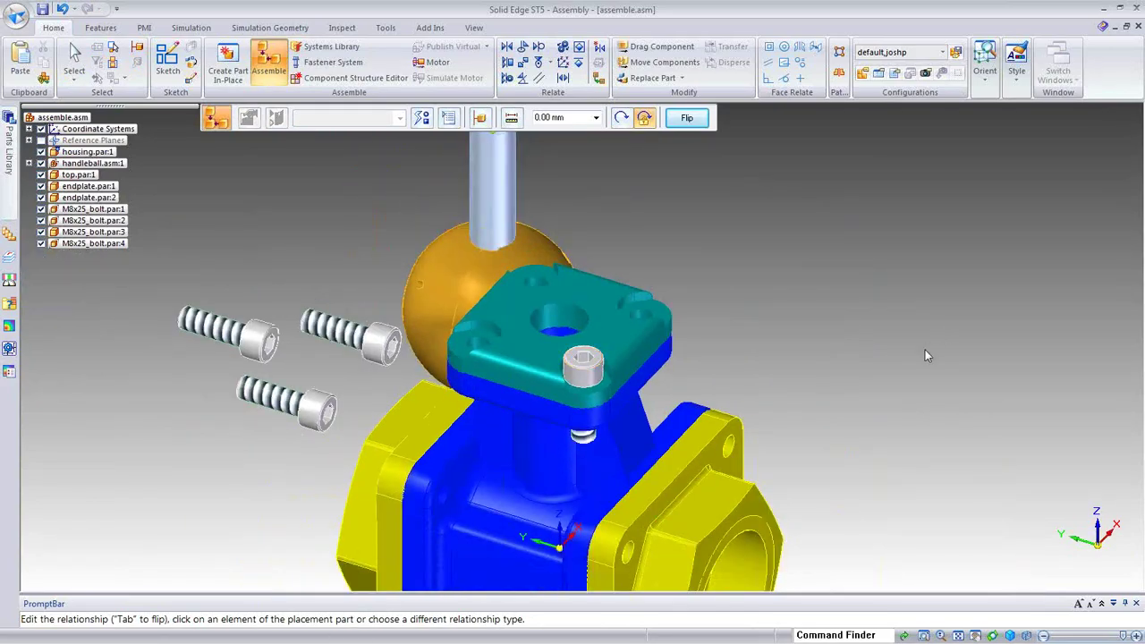
key(Escape)
key(Escape)
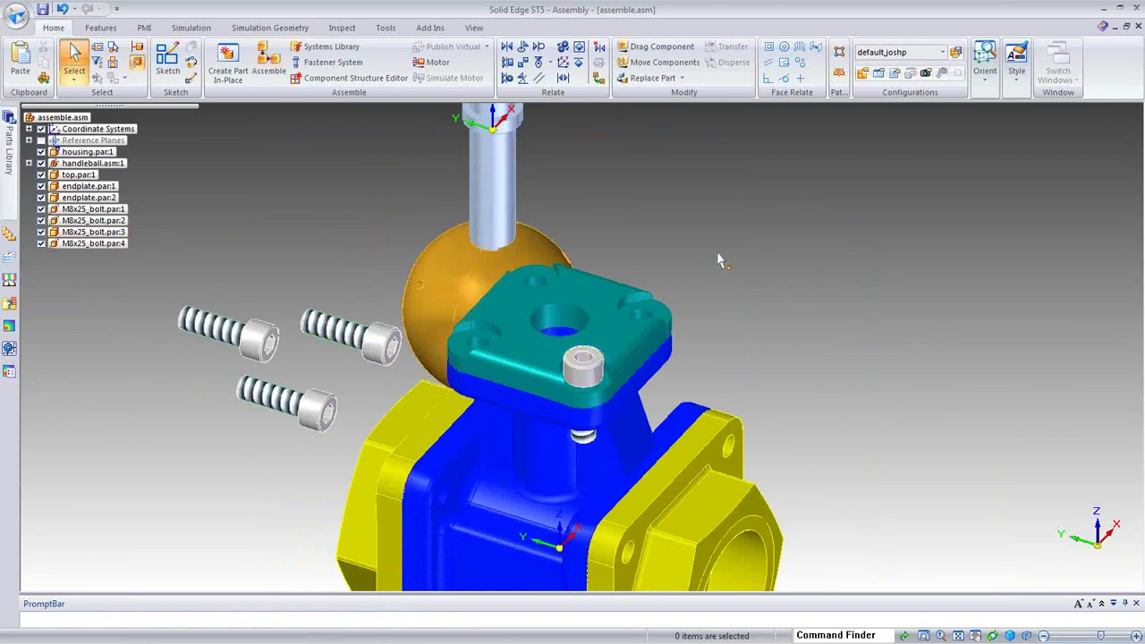
Step: Place another M8x25 bolt by matching the circular edge under its head to the edge of an adjacent corner hole in the top cover
middle_drag(809, 266, 562, 181)
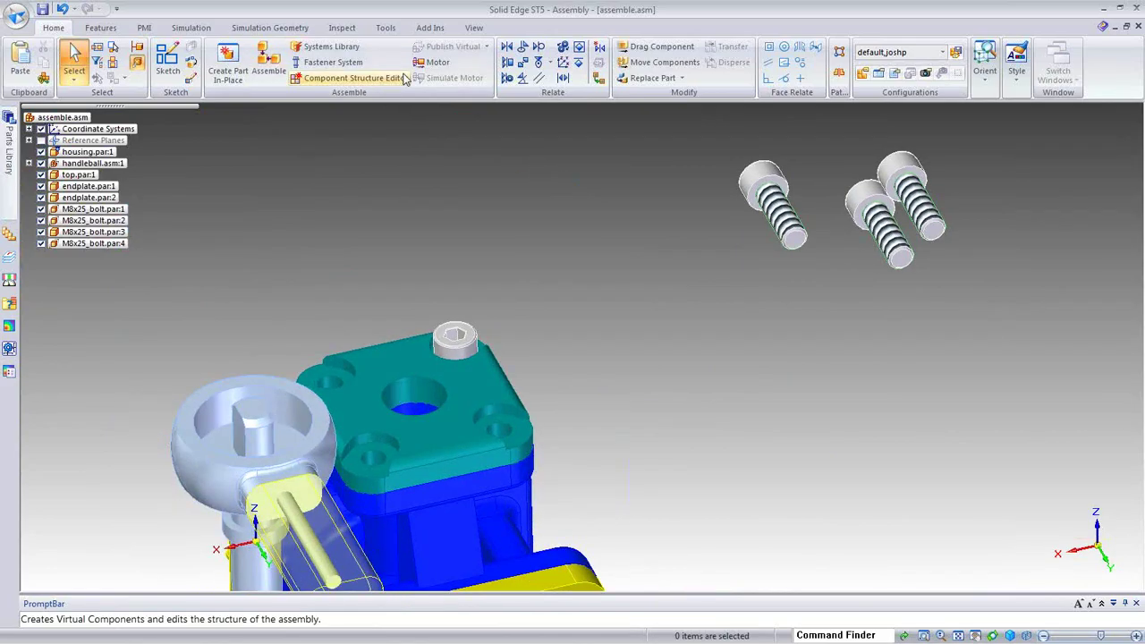
click(268, 63)
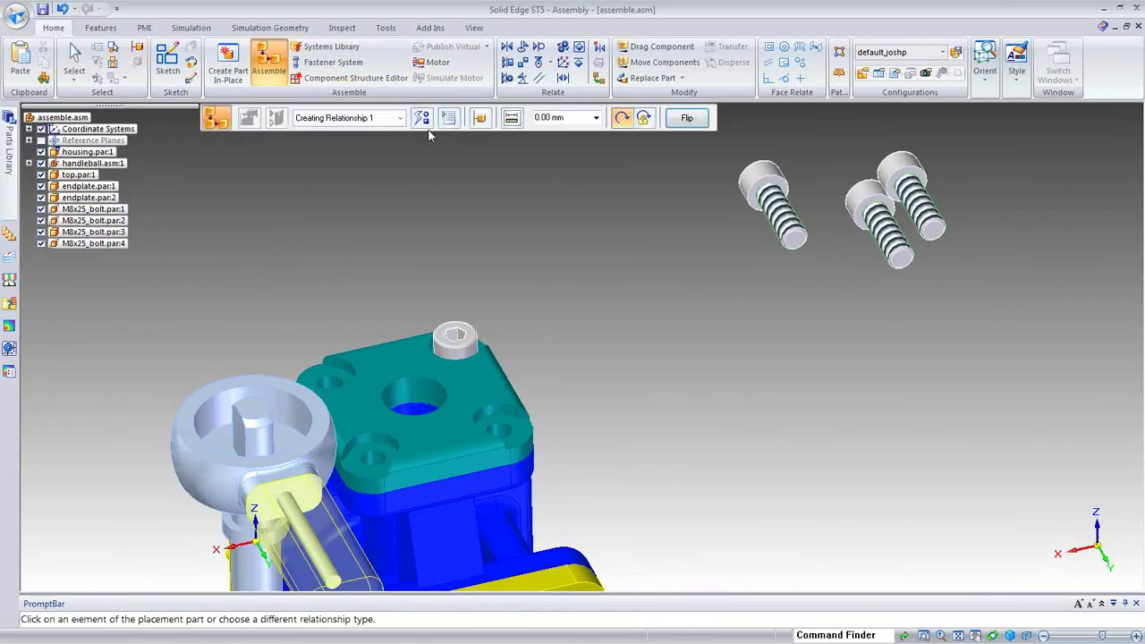
scroll(763, 416, up, 4)
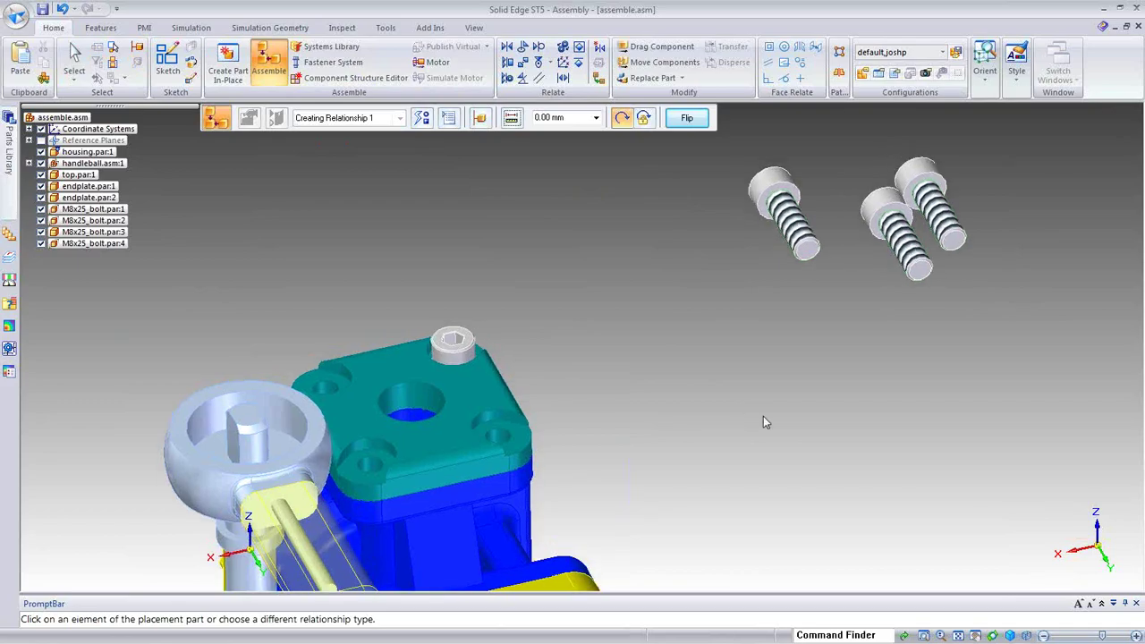
shift+middle_drag(930, 162, 801, 215)
scroll(801, 216, up, 2)
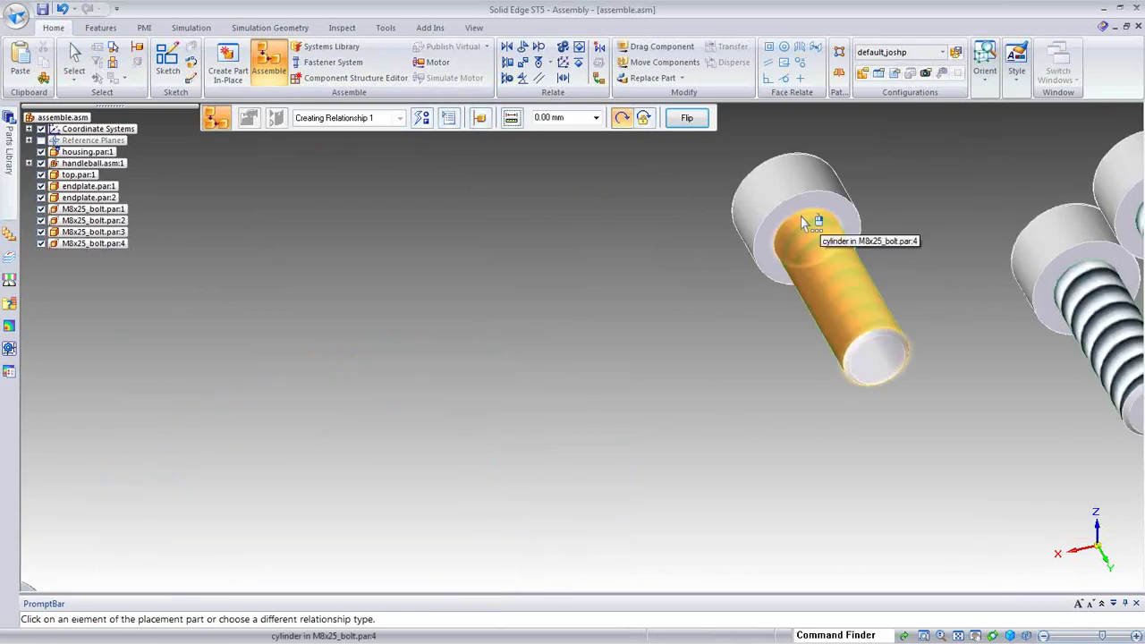
right_click(803, 221)
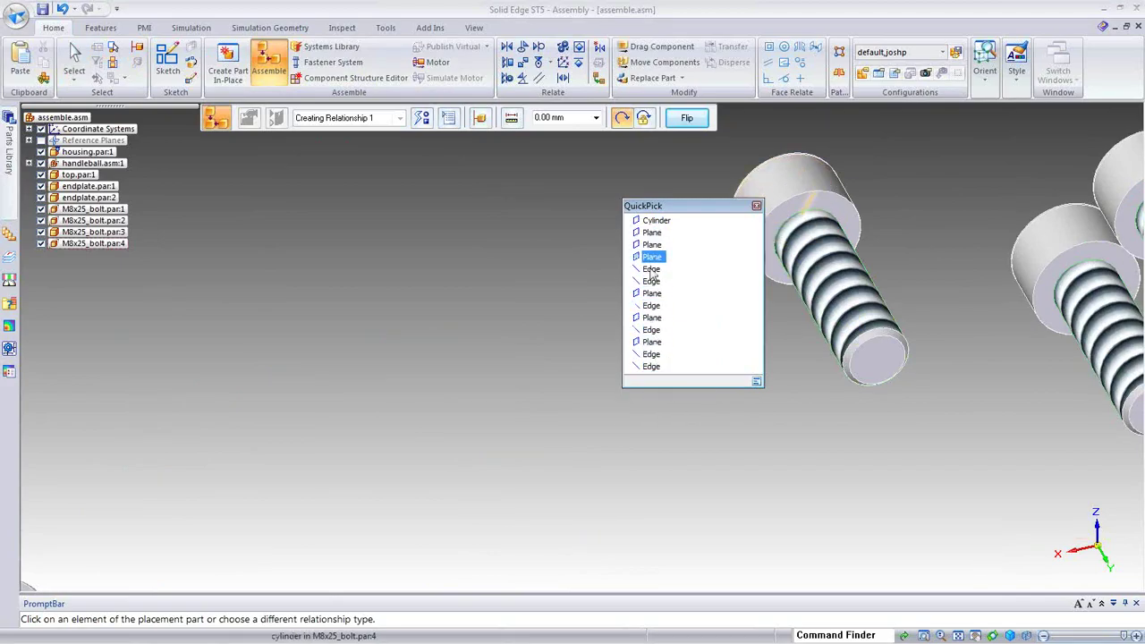
click(757, 207)
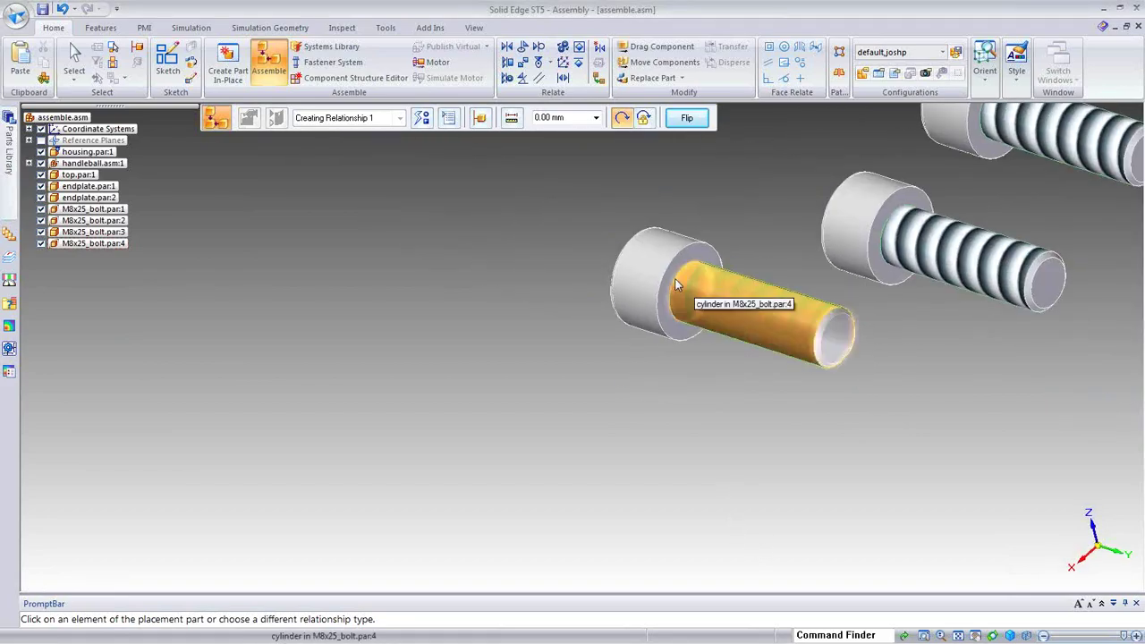
right_click(677, 285)
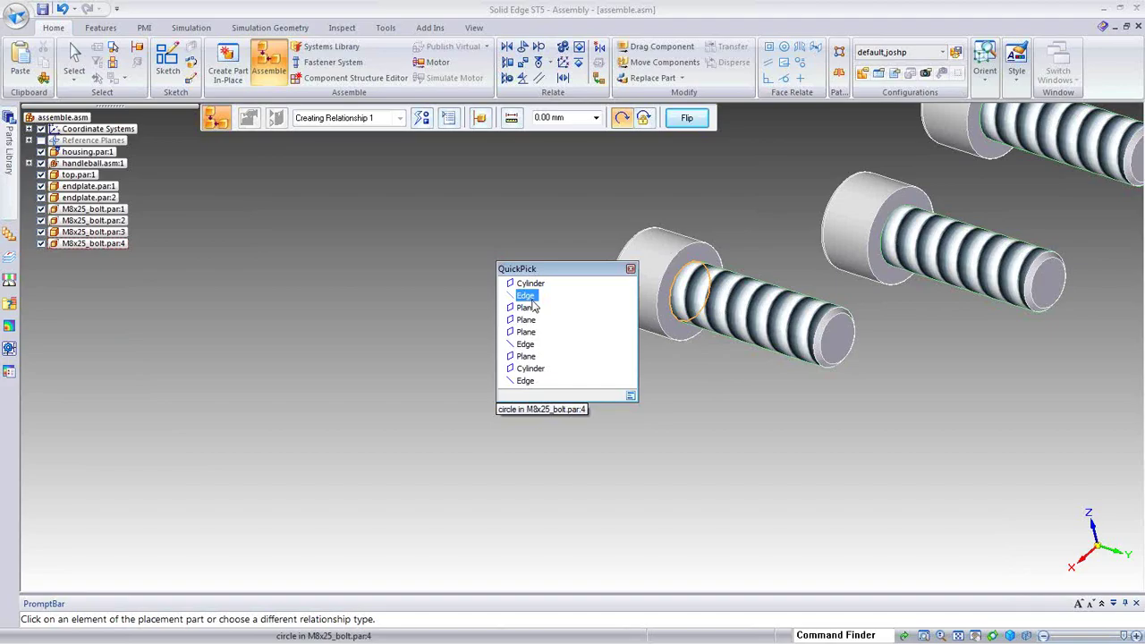
click(528, 297)
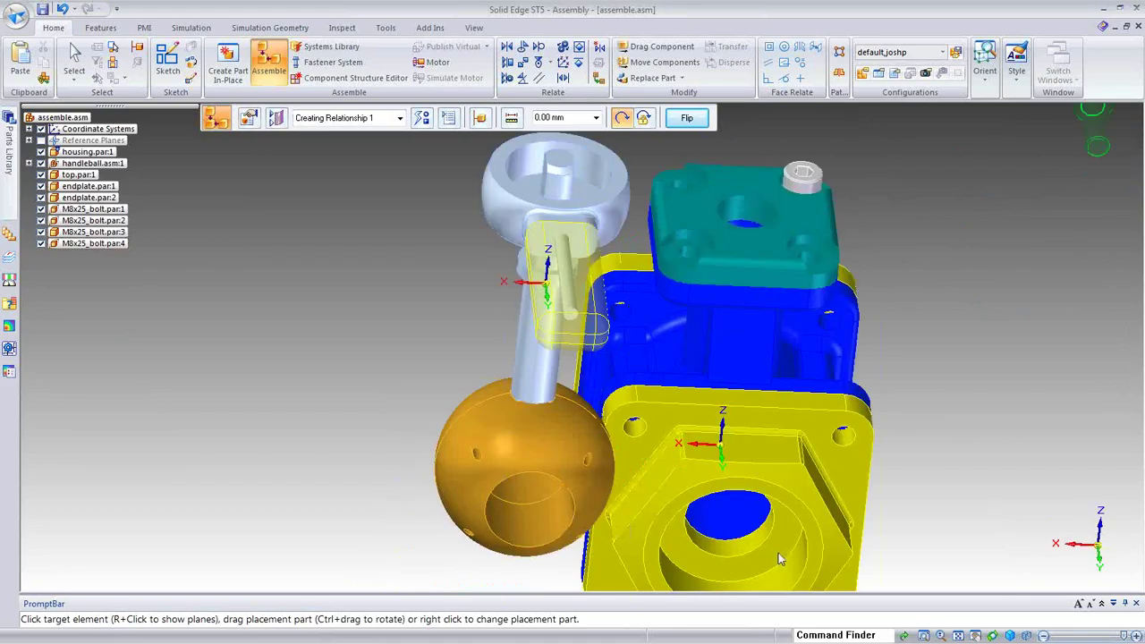
click(778, 553)
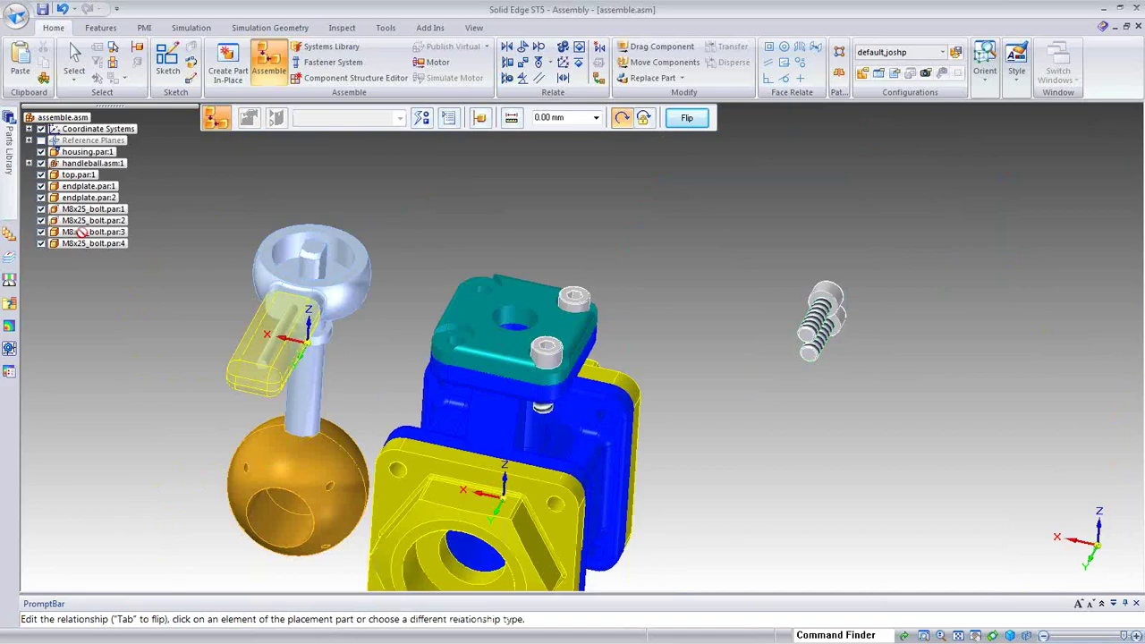
key(Escape)
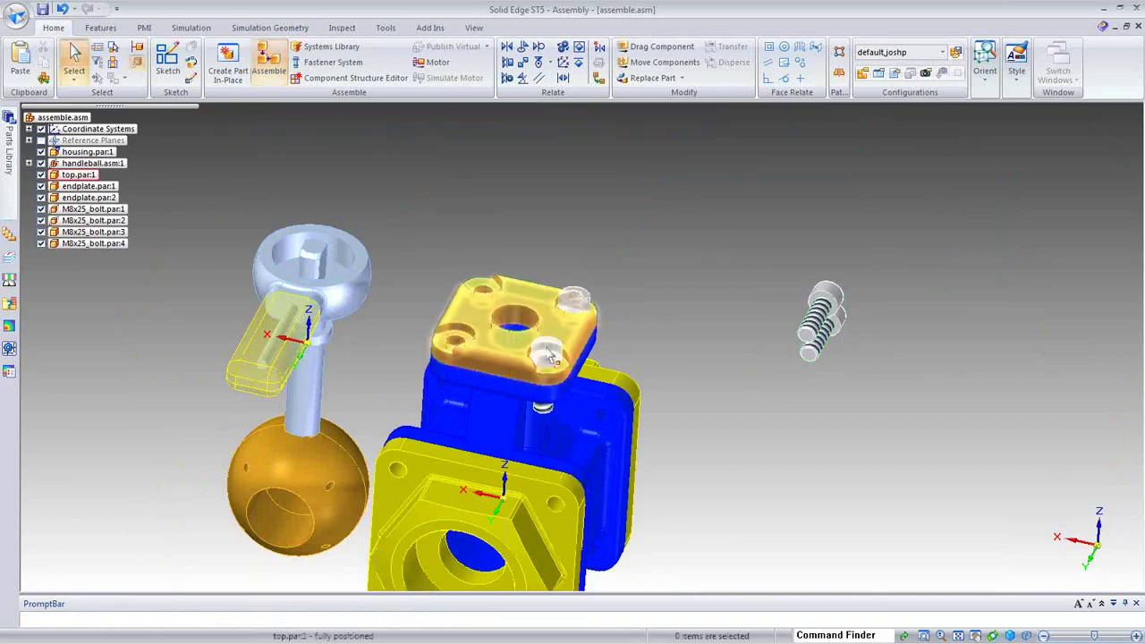
Step: Inspect the relationships of the newly placed bolt, including the rotation option of its alignment to the top cover
click(549, 356)
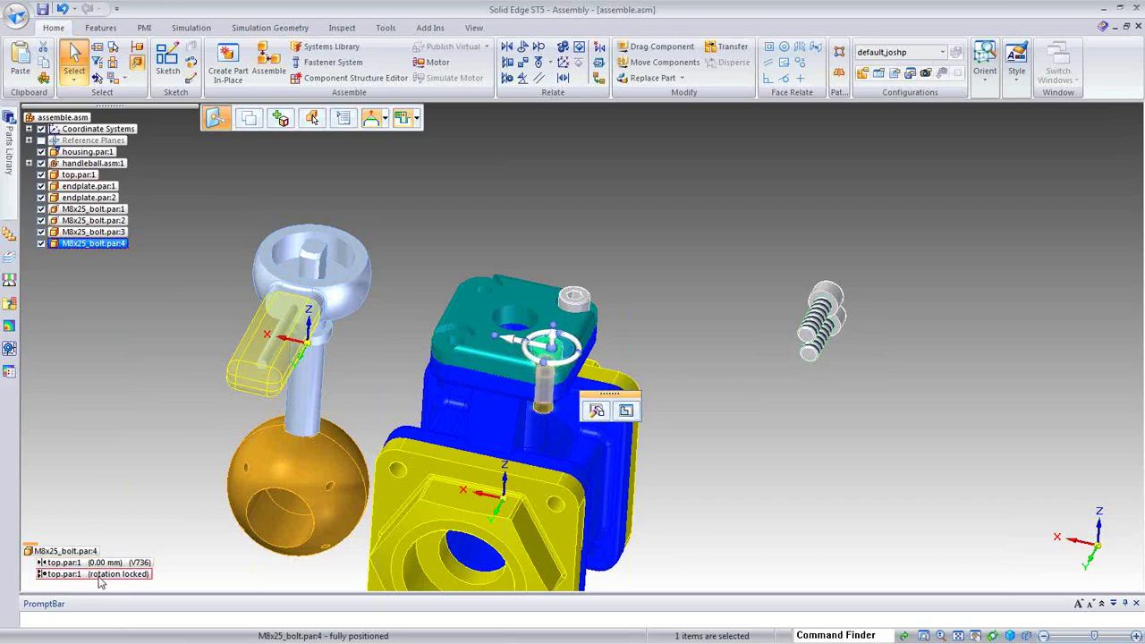
click(100, 576)
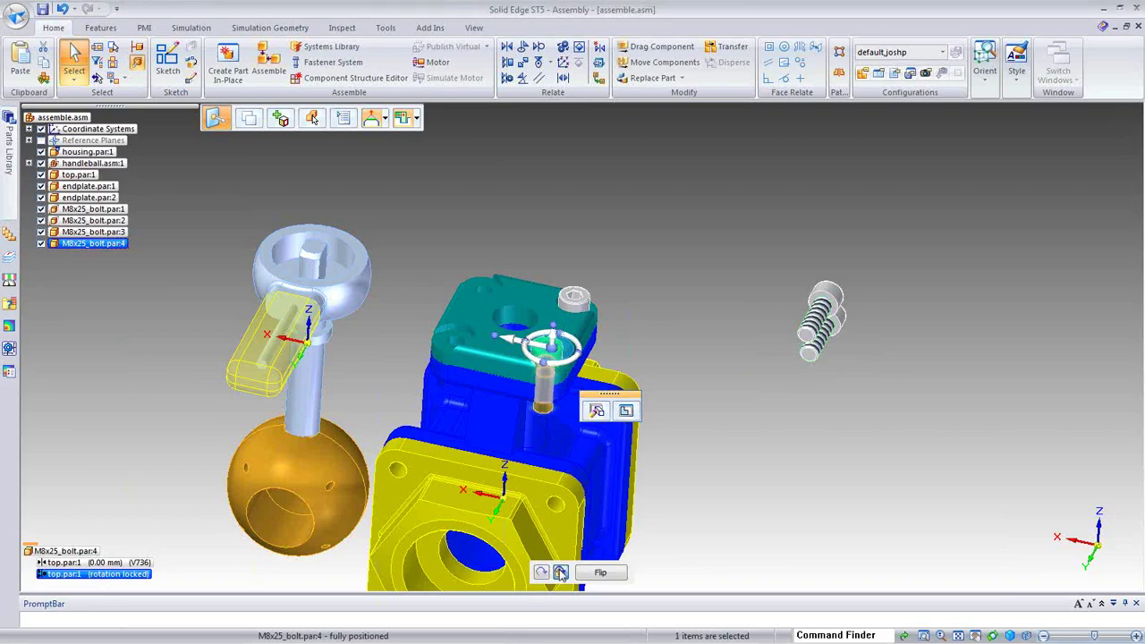
click(777, 491)
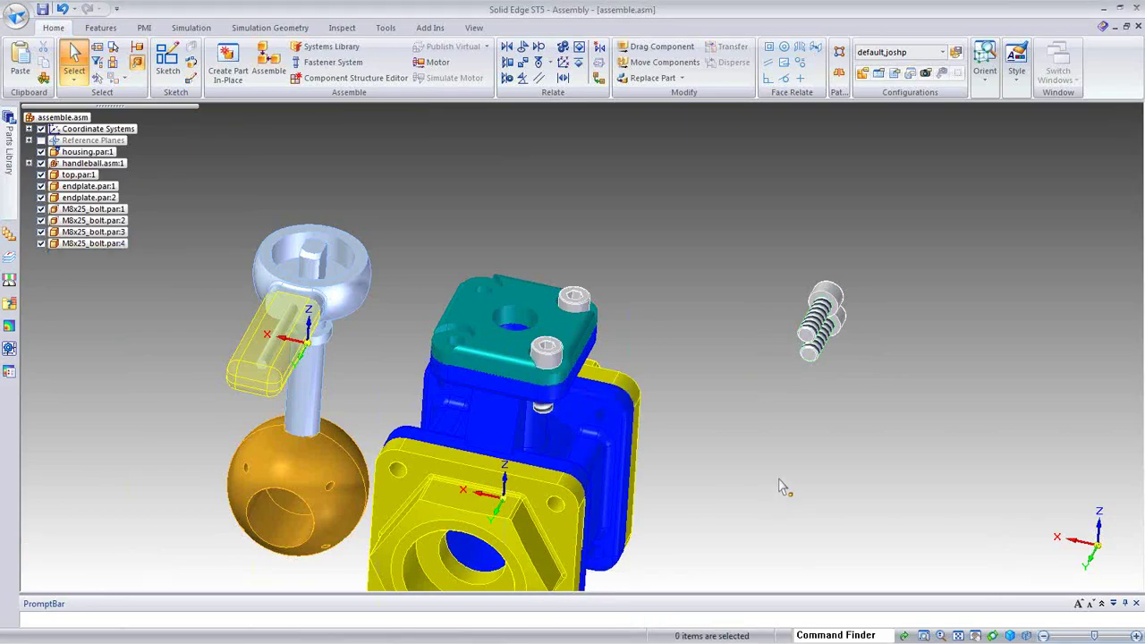
Step: Restart Assemble and insert a third M8x25 bolt by matching the circular edge under its head to a free corner hole's edge in the top cover
key(ctrl+shift+f)
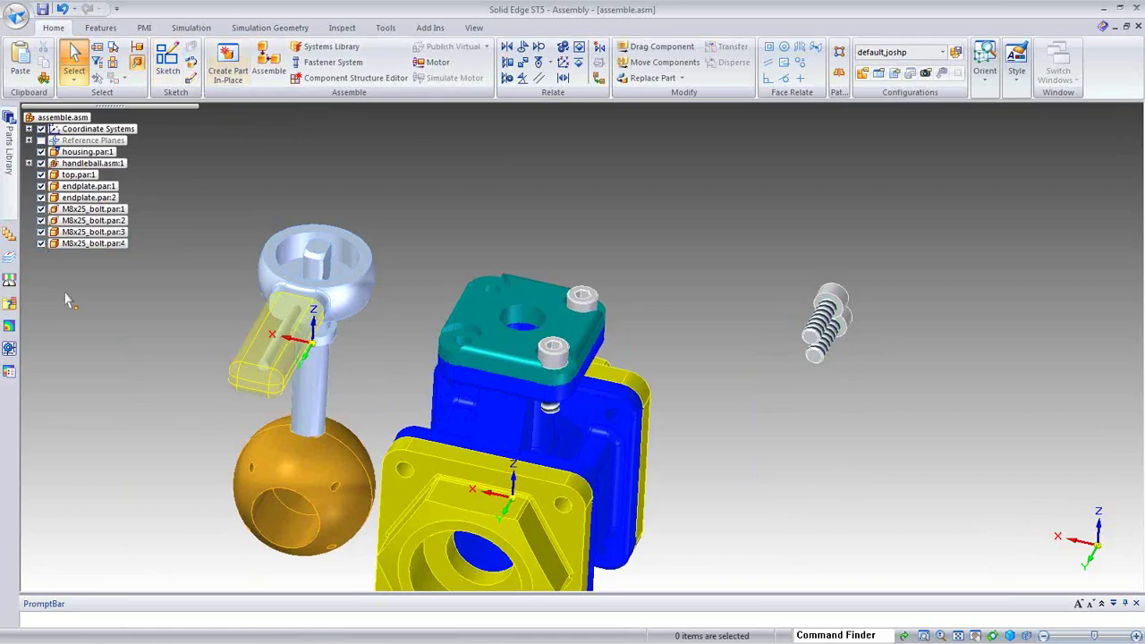
middle_drag(813, 256, 834, 235)
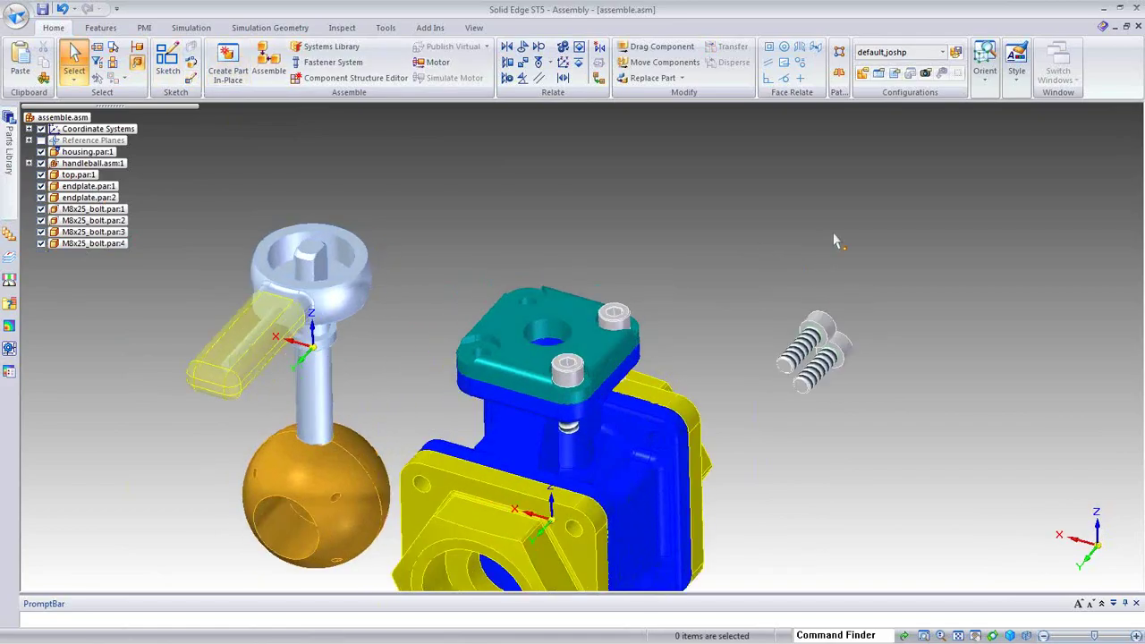
click(268, 61)
middle_drag(952, 400, 950, 414)
scroll(951, 420, up, 5)
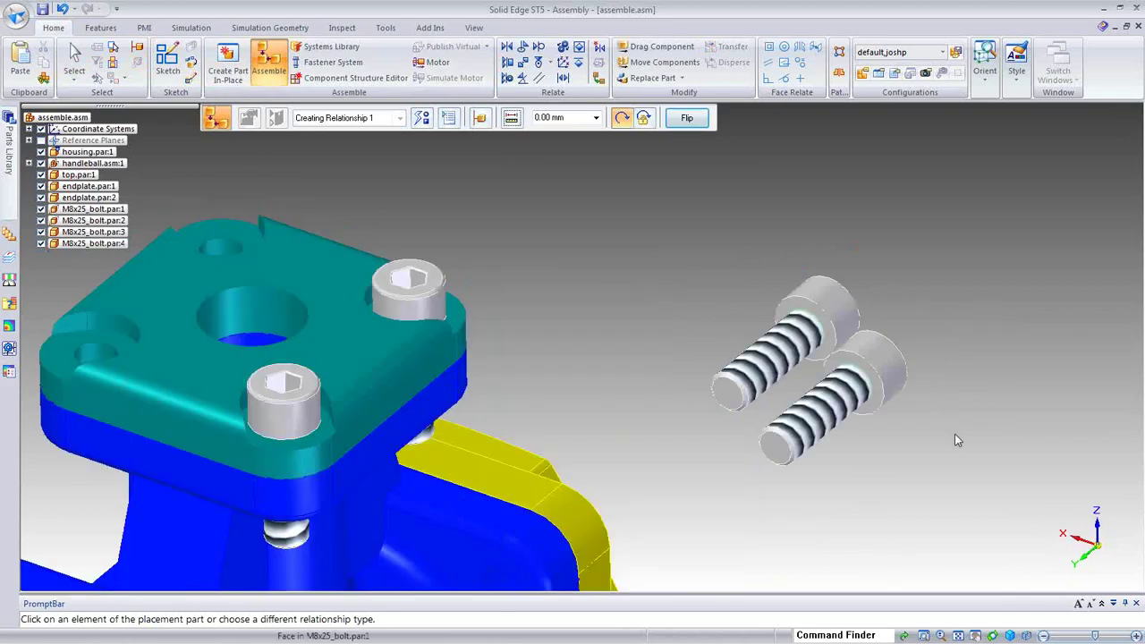
middle_drag(810, 373, 882, 396)
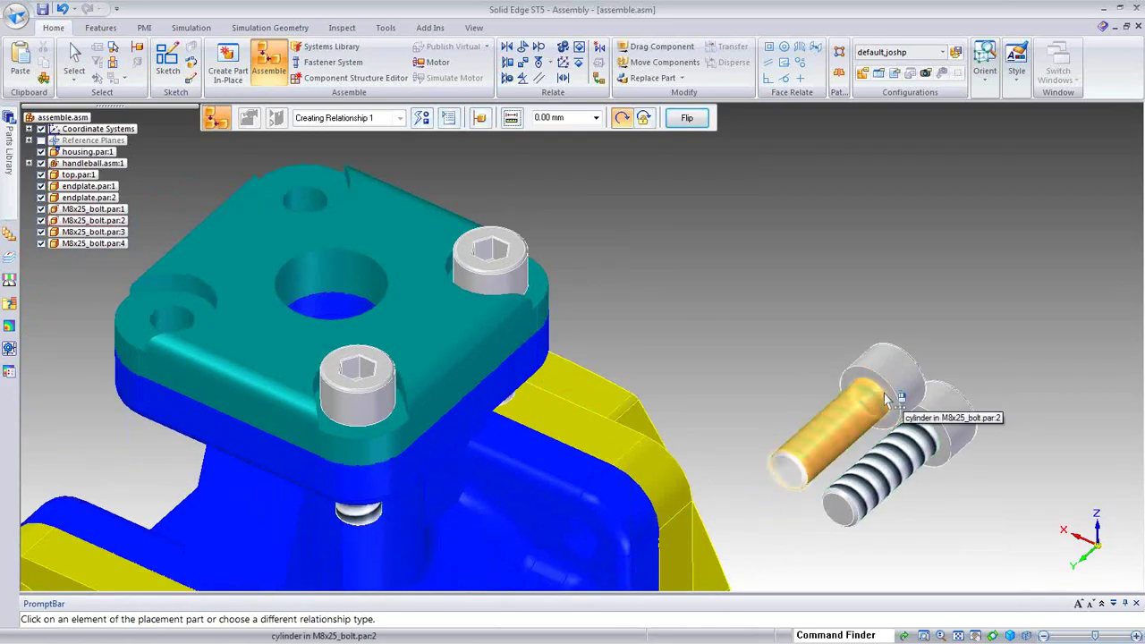
right_click(883, 399)
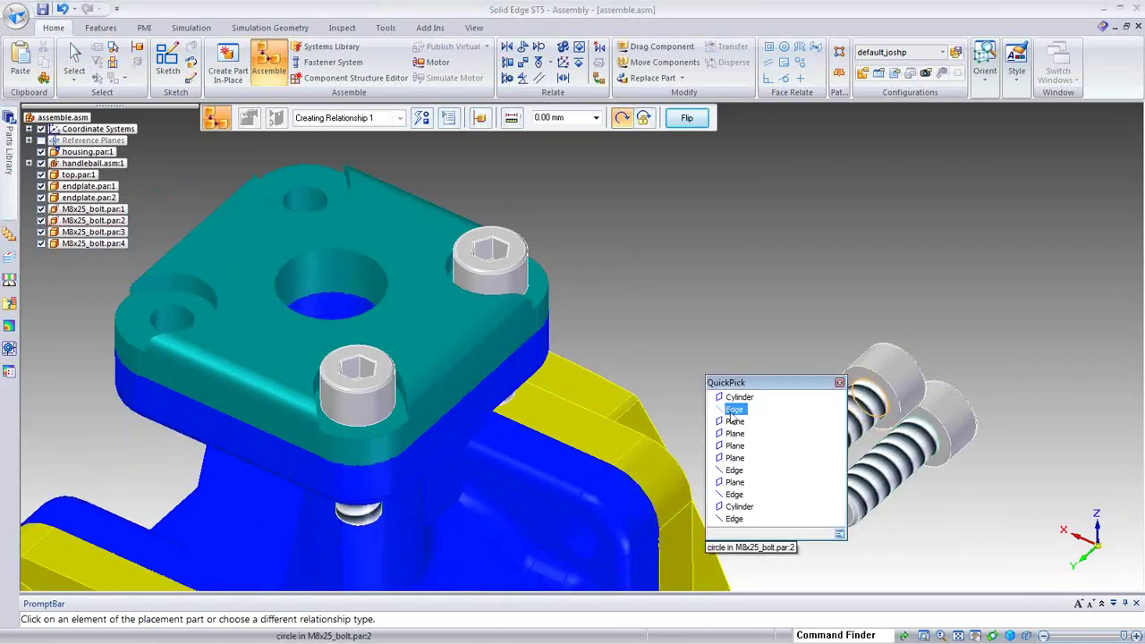
click(734, 413)
click(313, 193)
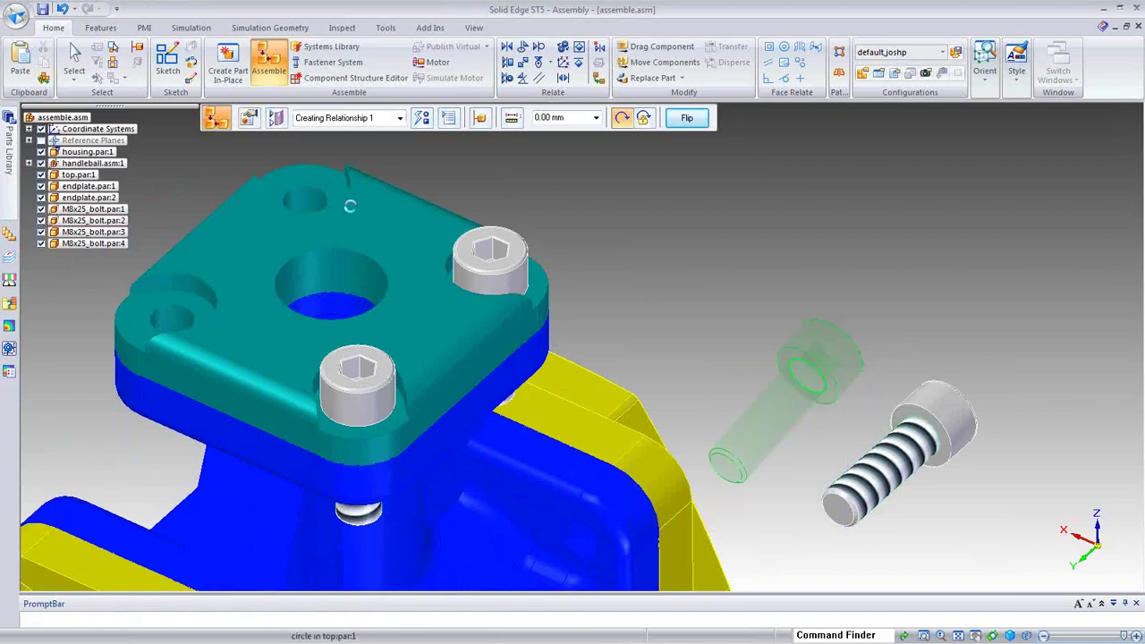
Step: Insert the last M8x25 bolt by matching its under-head circular edge to the remaining corner hole in the top cover
right_click(935, 438)
click(785, 446)
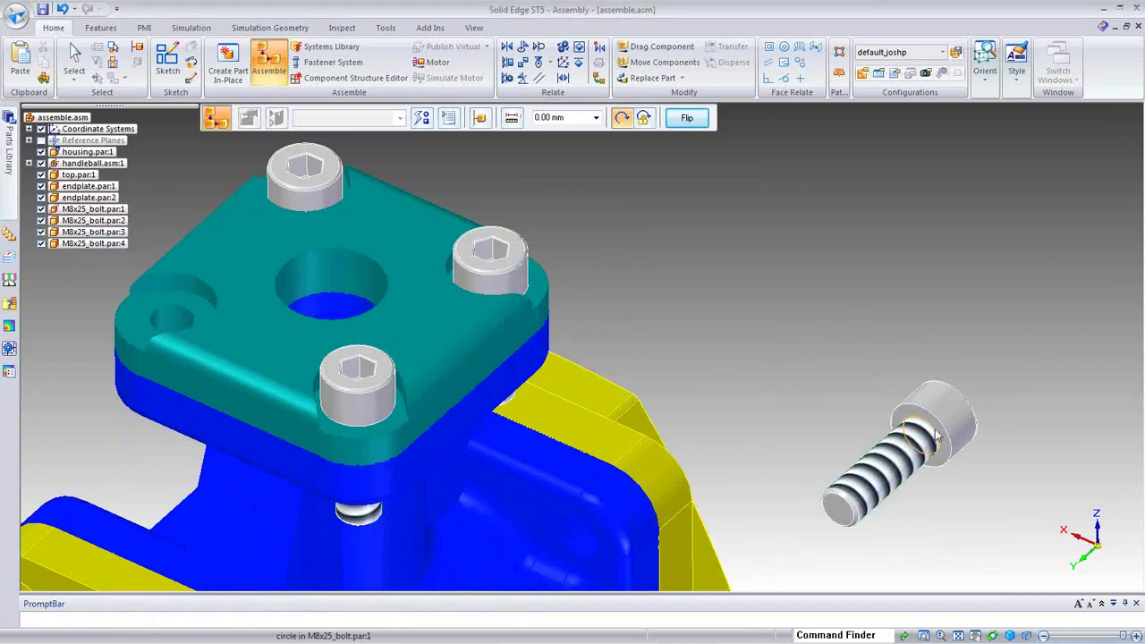
click(257, 311)
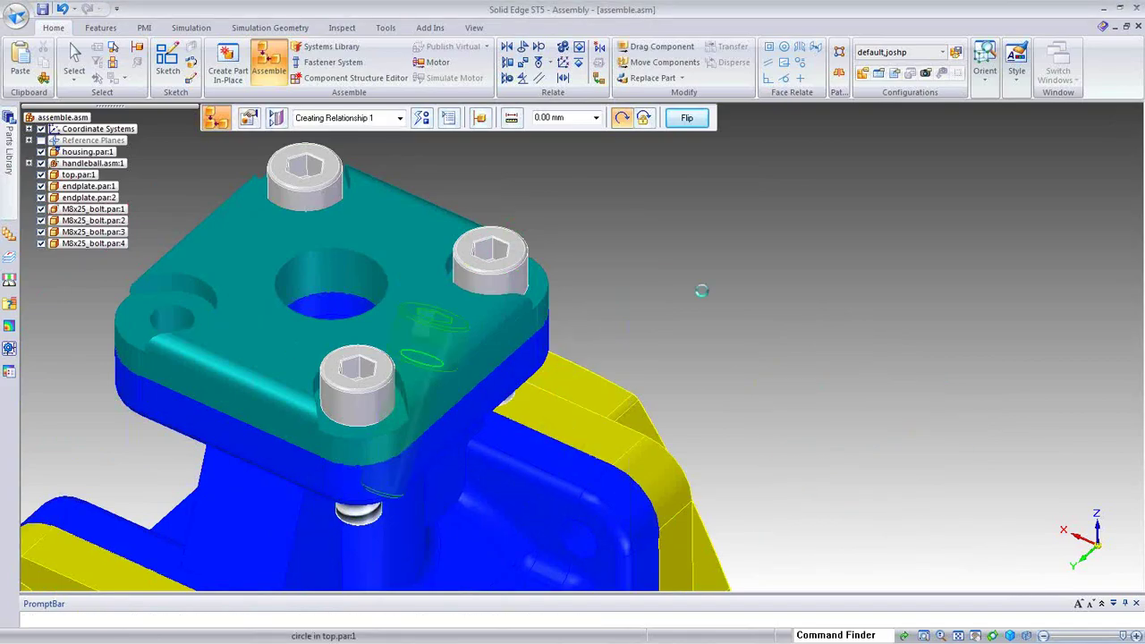
Step: Place the handle and ball subassembly by matching its stem collar's circular edge to the top cover's central hole edge, and end the command
scroll(761, 324, down, 2)
scroll(760, 318, down, 3)
middle_drag(760, 317, 823, 409)
scroll(824, 412, up, 2)
scroll(824, 411, up, 2)
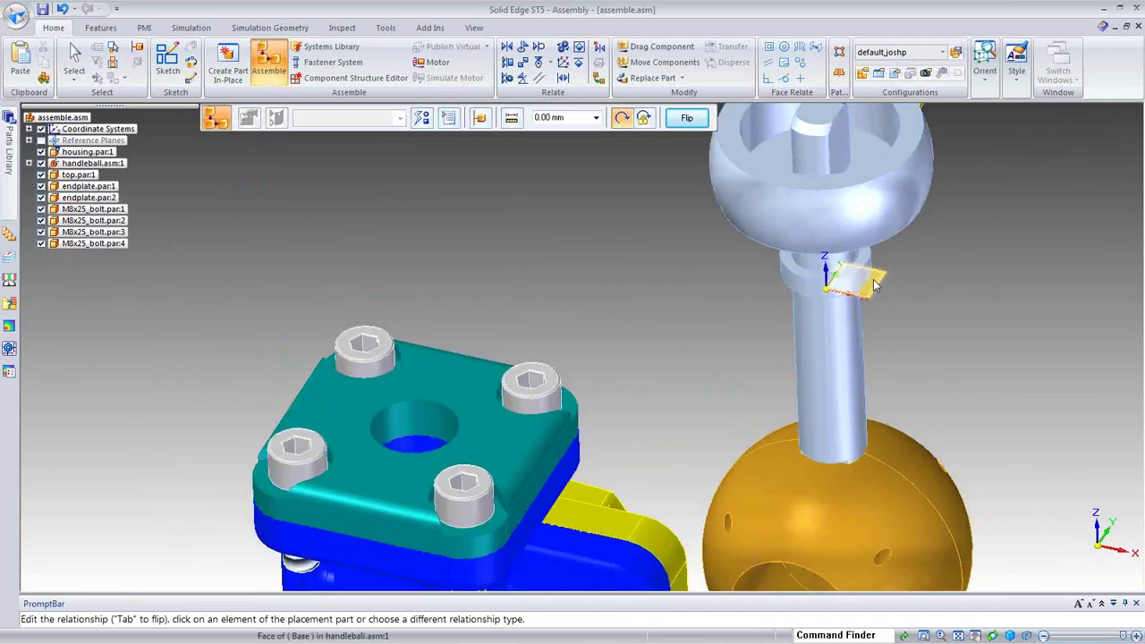
right_click(865, 286)
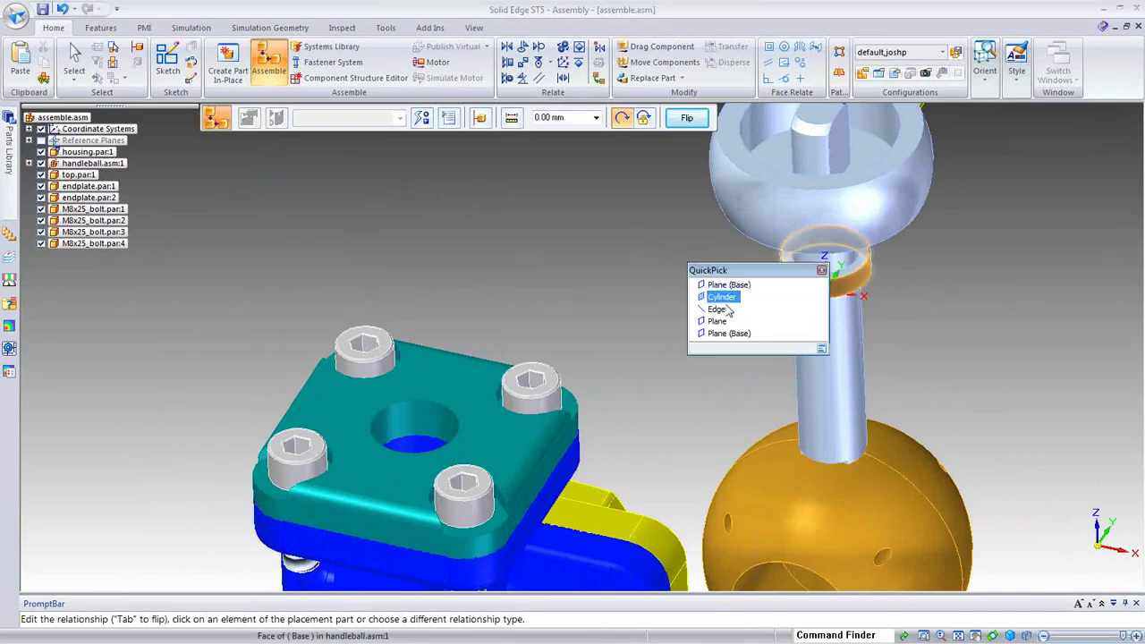
click(717, 310)
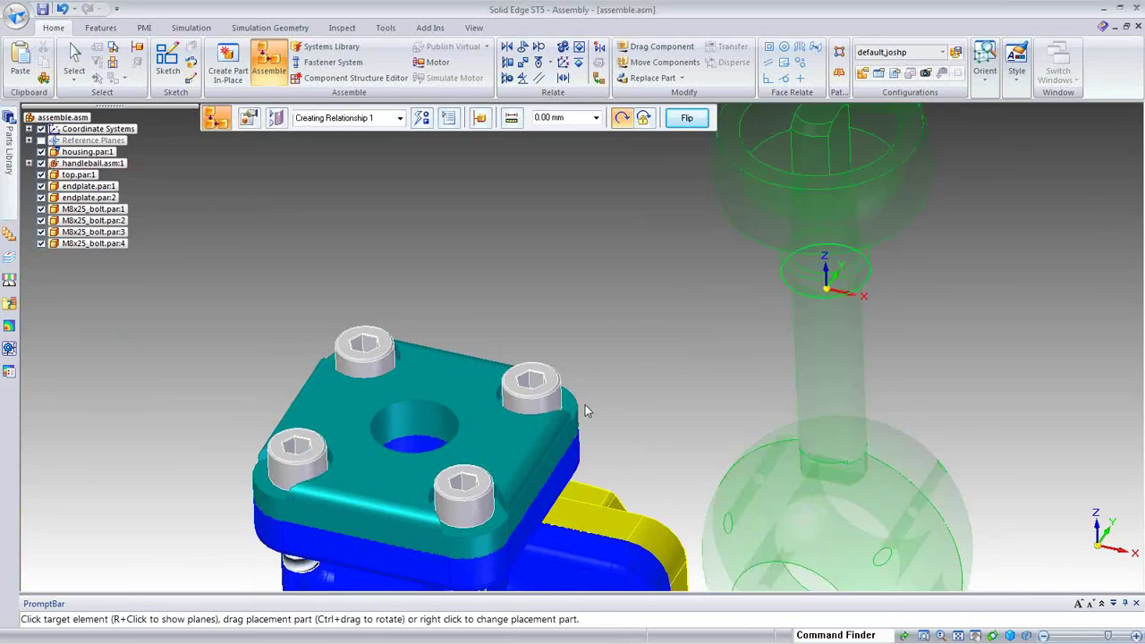
scroll(551, 445, up, 5)
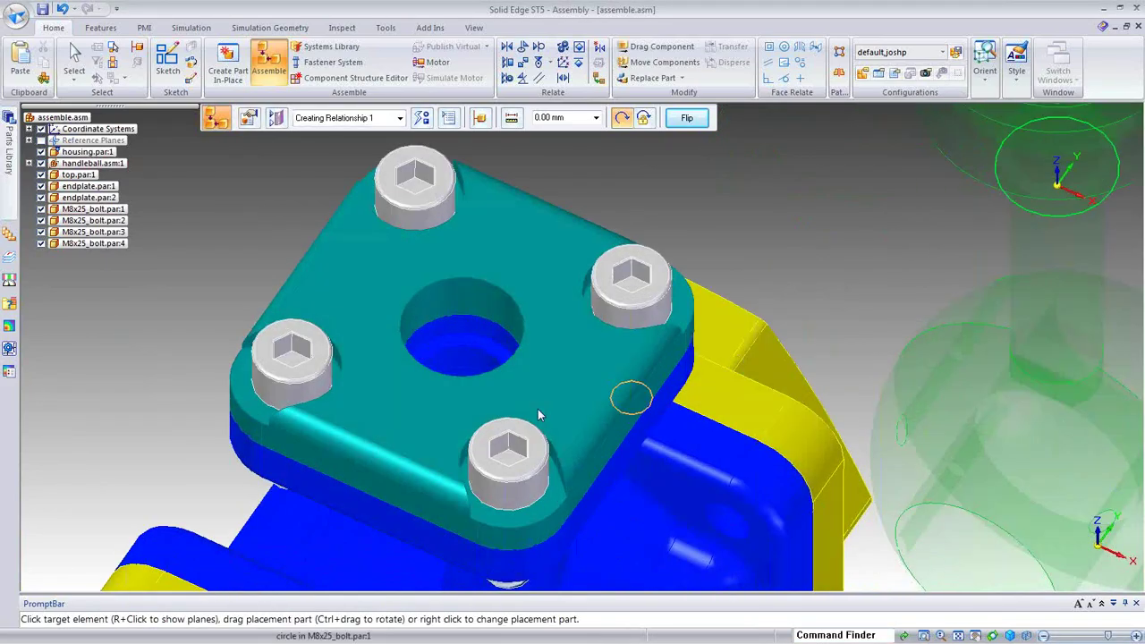
click(496, 340)
scroll(940, 386, down, 4)
middle_drag(939, 386, 936, 332)
key(Escape)
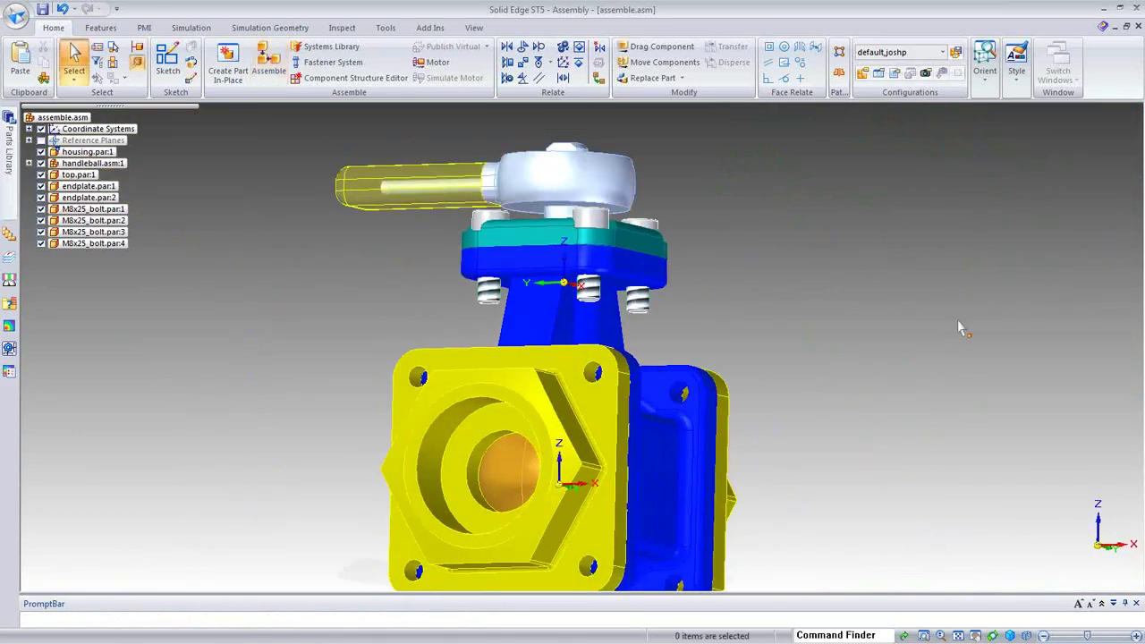
Step: Examine the assembled valve in isometric and front views, checking the handle and the ball through the endplate's bore
key(ctrl+i)
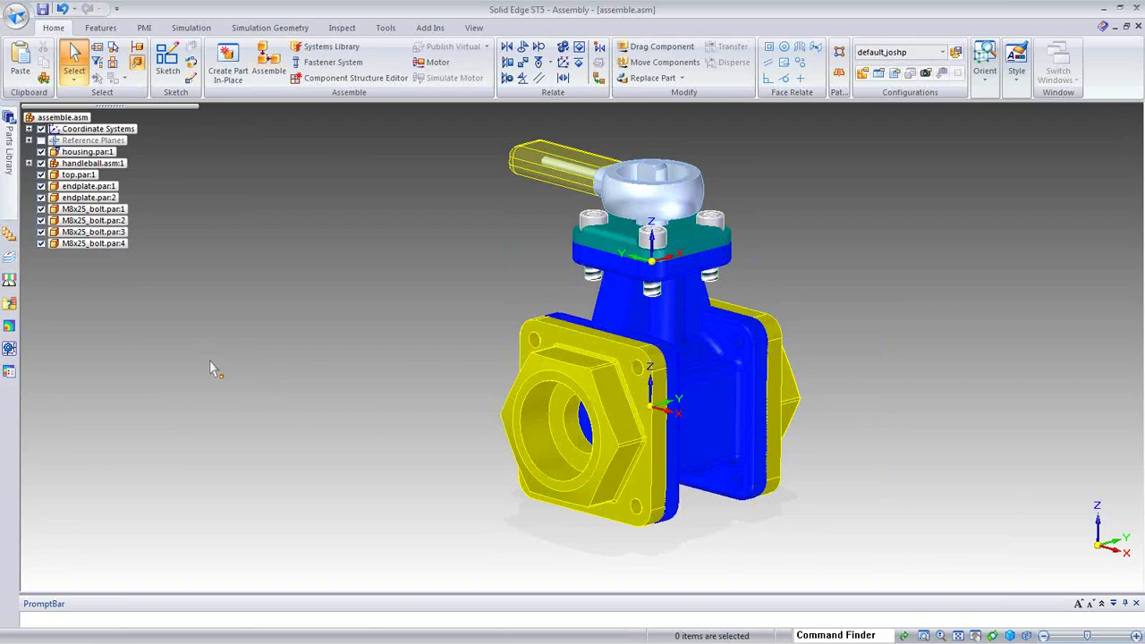
scroll(260, 315, up, 1)
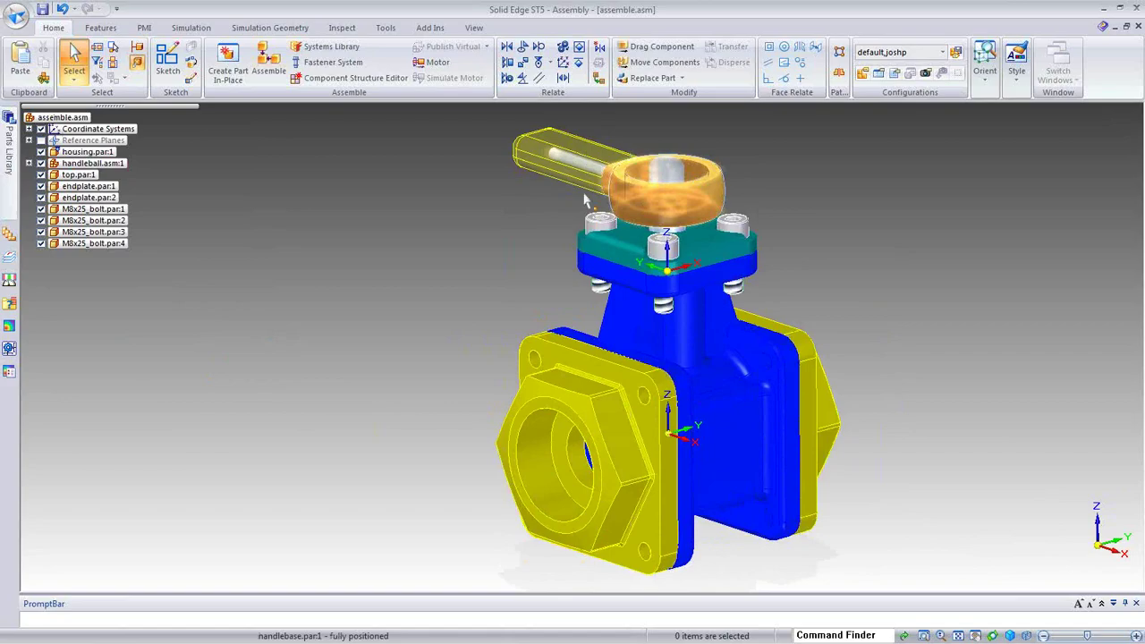
middle_drag(370, 528, 736, 547)
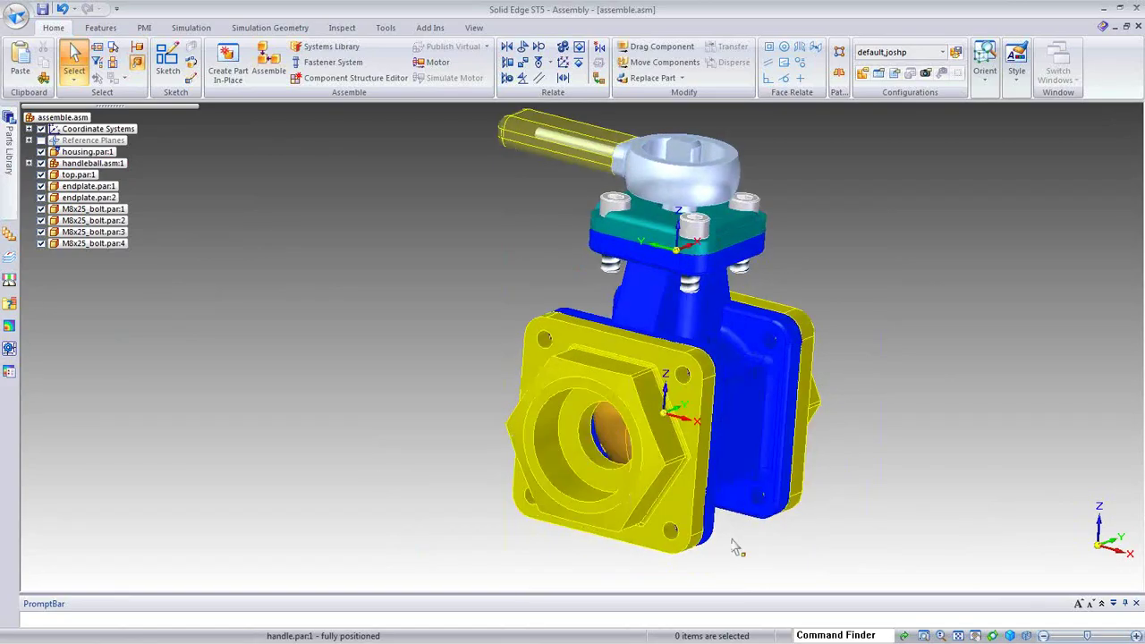
key(ctrl+f)
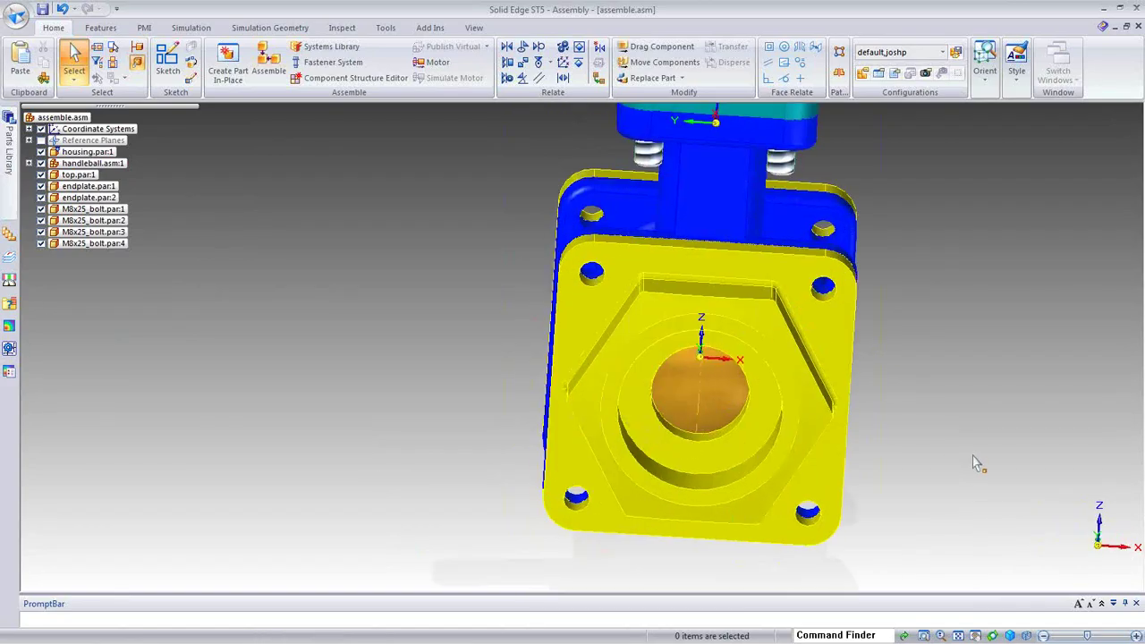
key(ctrl+i)
middle_drag(958, 462, 1034, 422)
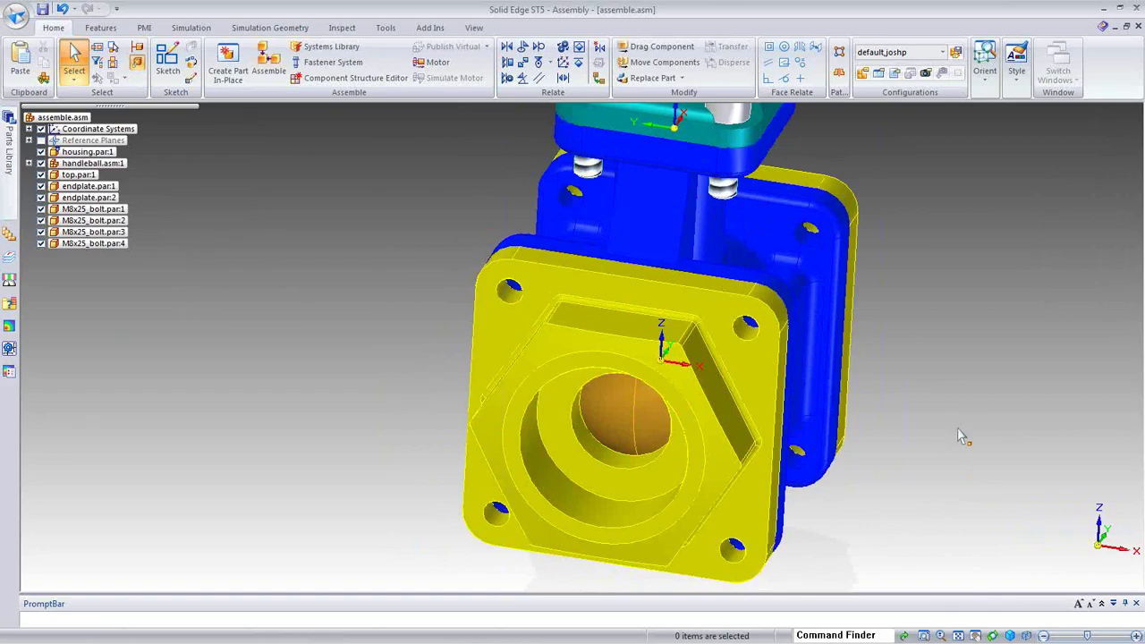
Step: Unlock rotation on the handle and ball subassembly's axial relationship with the housing
key(ctrl+j)
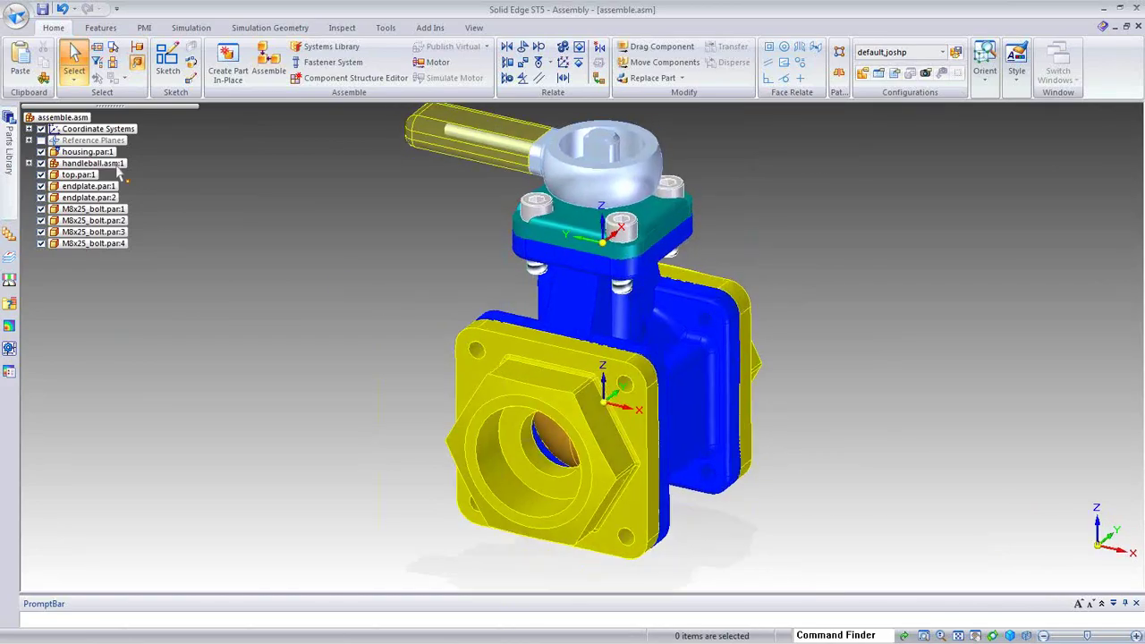
click(117, 167)
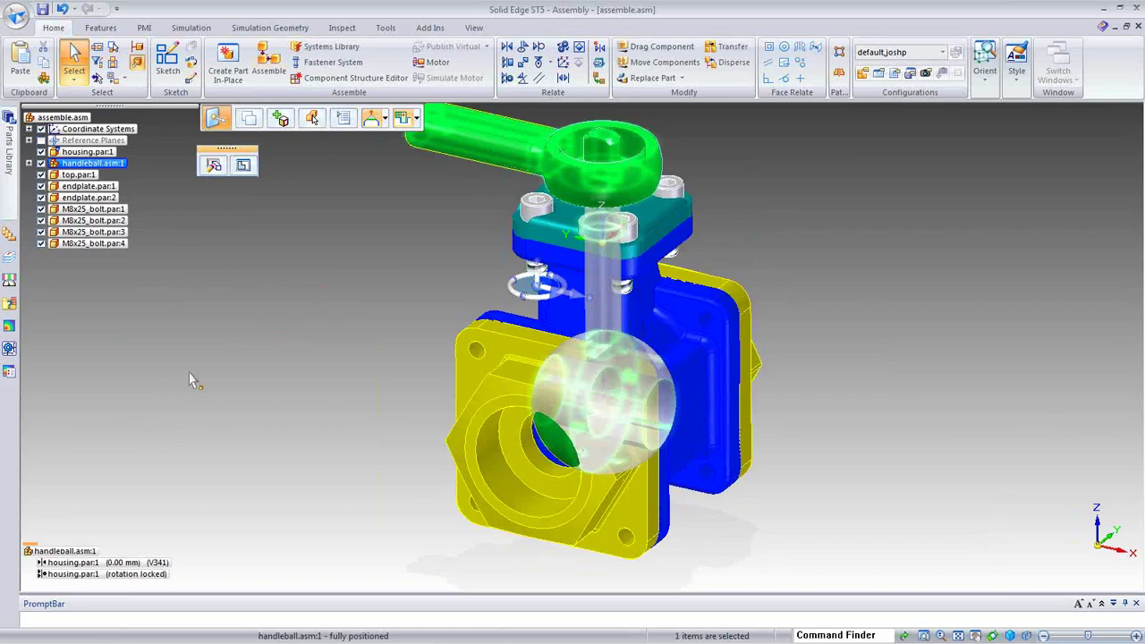
click(134, 574)
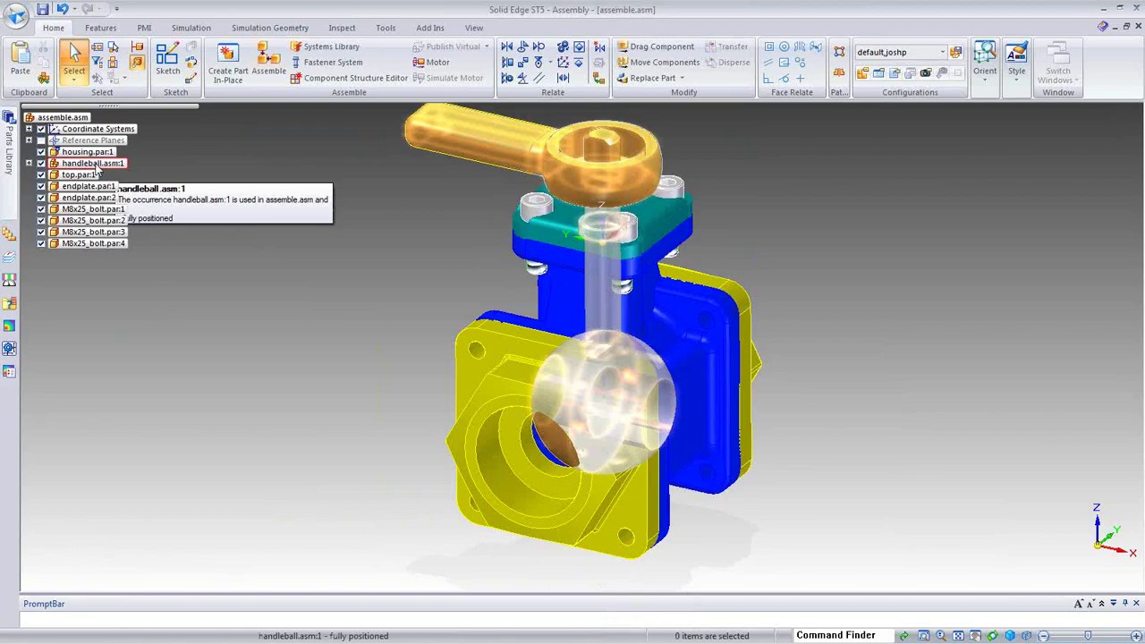
click(94, 165)
click(72, 573)
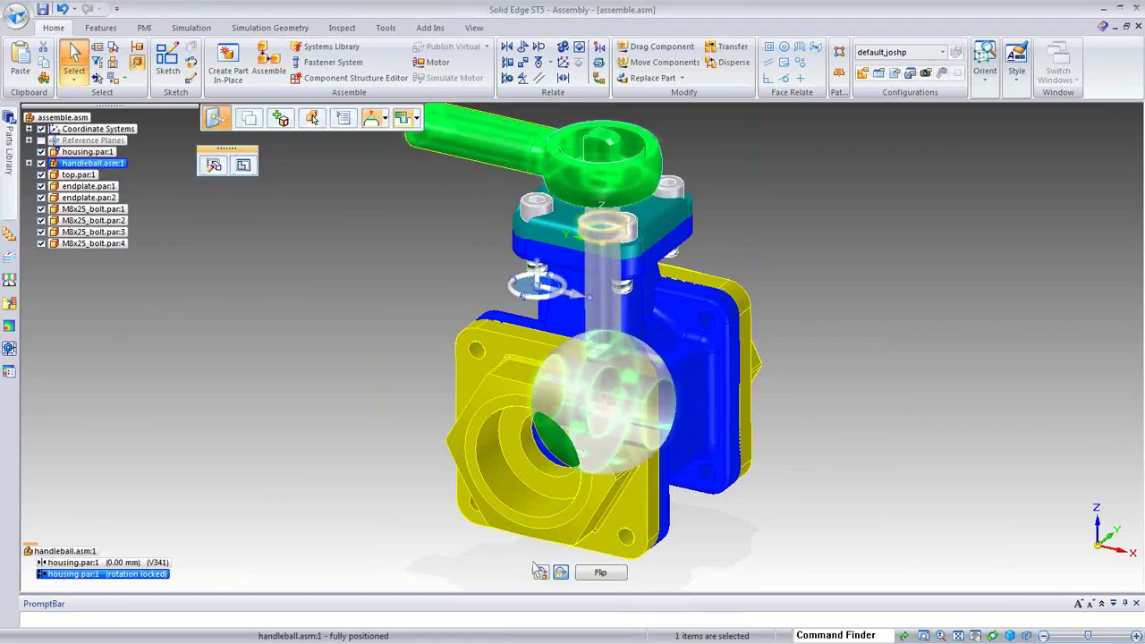
click(247, 447)
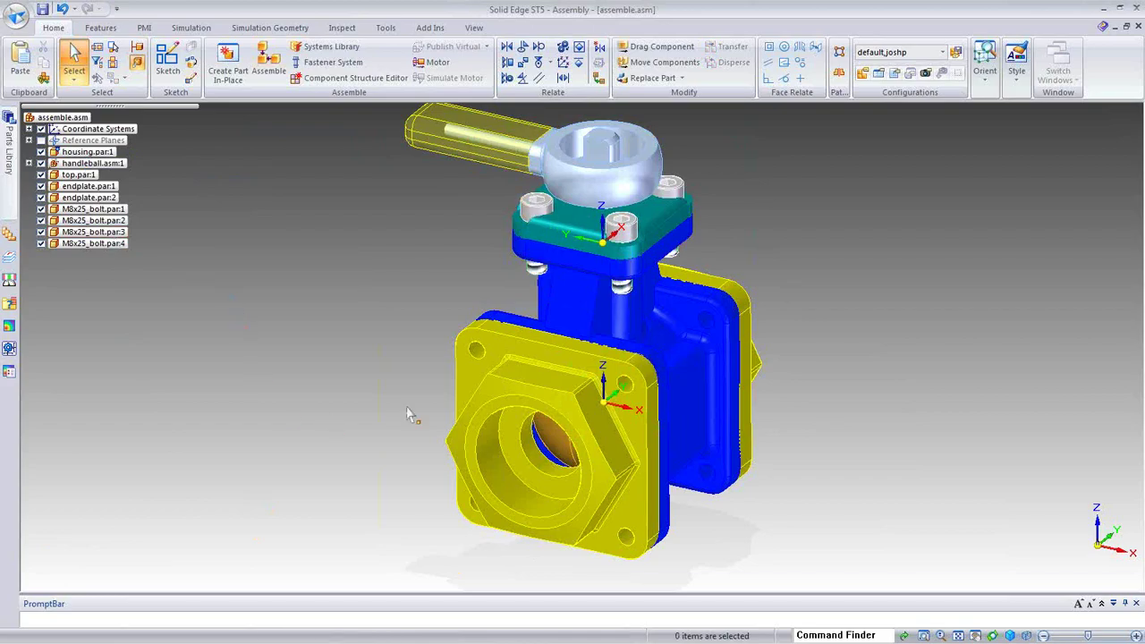
Step: Swing the handle about its stem with Drag Component, using the default analysis options, until it points roughly along the bore toward the rear endplate
middle_drag(407, 415, 914, 319)
key(ctrl+m)
key(ctrl+i)
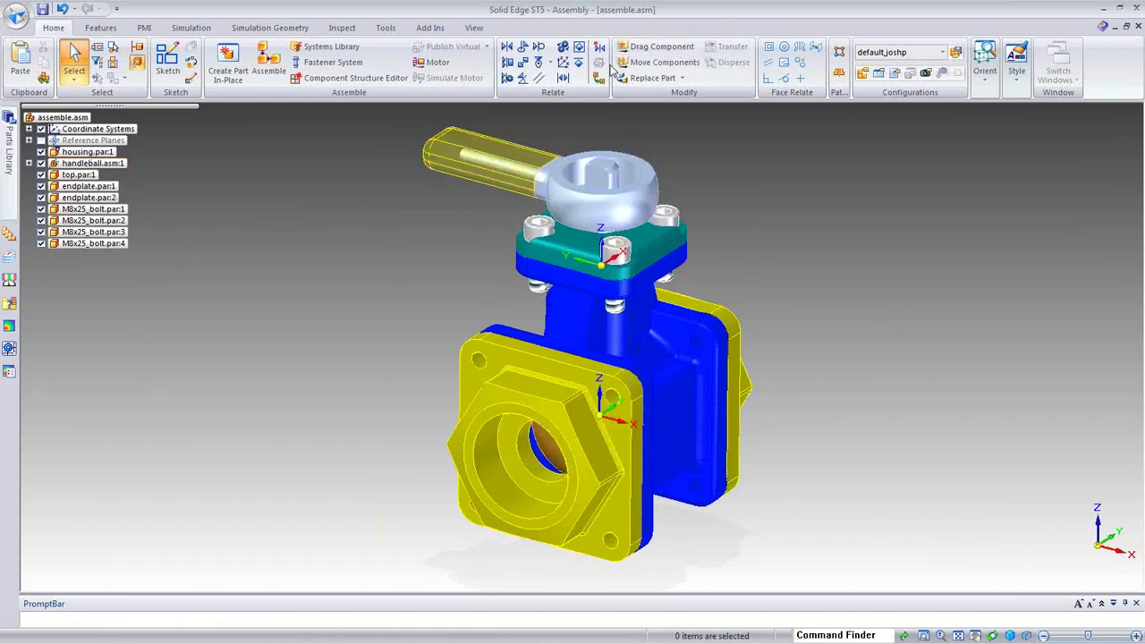
click(659, 47)
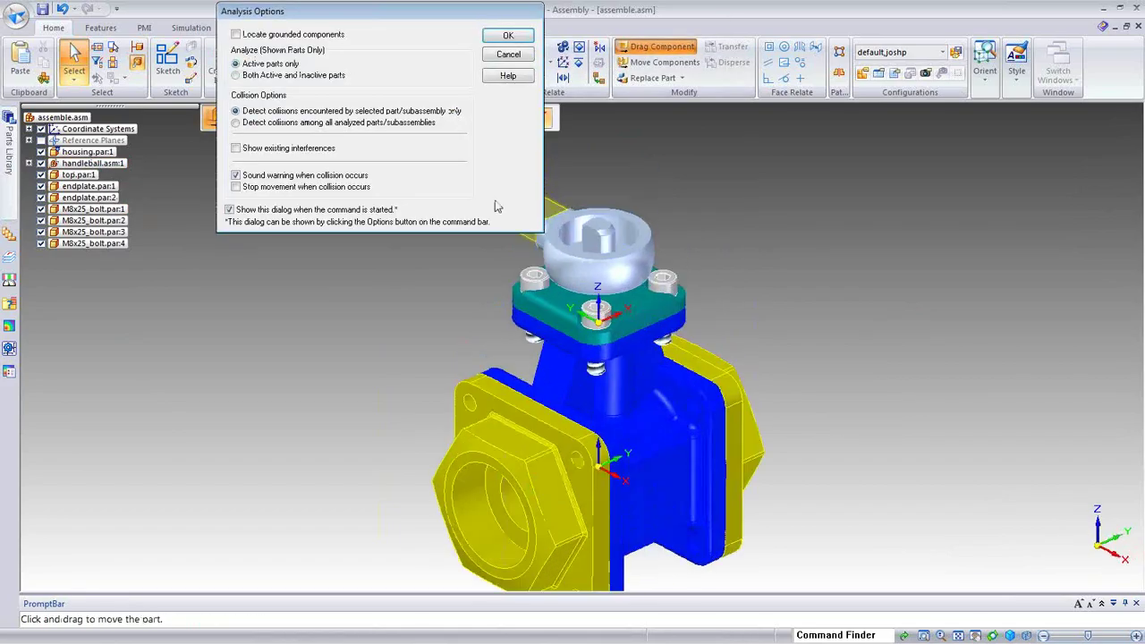
click(507, 35)
drag(486, 191, 524, 229)
key(ctrl+f)
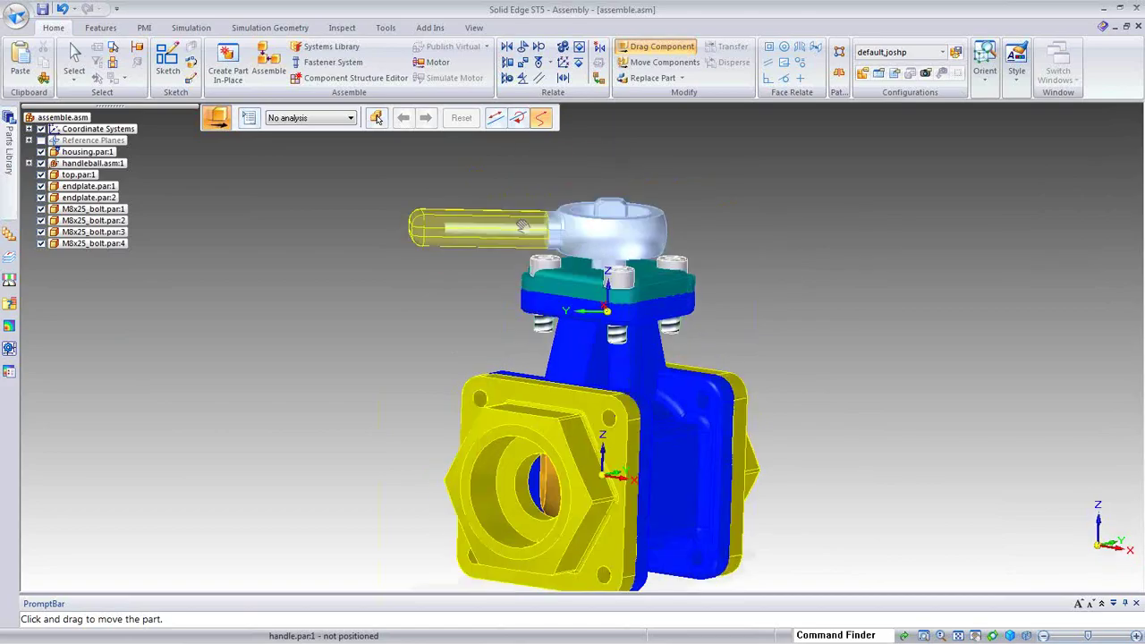
drag(669, 157, 770, 196)
mouse_move(931, 315)
middle_down()
mouse_move(901, 301)
mouse_move(899, 313)
mouse_move(935, 305)
middle_up()
scroll(935, 305, up, 3)
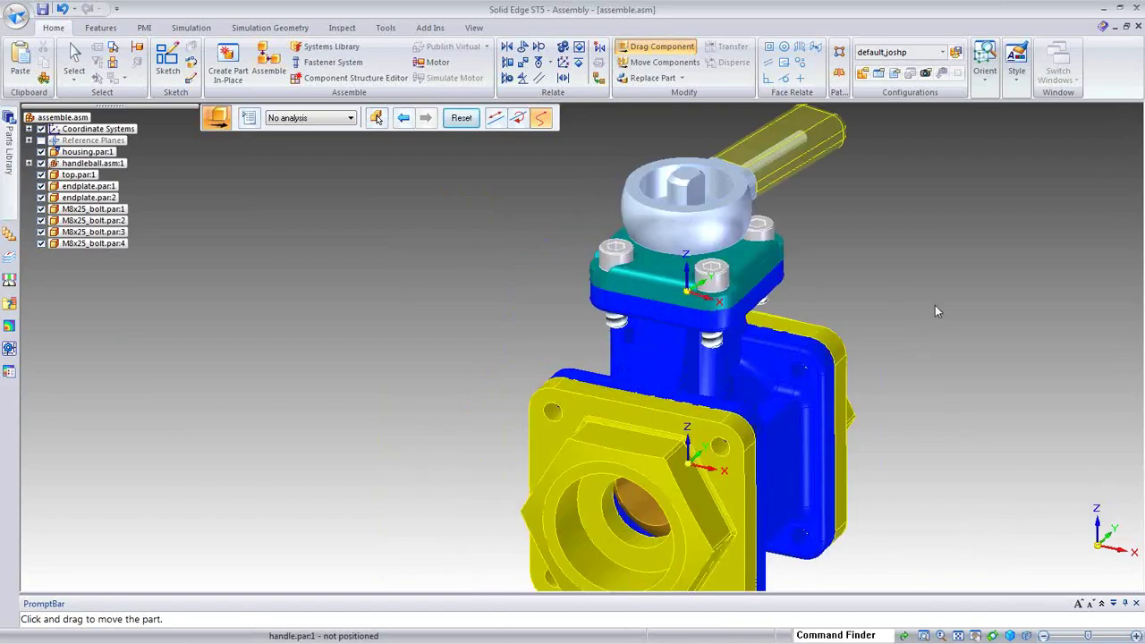
key(Escape)
Step: Add an angle relationship between the handle's flat side face and the top cover's side face, and end the command
middle_drag(870, 238, 654, 145)
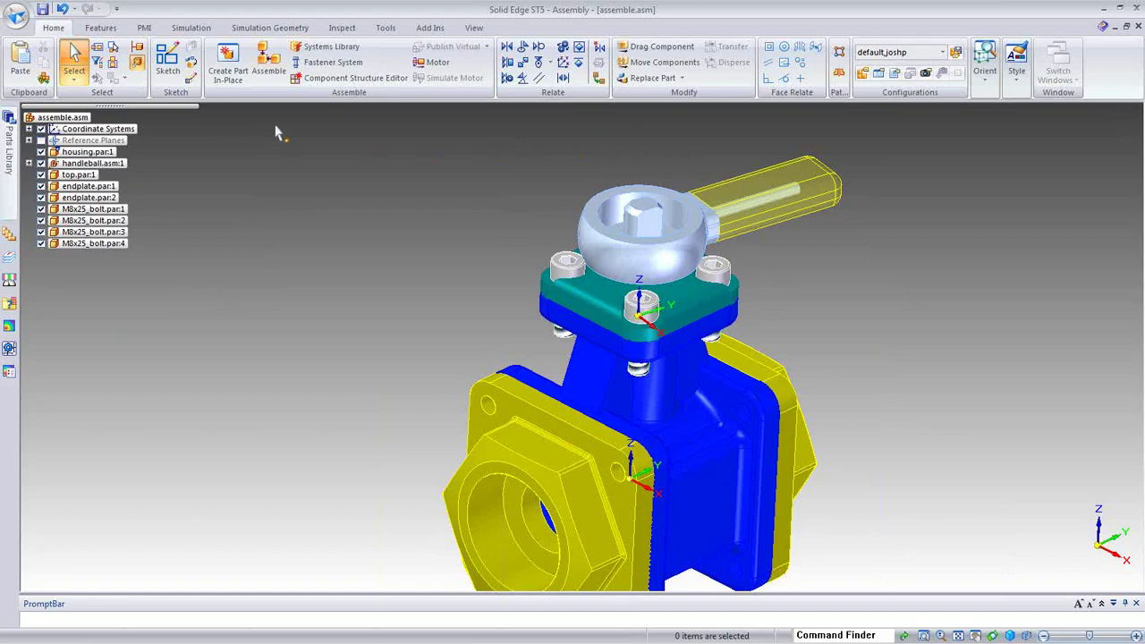
click(268, 67)
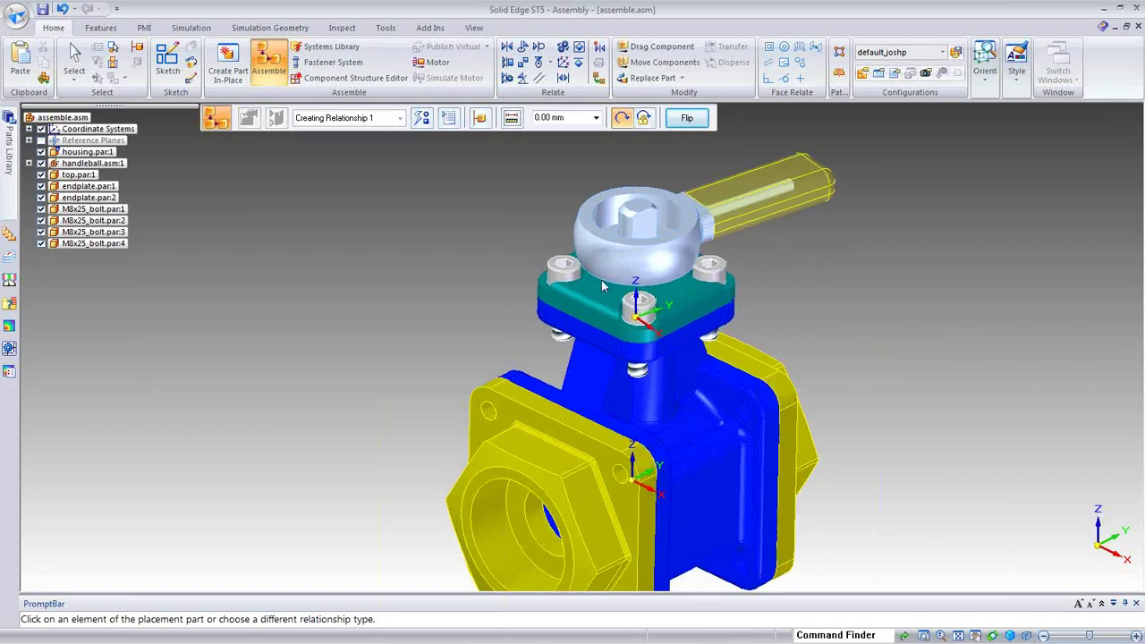
click(422, 117)
click(447, 289)
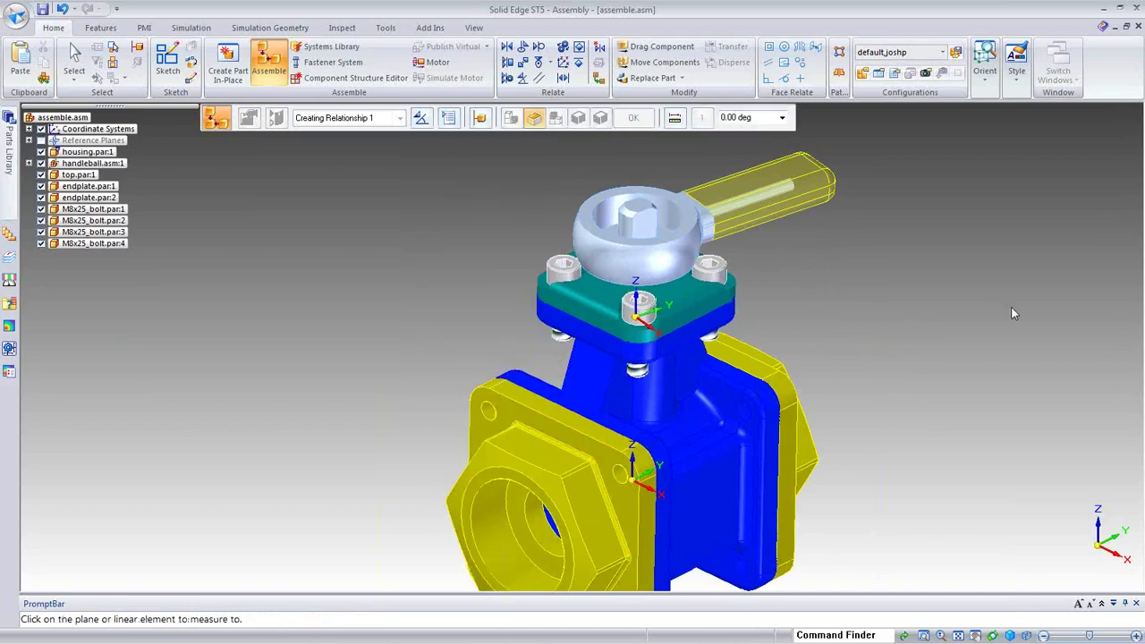
click(817, 204)
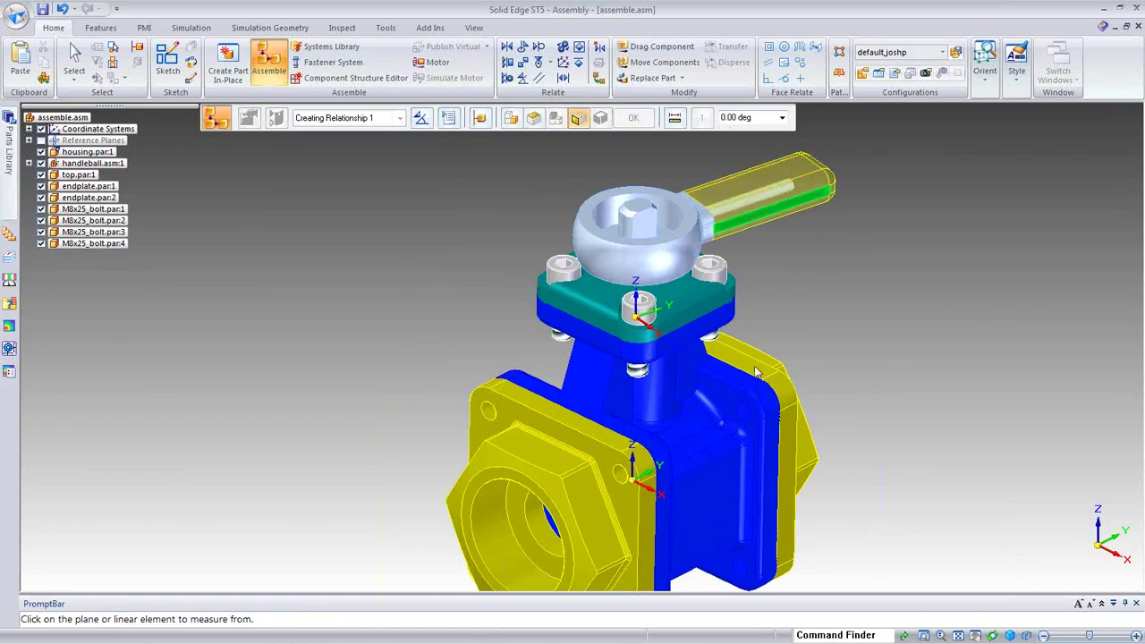
click(710, 315)
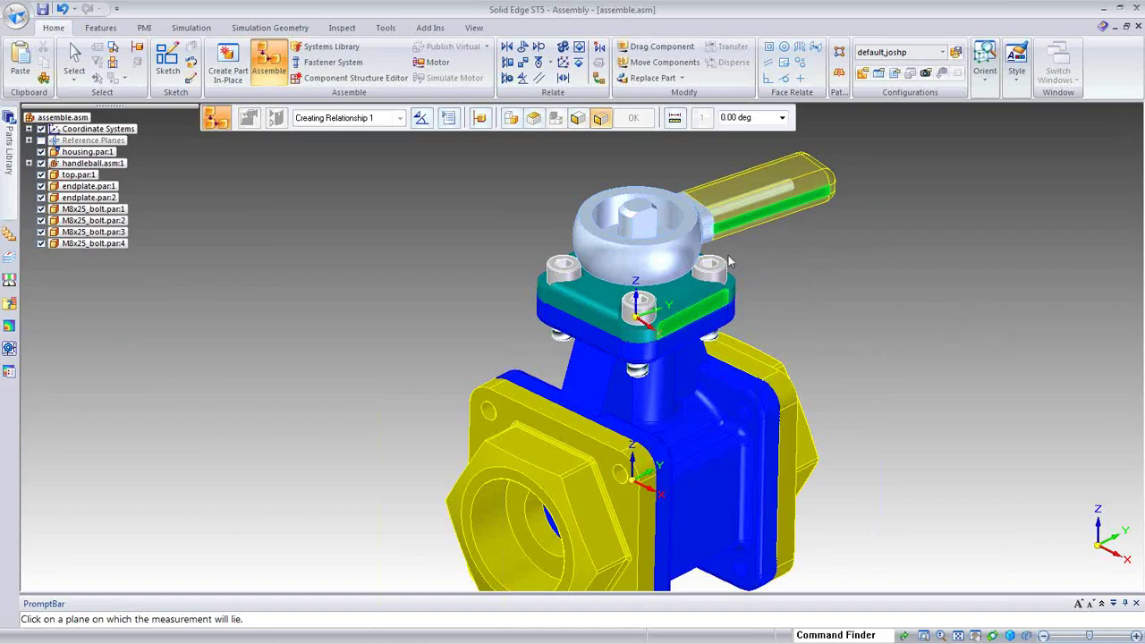
click(692, 218)
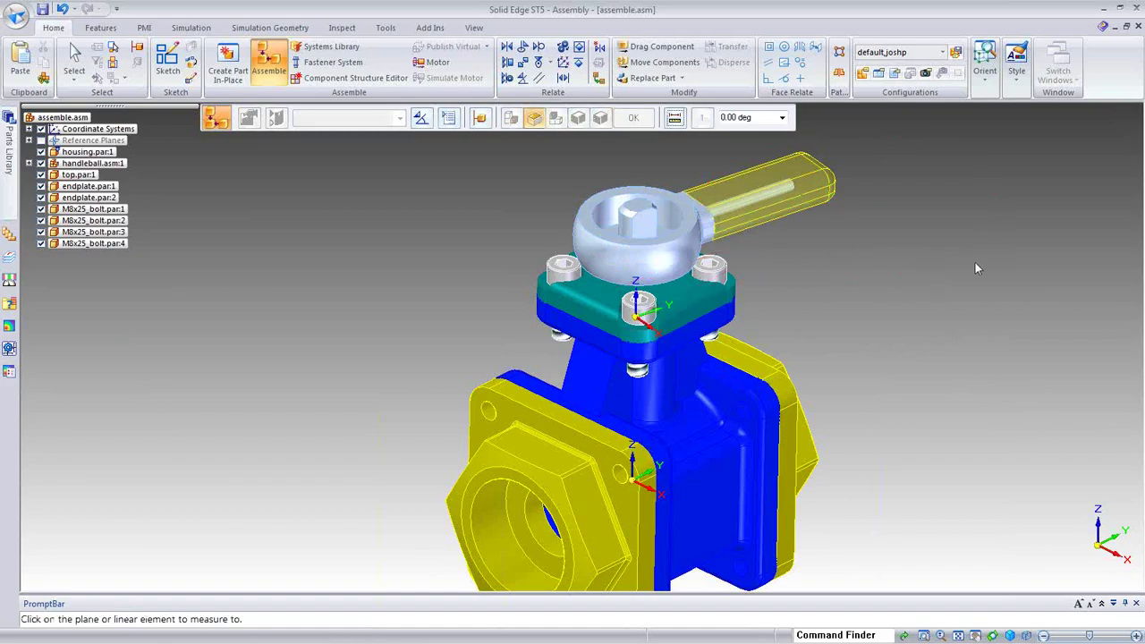
middle_drag(341, 263, 855, 259)
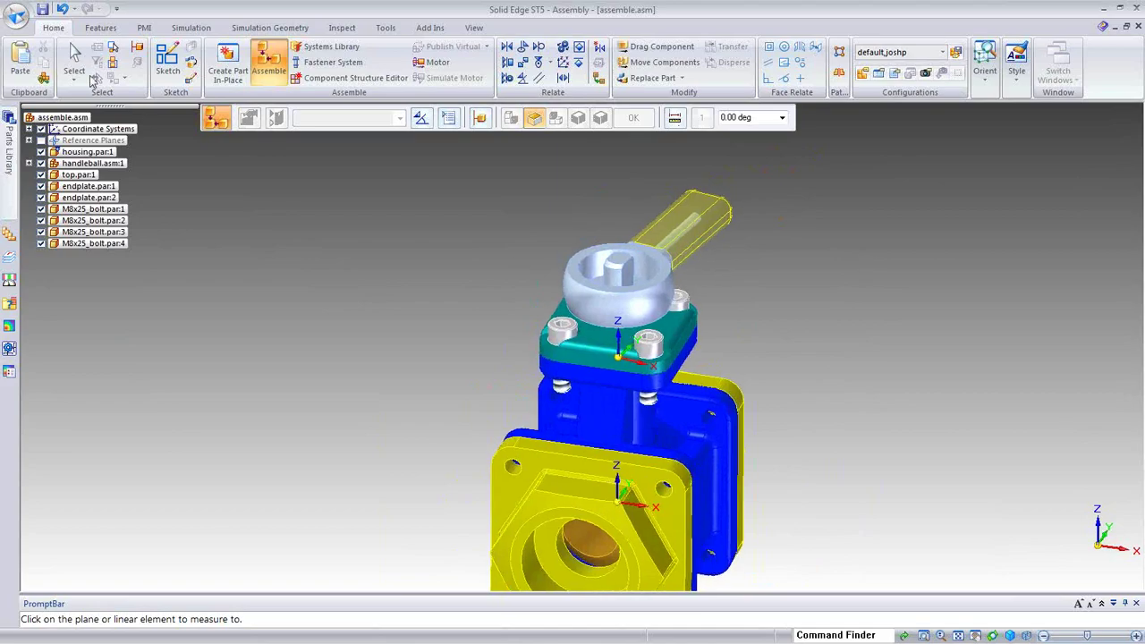
scroll(829, 267, up, 2)
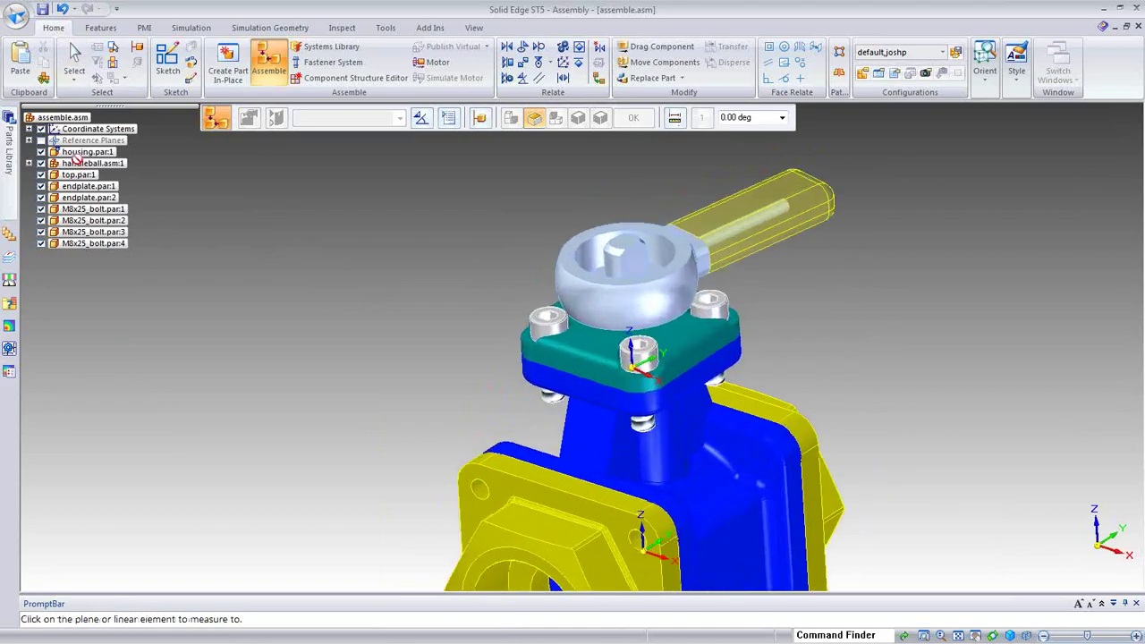
key(Escape)
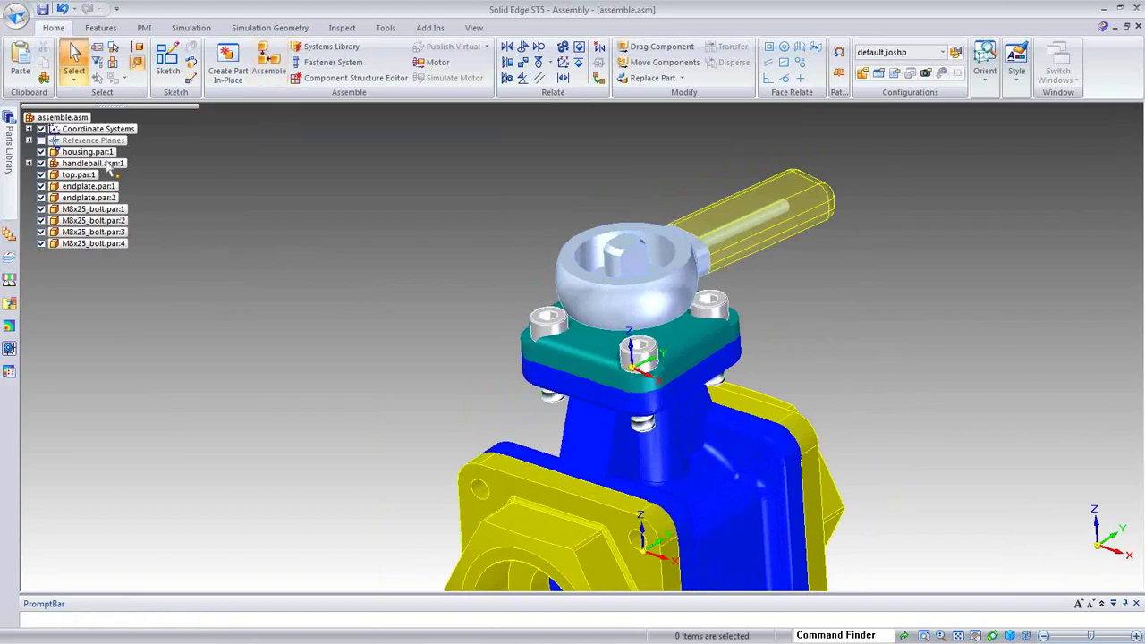
Step: Set the handle and ball subassembly's angle relationship with the top cover to 0 degrees
click(107, 166)
click(108, 166)
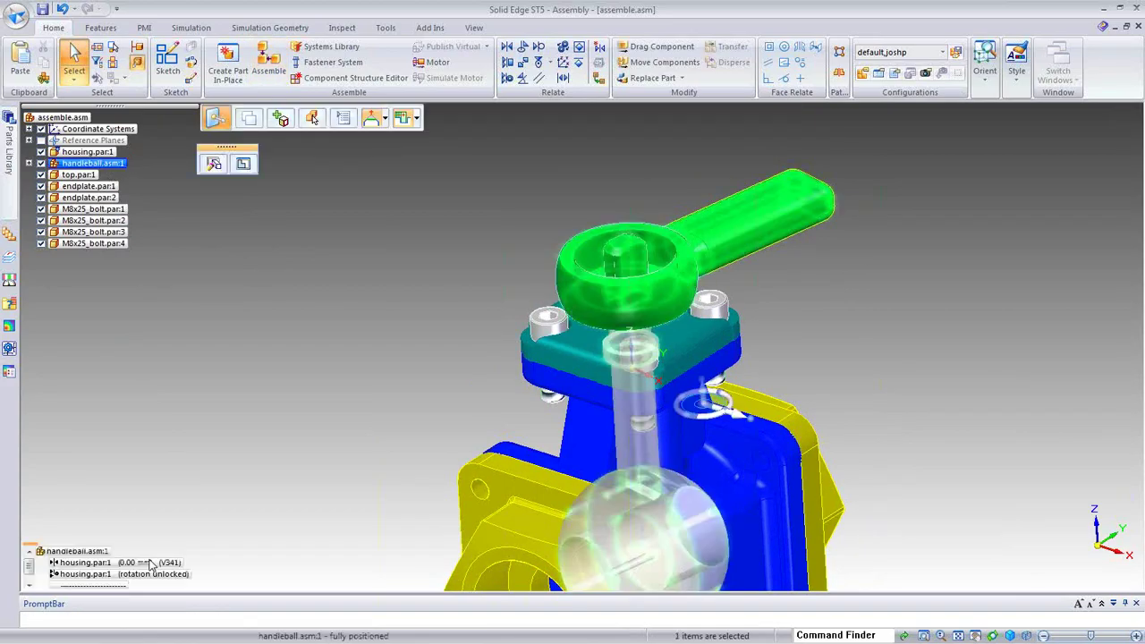
click(95, 586)
text(0)
key(Return)
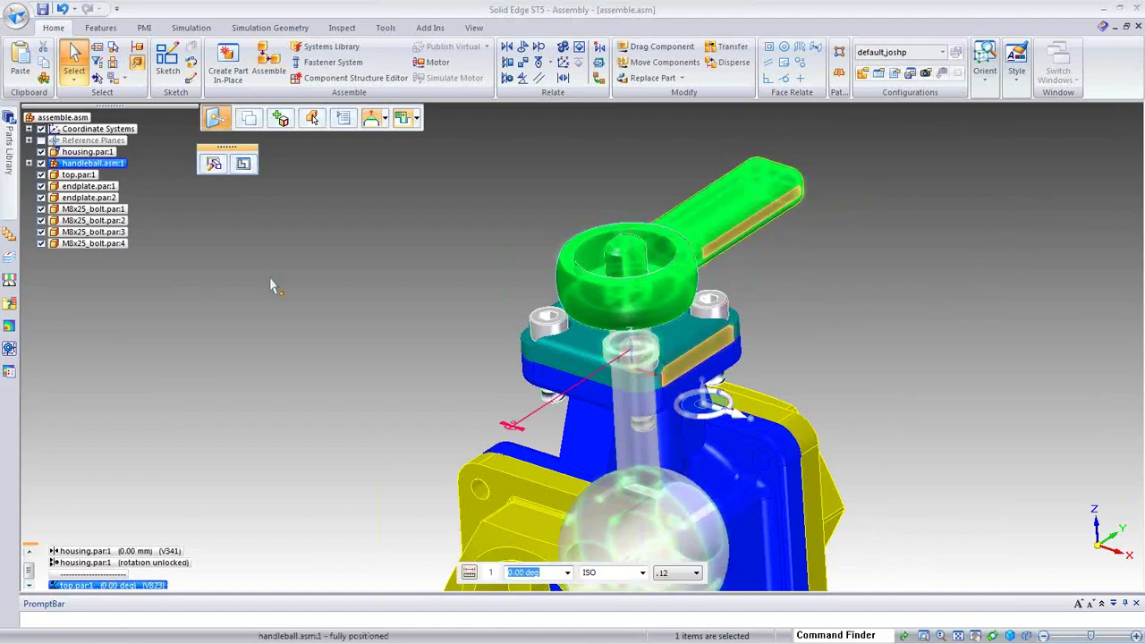
click(277, 301)
Step: Examine the valve from several sides, checking the handle's alignment with the bore and the ball inside the endplates
middle_drag(662, 387, 926, 376)
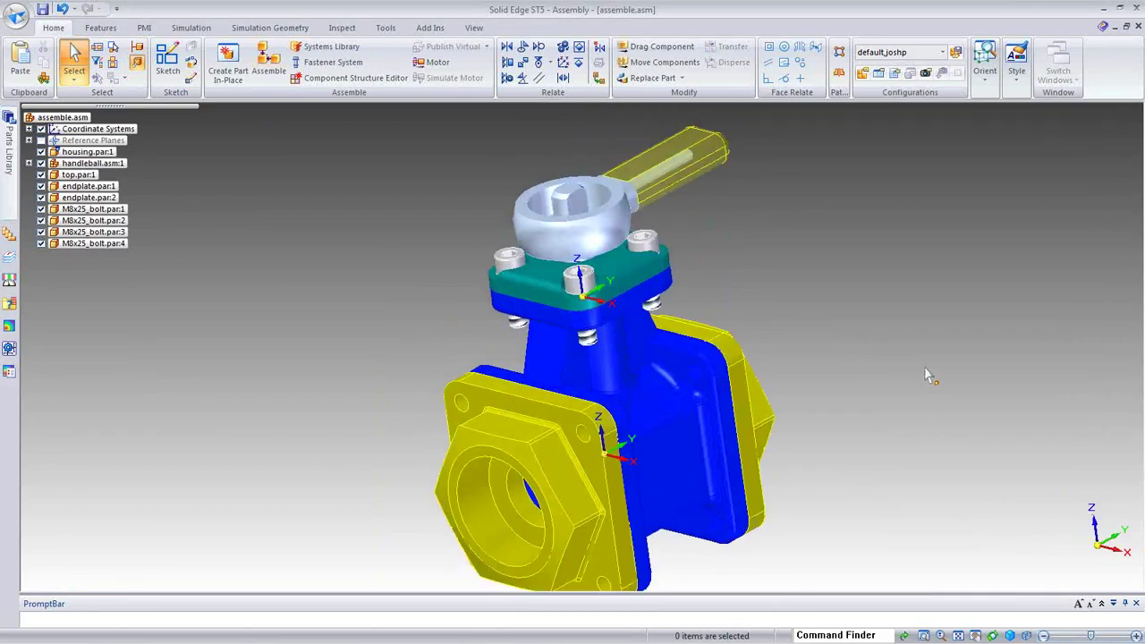
key(ctrl+m)
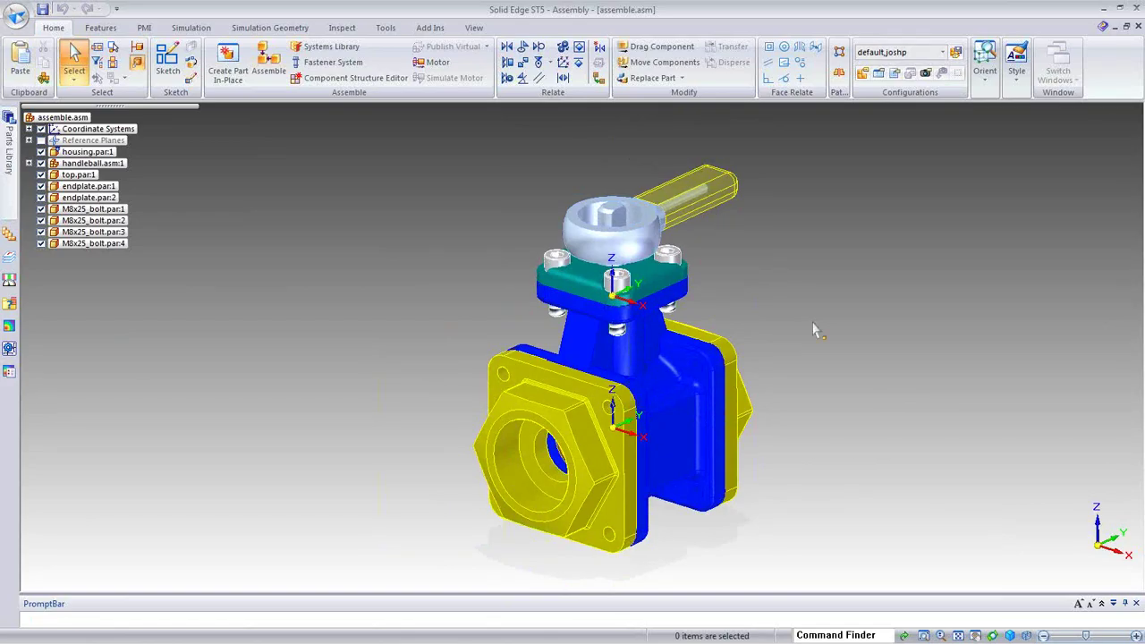
middle_drag(820, 329, 834, 332)
middle_drag(869, 475, 915, 457)
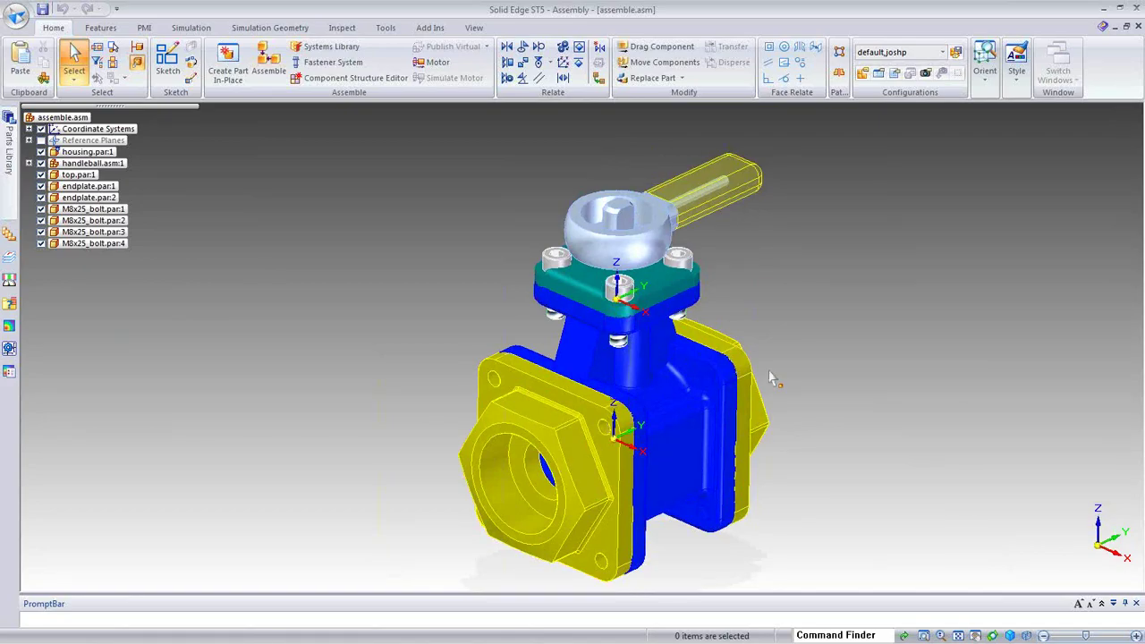
middle_drag(820, 328, 914, 305)
scroll(910, 382, up, 2)
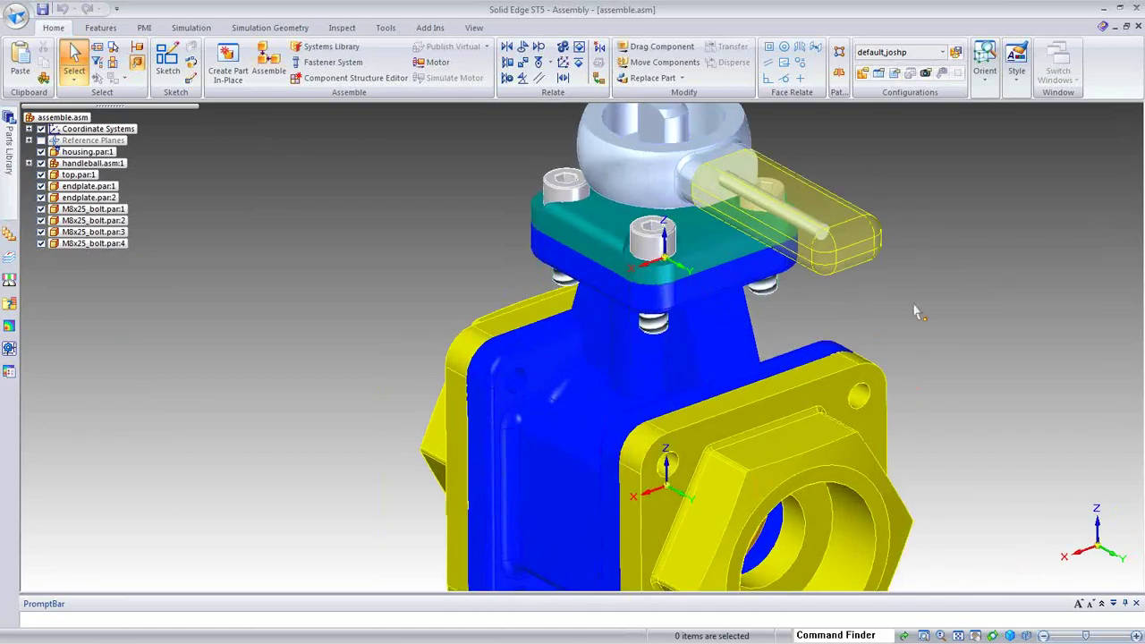
key(ctrl+i)
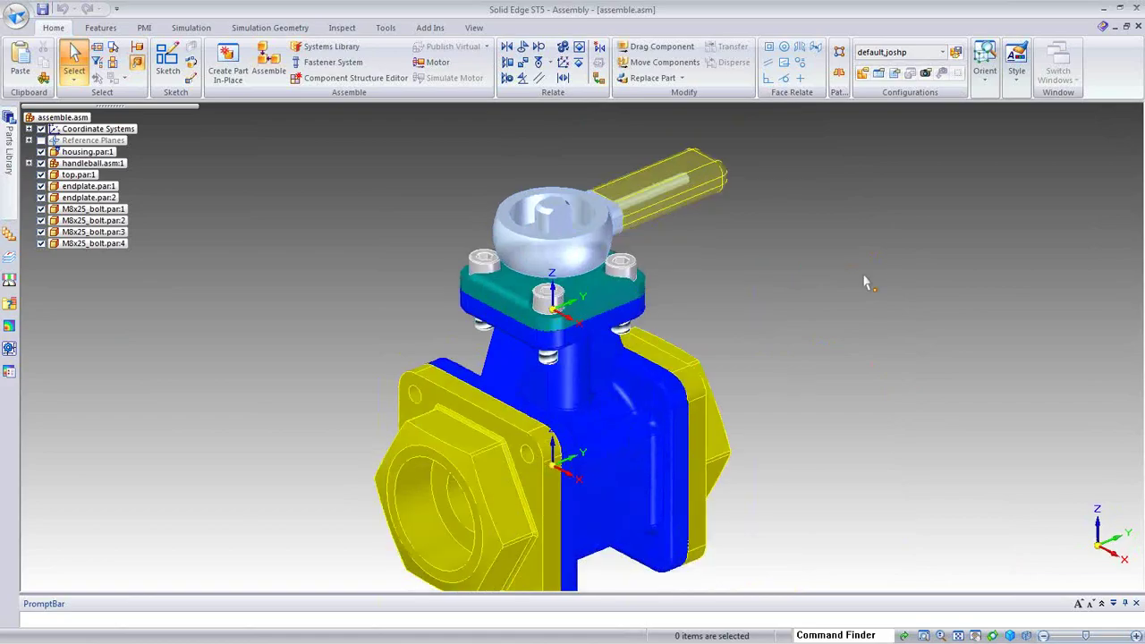
Step: Show the Alternate Assemblies pane and keep it pinned open
click(10, 236)
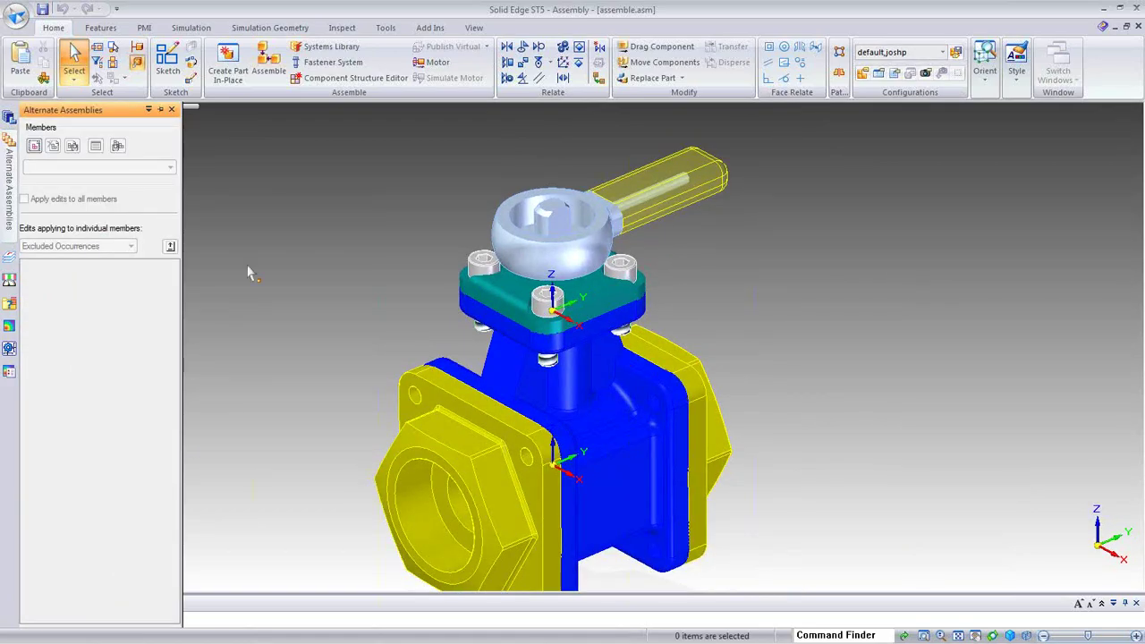
click(160, 109)
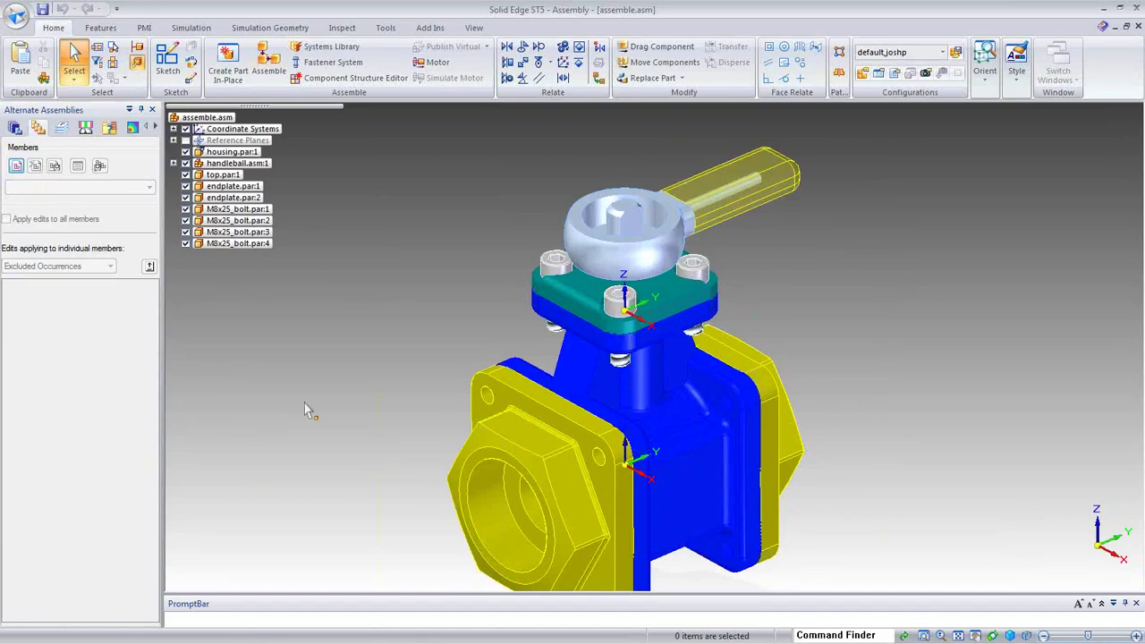
click(140, 109)
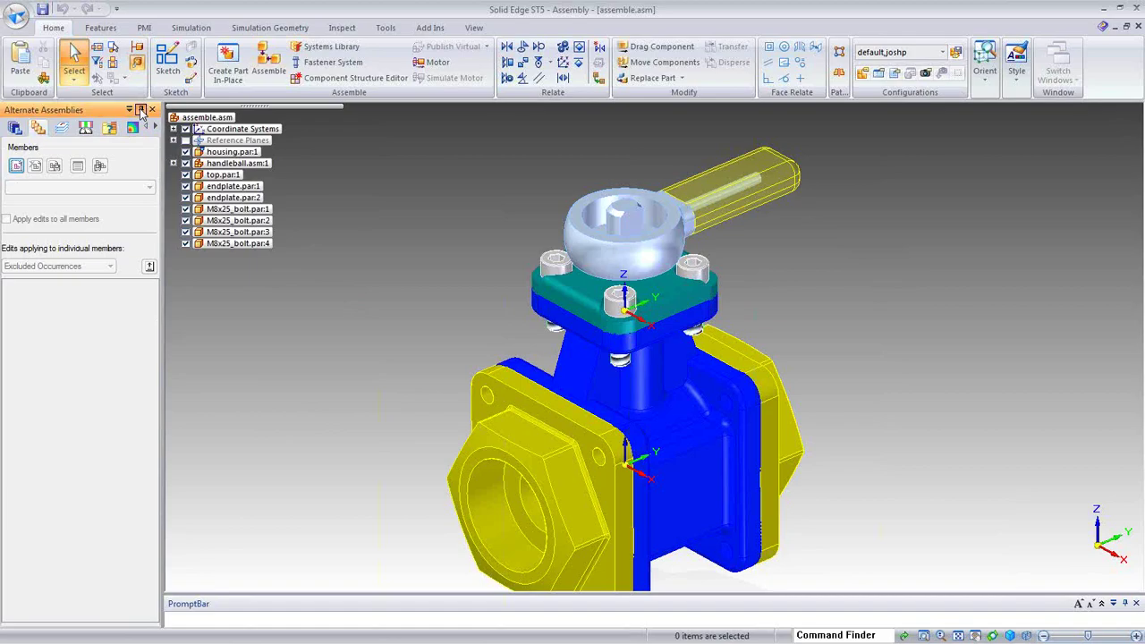
click(141, 110)
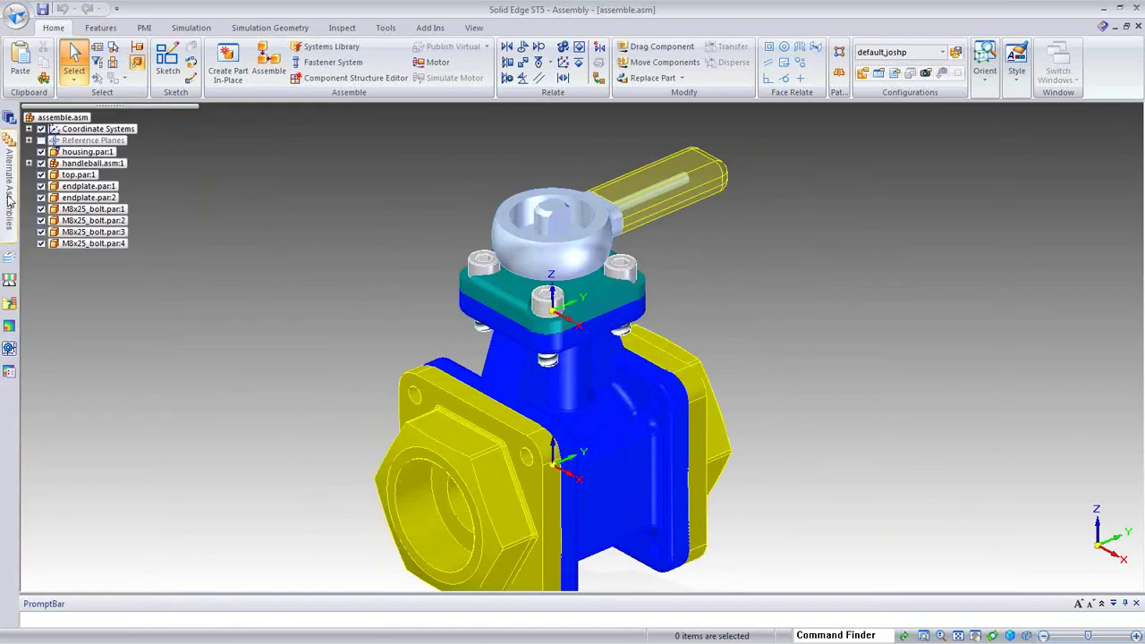
mouse_move(9, 201)
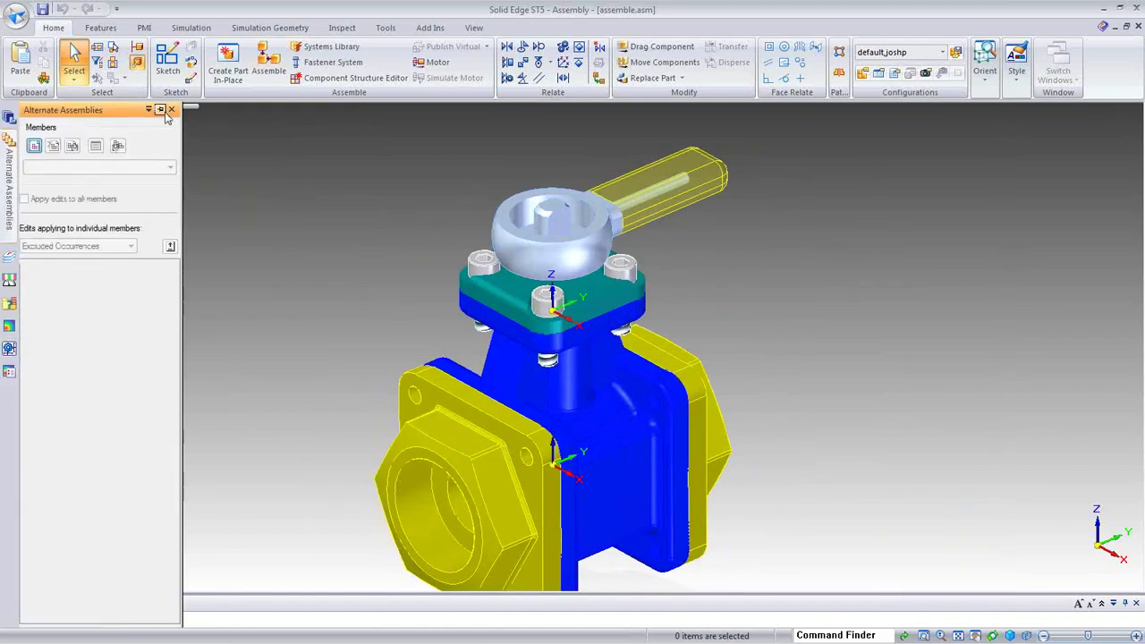
click(159, 110)
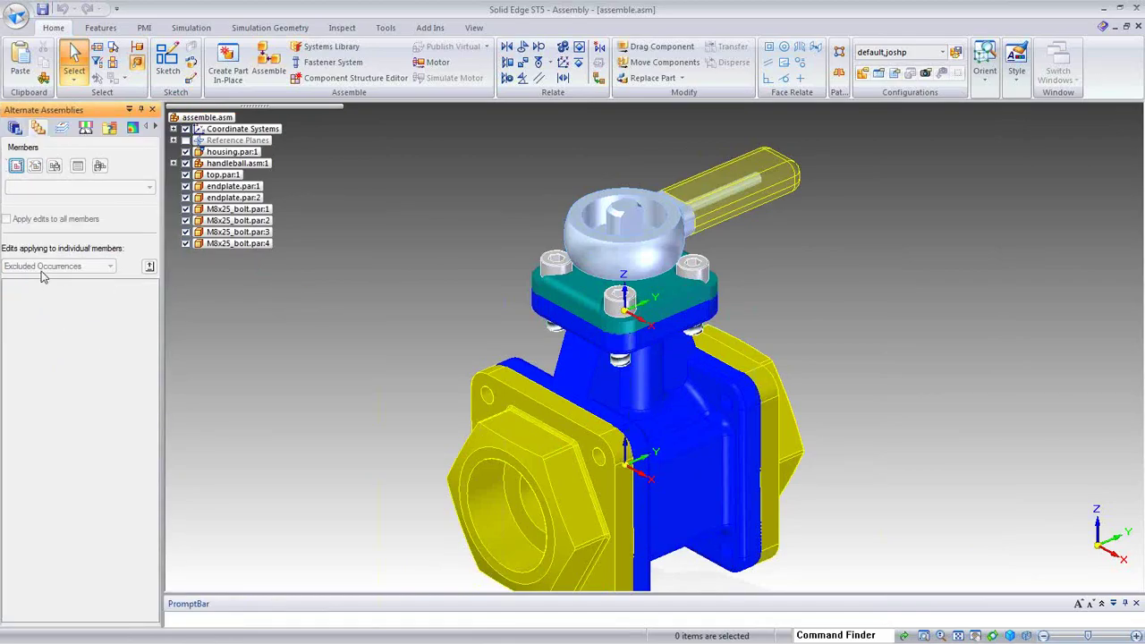
Step: Create alternate positions of the assembly, naming the current member Open and the new member Closed, and open the member list
click(18, 167)
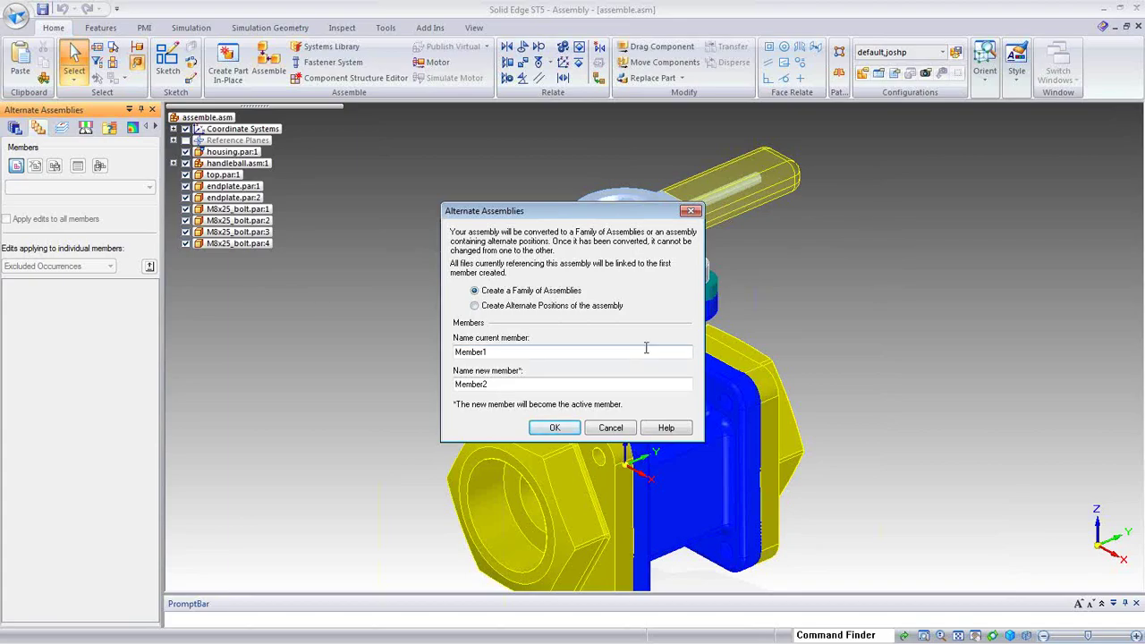
click(475, 305)
double_click(498, 351)
text(0)
double_click(498, 384)
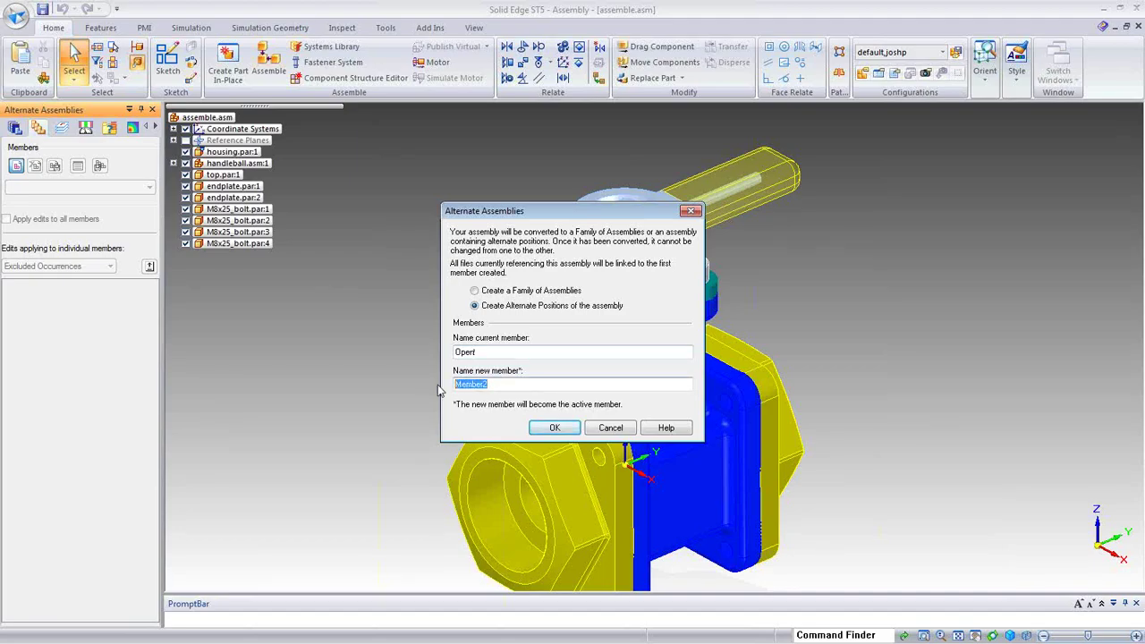
text(Closed)
click(553, 431)
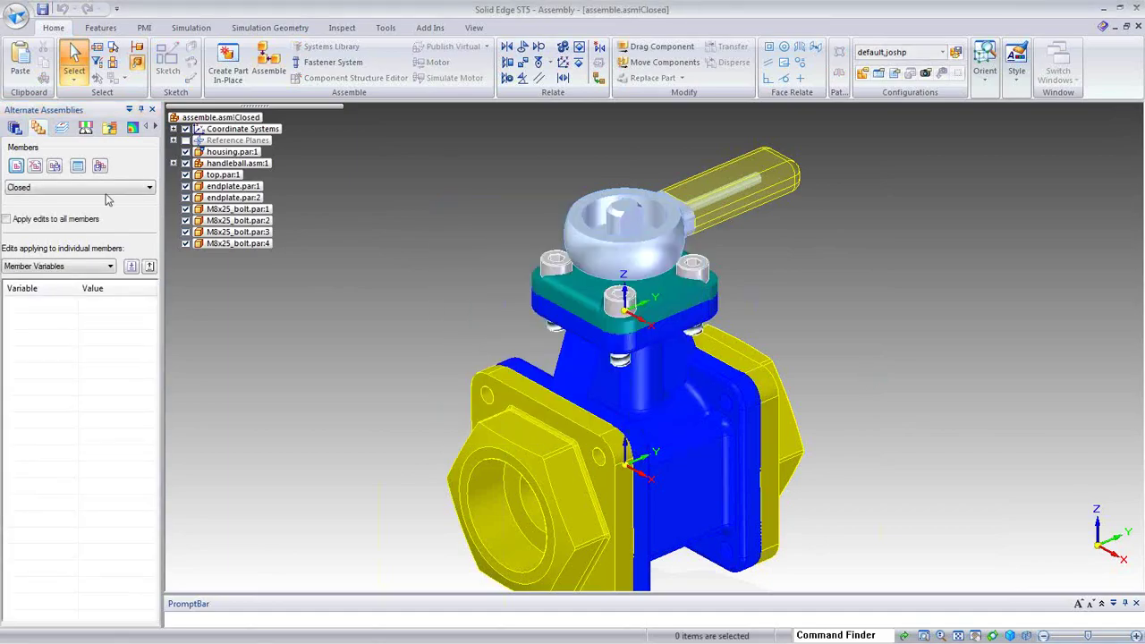
click(55, 188)
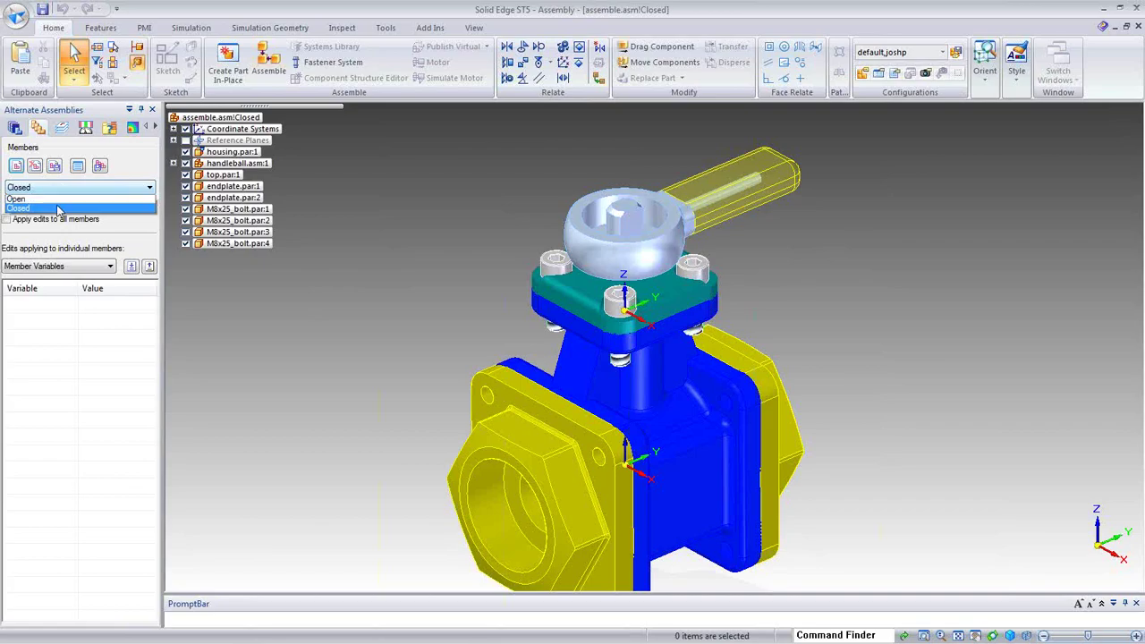
Step: Switch between the Open and Closed members, compare the handle and ball positions, and leave Closed active
click(51, 199)
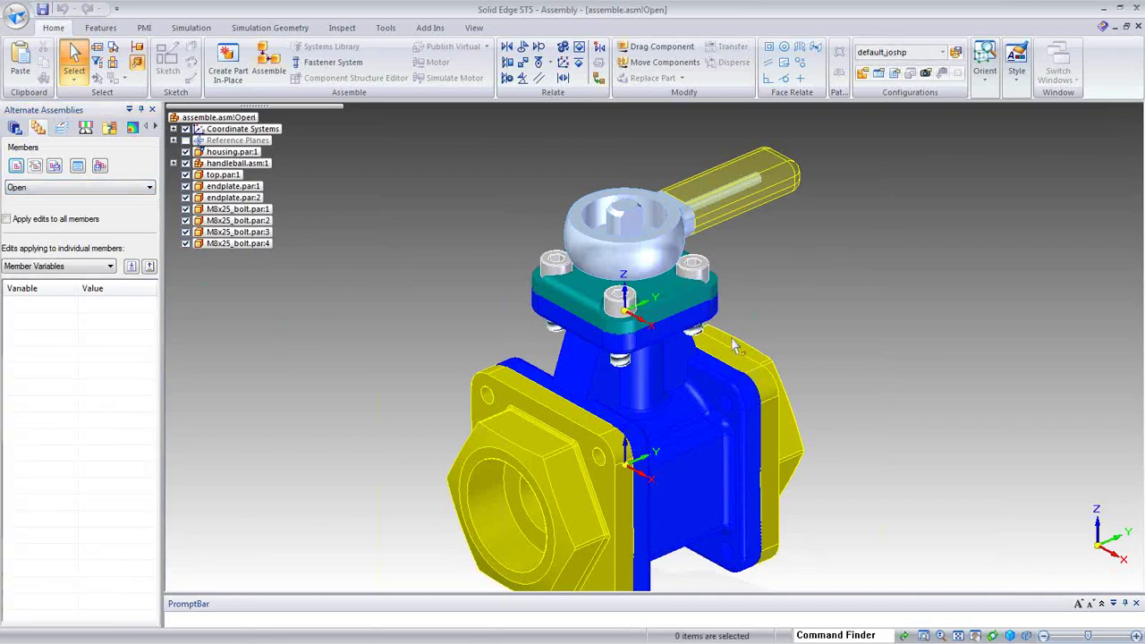
middle_drag(685, 384, 657, 461)
click(150, 187)
click(54, 211)
middle_drag(733, 391, 707, 456)
key(ctrl+i)
click(62, 188)
click(65, 208)
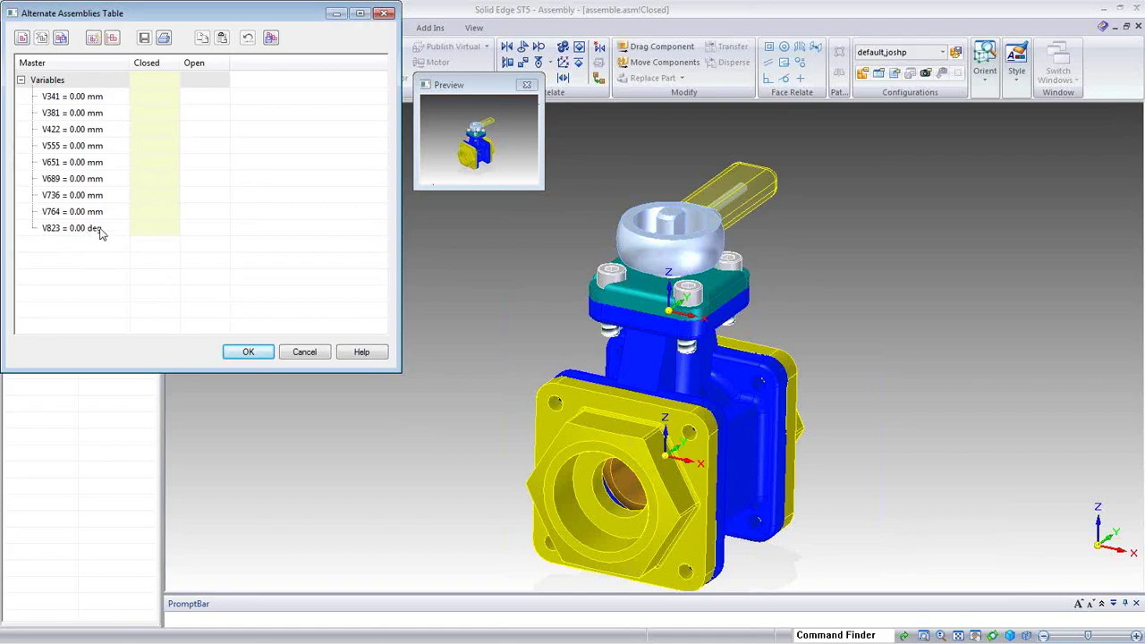
Step: In the Alternate Assemblies Table, set variable V823 to 90 degrees for Closed and 0 degrees for Open, and apply it
click(145, 231)
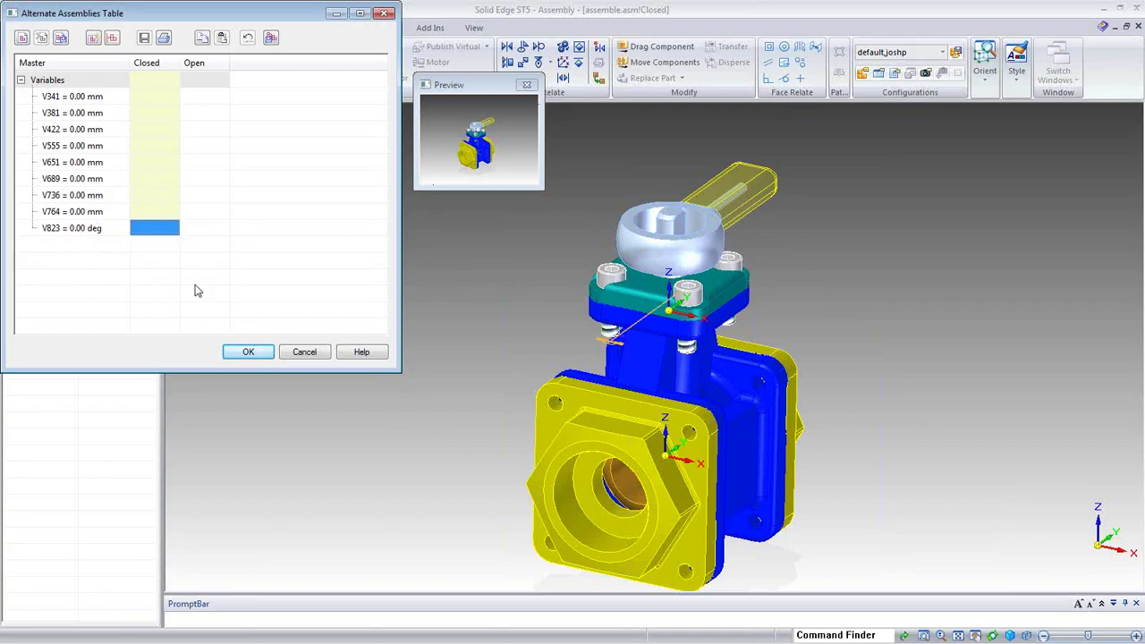
text(90)
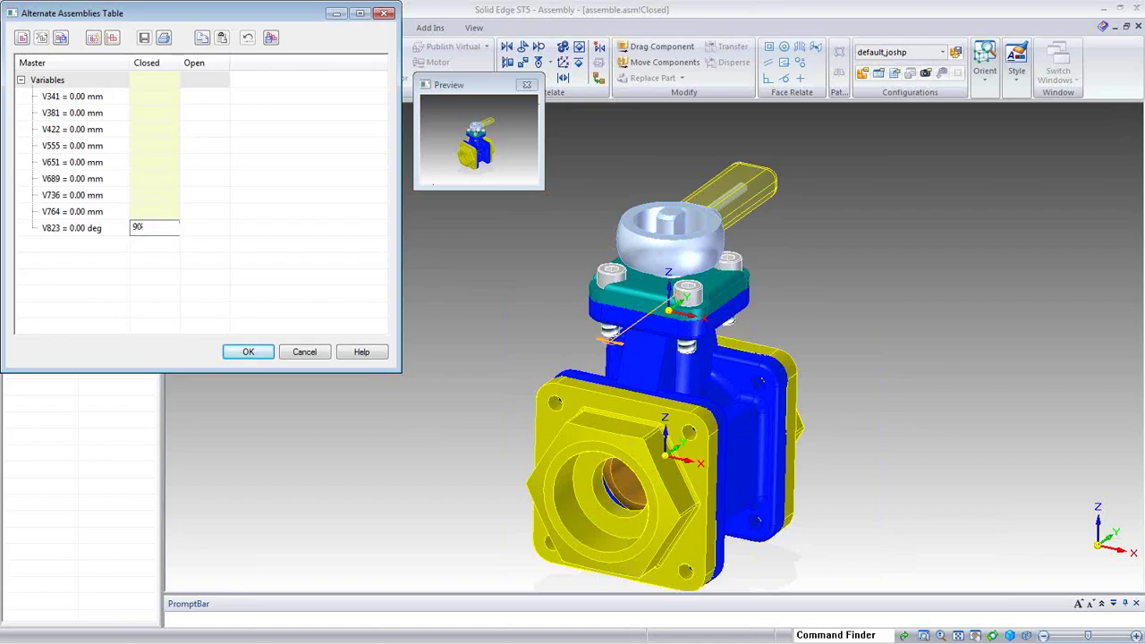
key(Tab)
text(0)
key(Return)
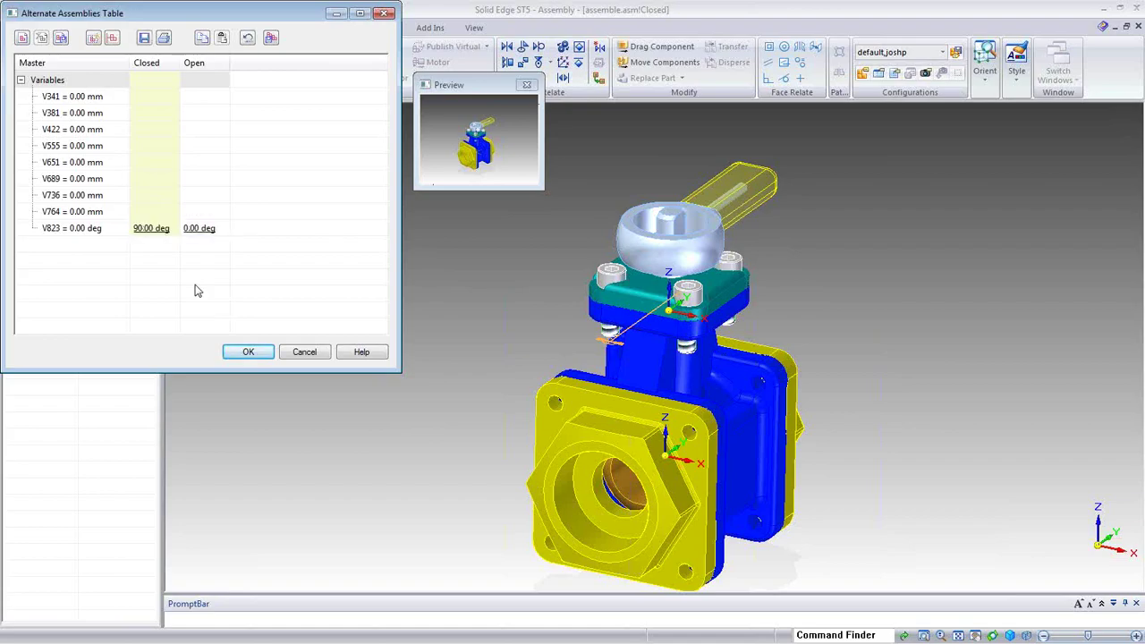
click(252, 356)
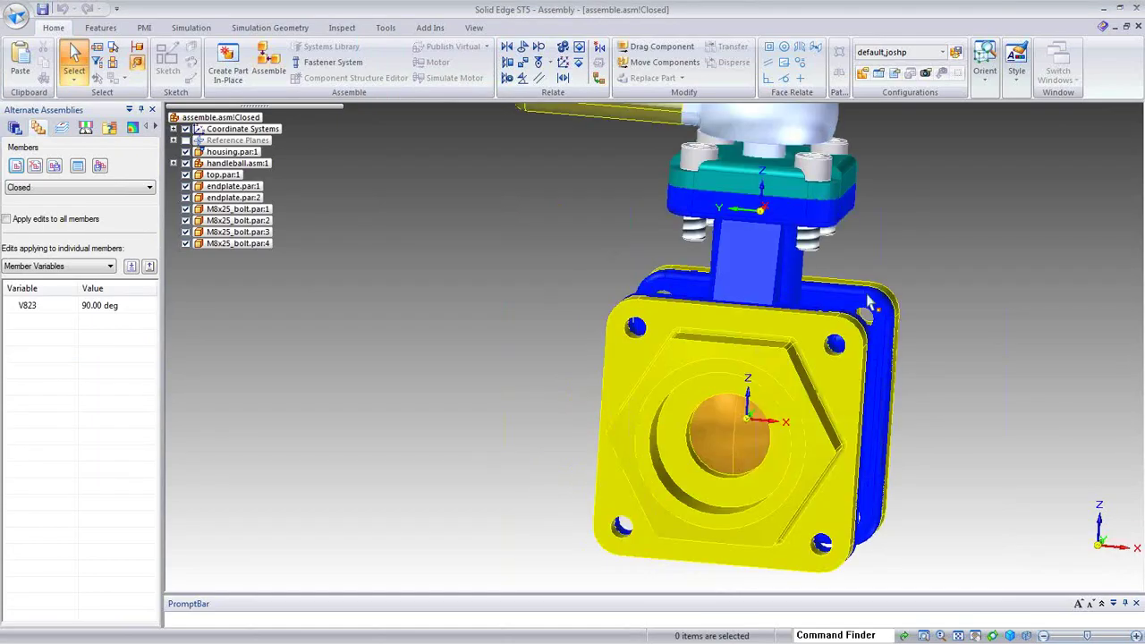
Step: Reopen the Alternate Assemblies Table and add a new member named Closed 2
middle_drag(867, 303, 833, 513)
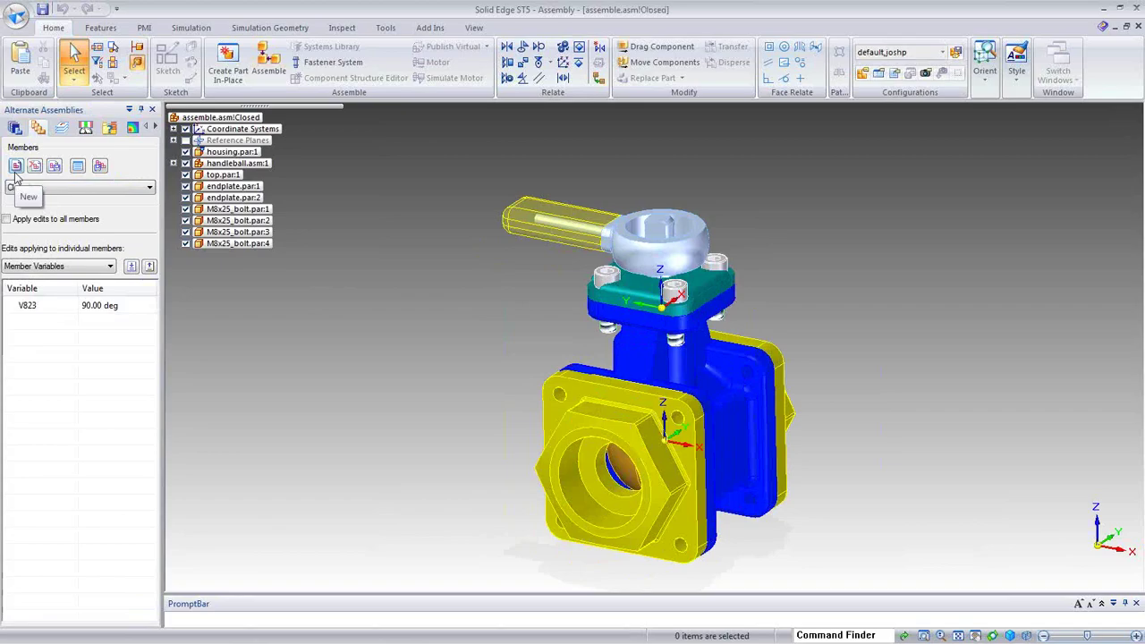
click(79, 166)
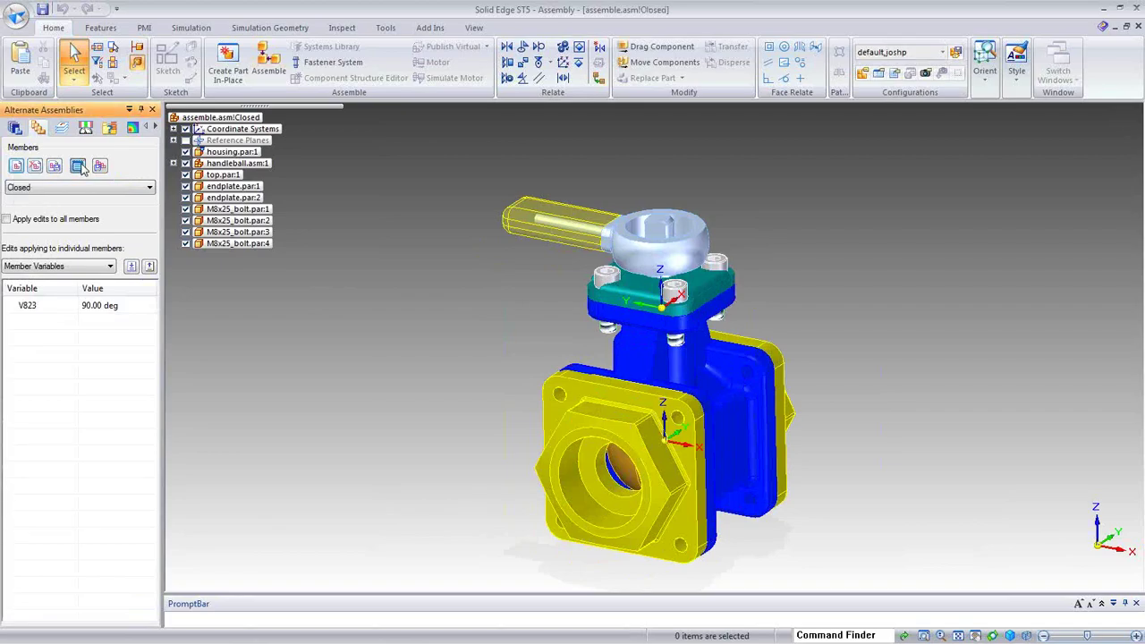
click(23, 38)
text(Closed 2)
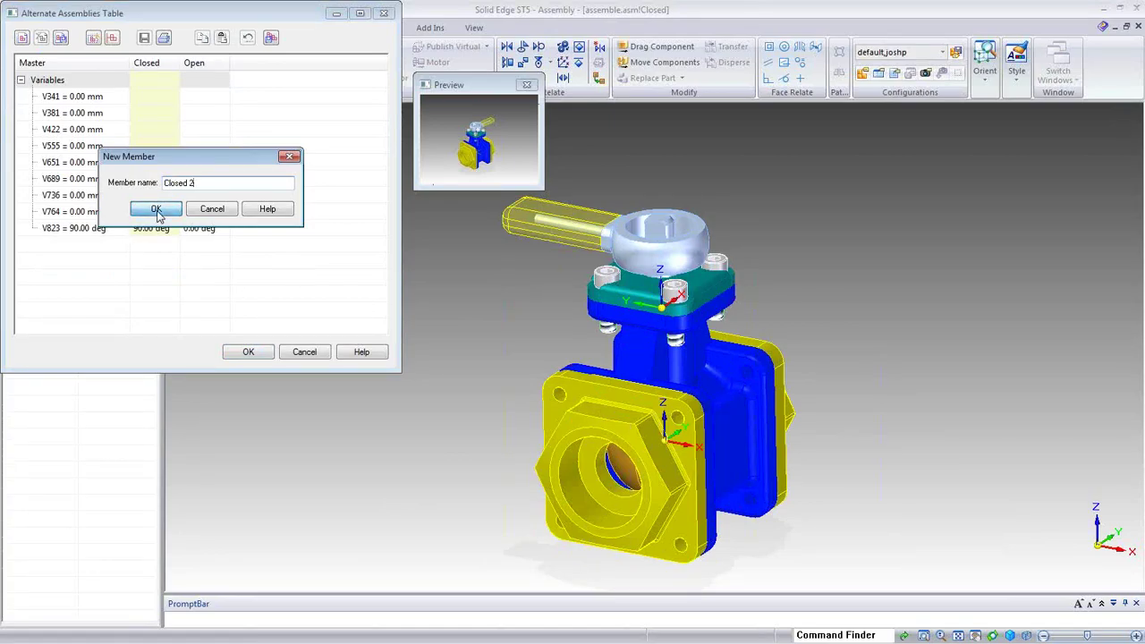
click(156, 209)
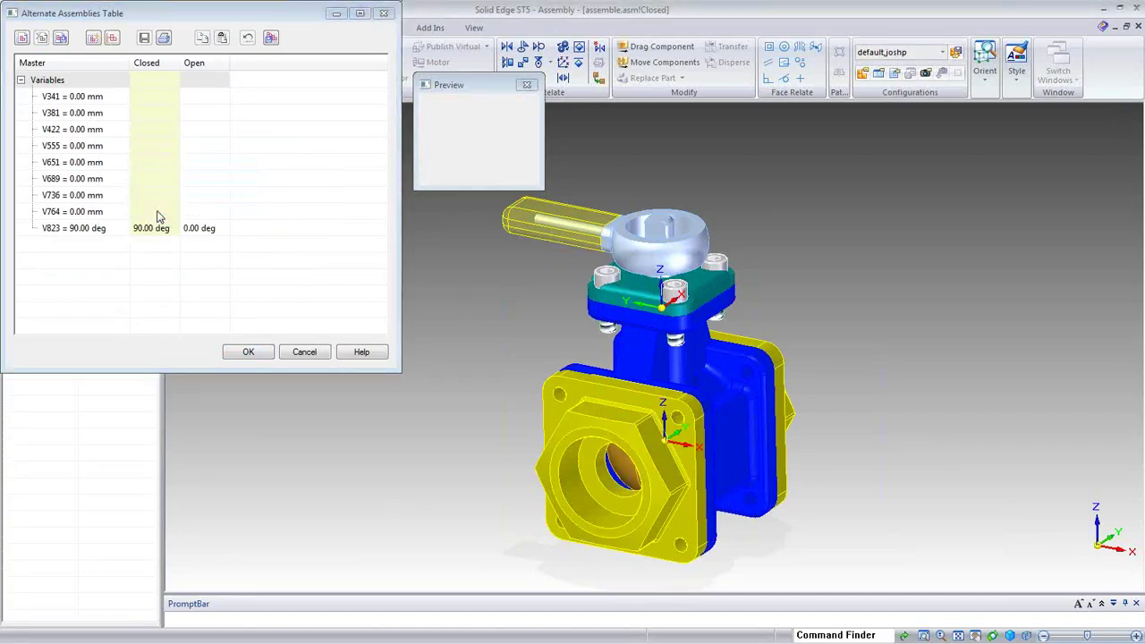
Step: Add two more members to the table, named Partial and Partial 2
click(22, 38)
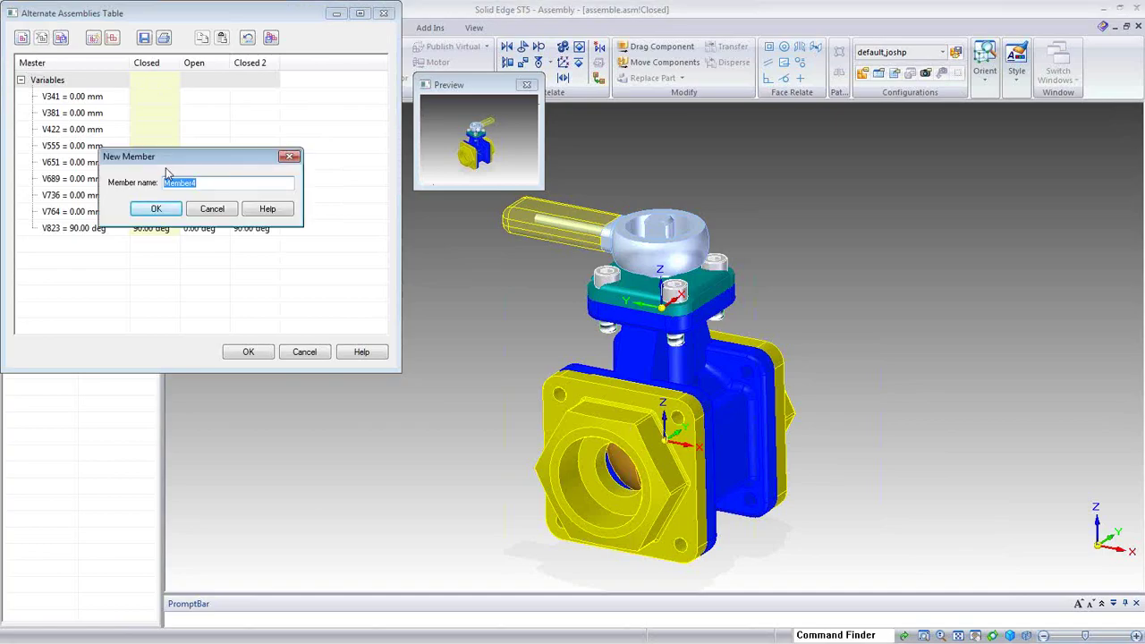
text(Pa)
click(157, 209)
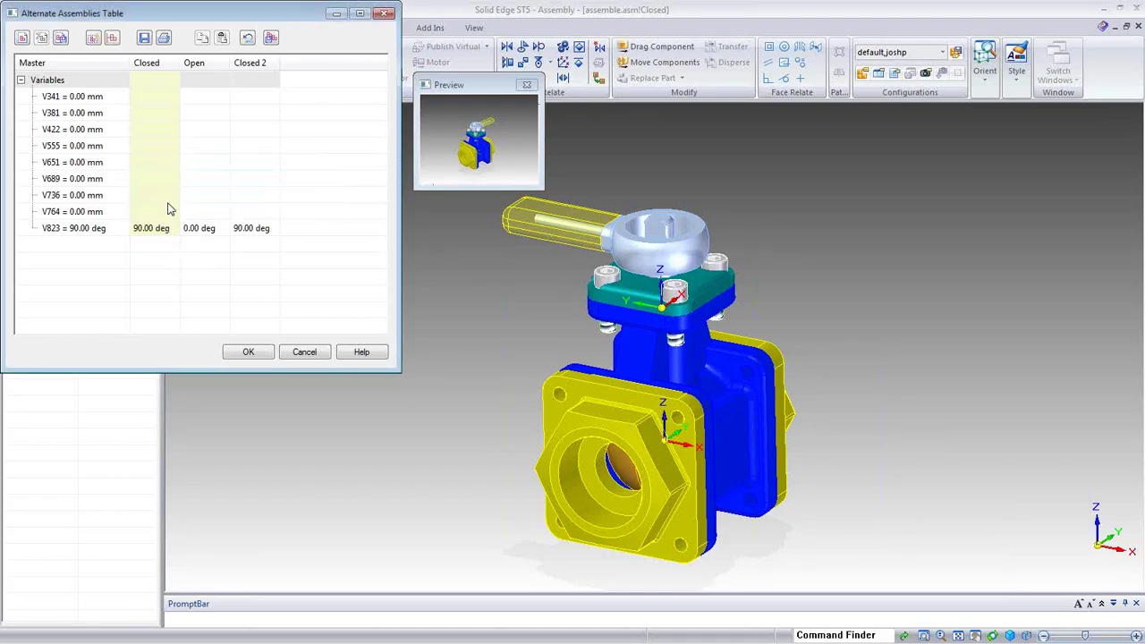
click(22, 37)
text(Partial 2)
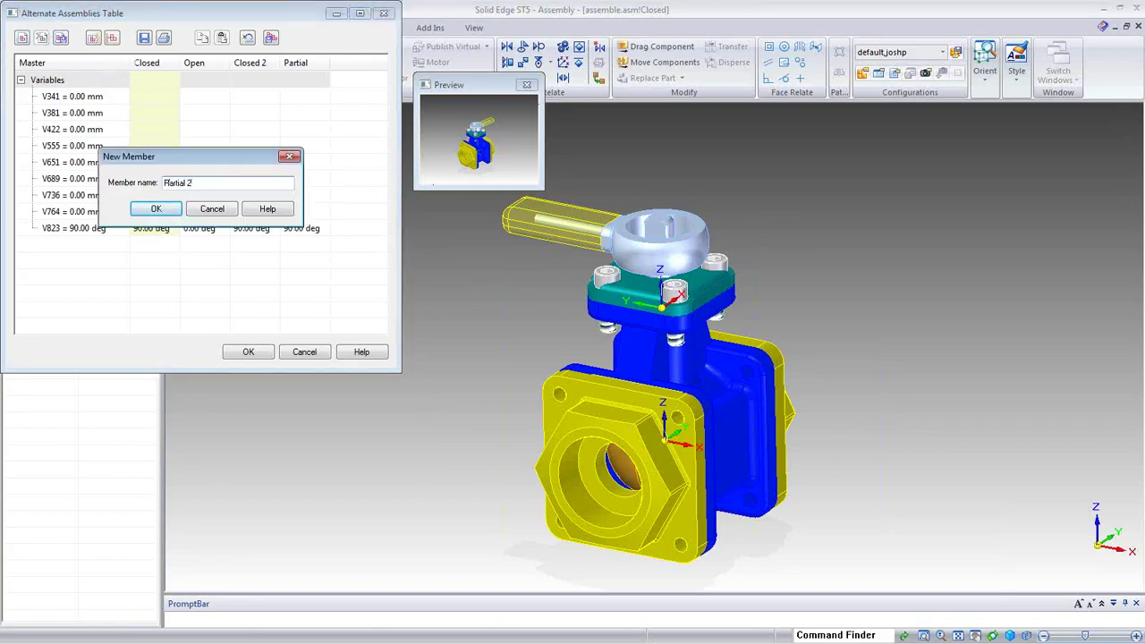
click(157, 209)
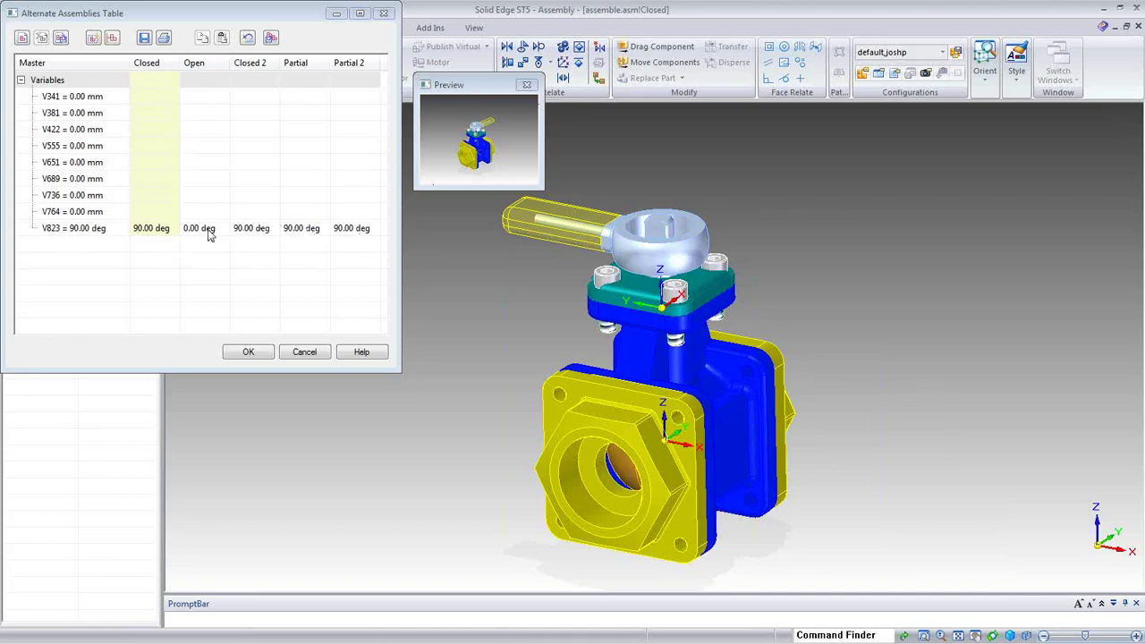
Step: Set V823 to -90 degrees for Closed 2, 45 degrees for Partial and -45 degrees for Partial 2, and apply the table
click(255, 230)
text(-90)
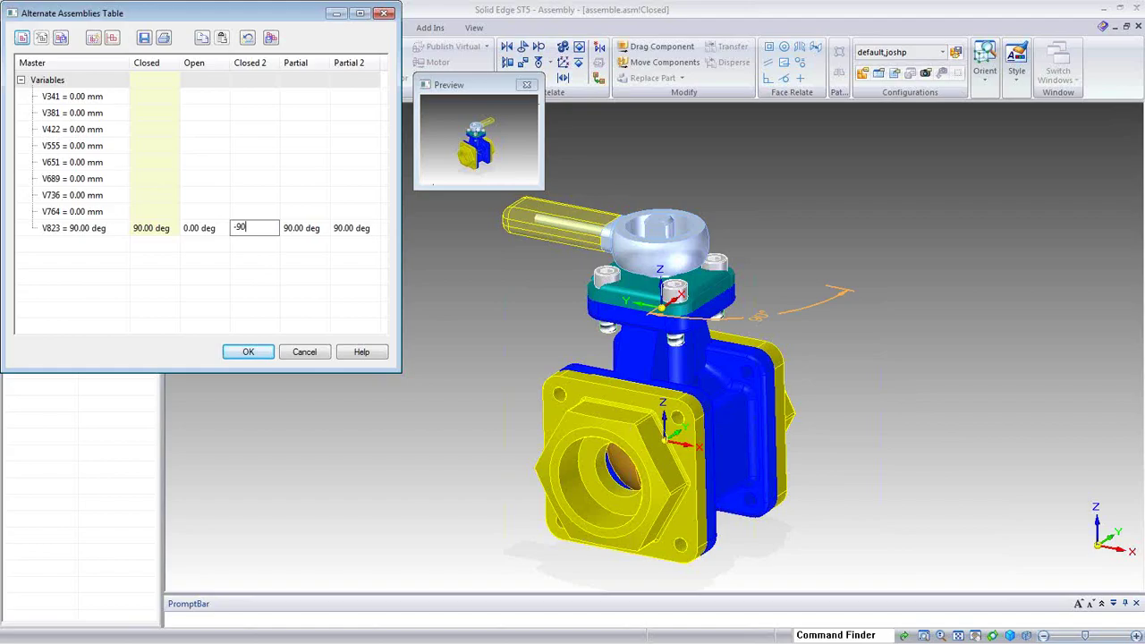
key(Tab)
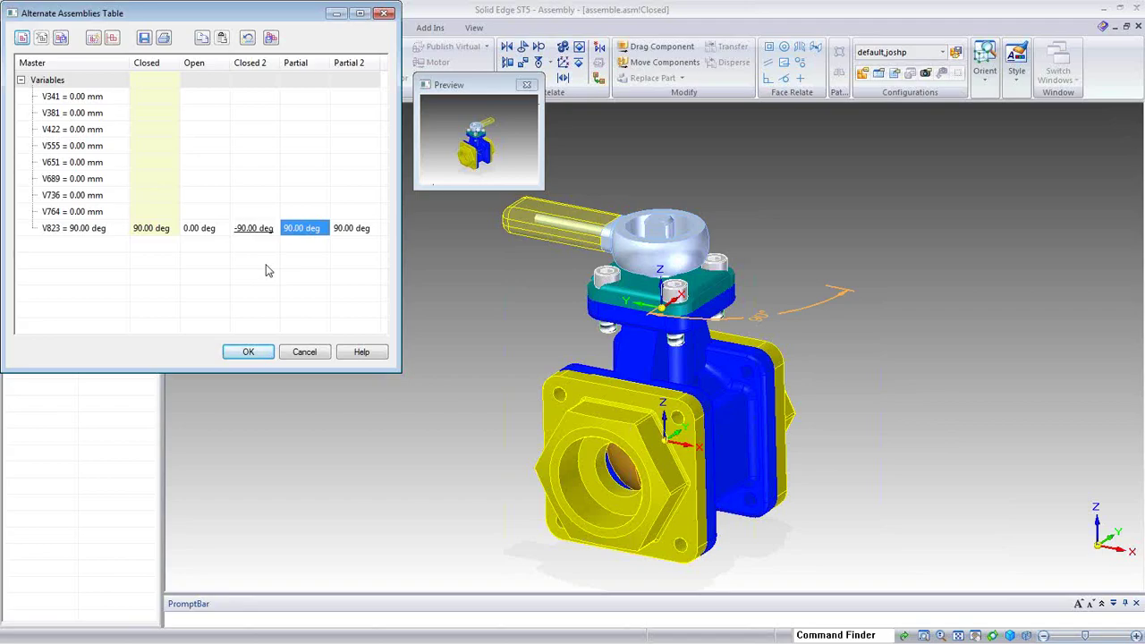
text(45)
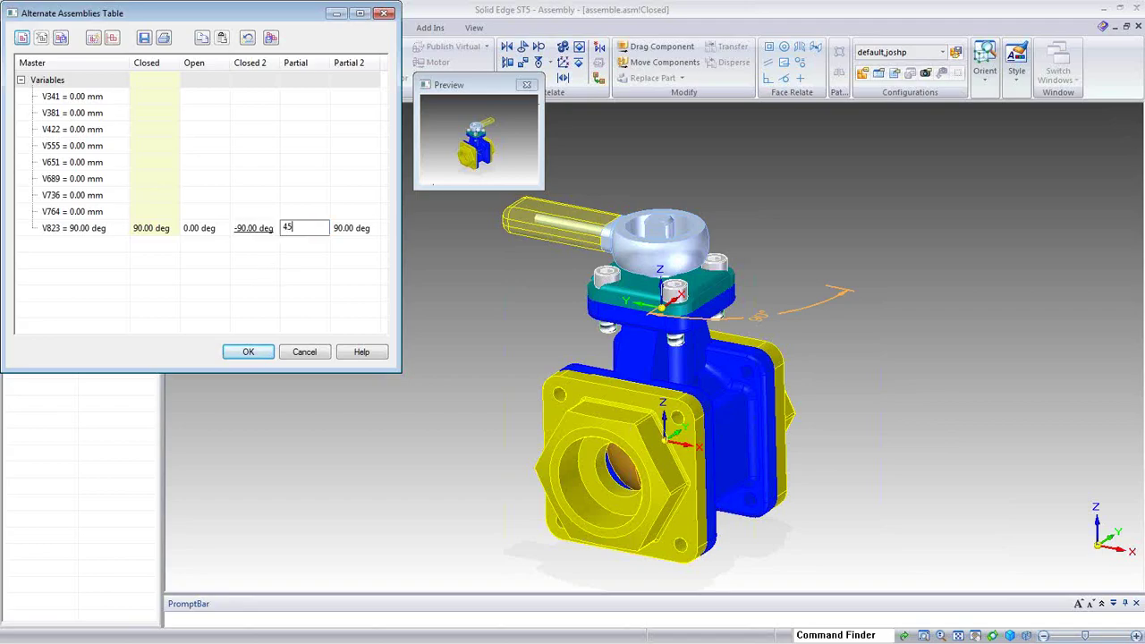
key(Tab)
text(-45)
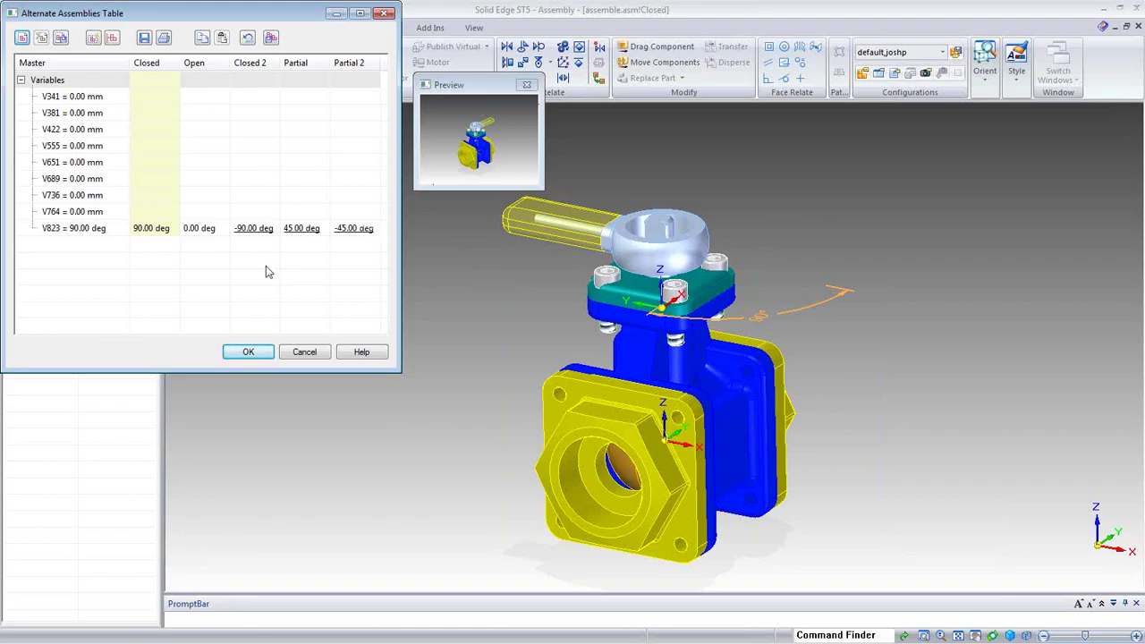
click(255, 351)
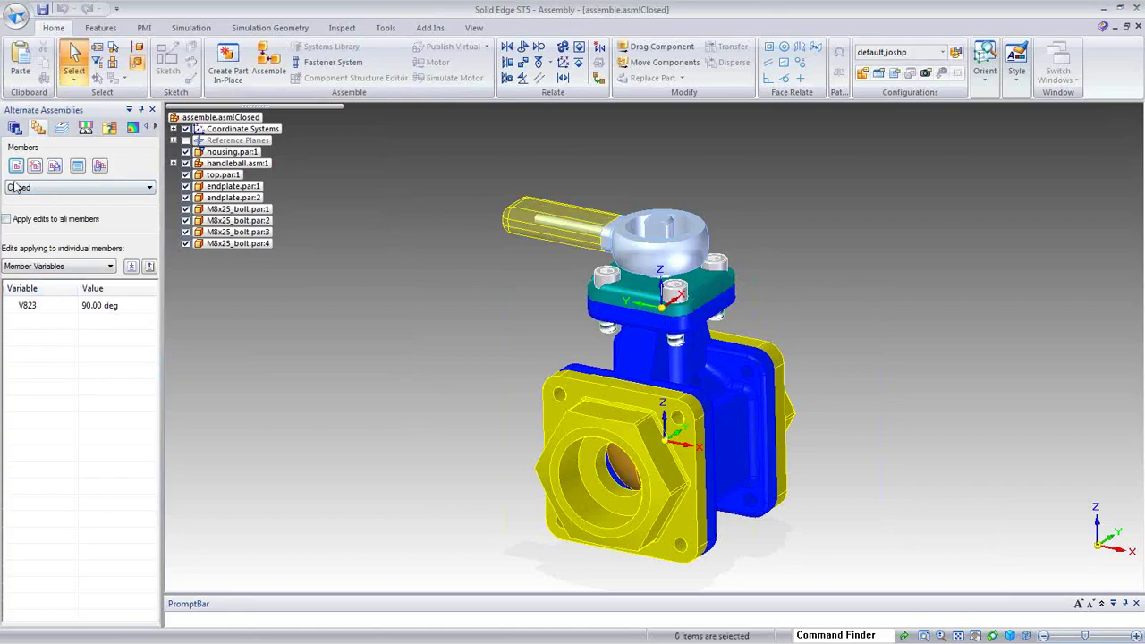
Step: Activate the Open, Closed and Closed 2 members in turn to check the handle position of each
click(95, 189)
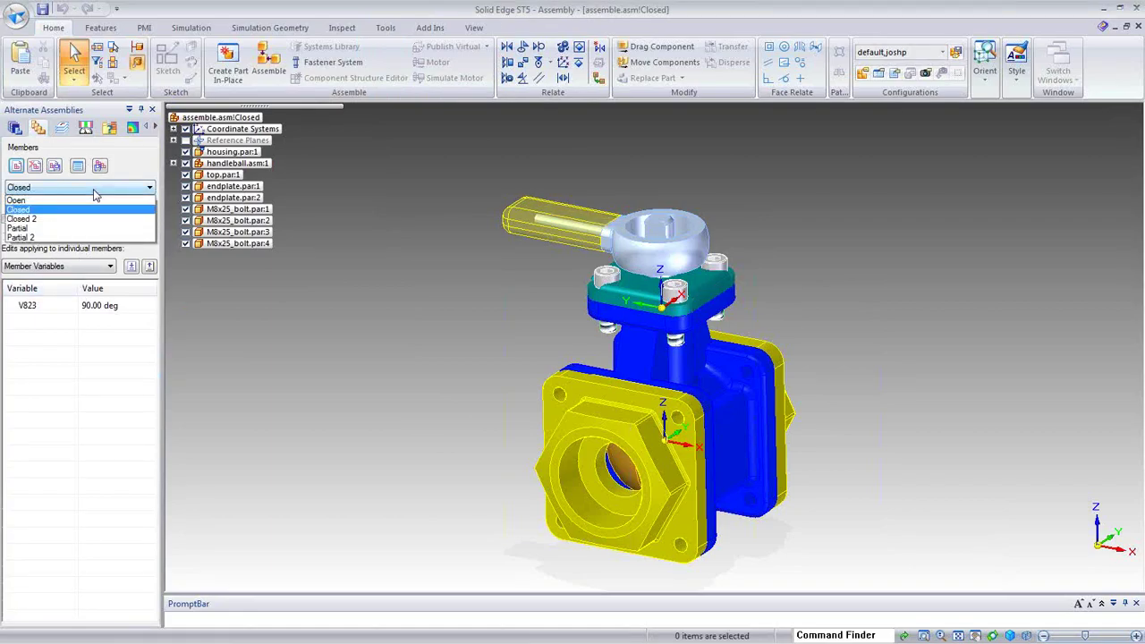
click(17, 199)
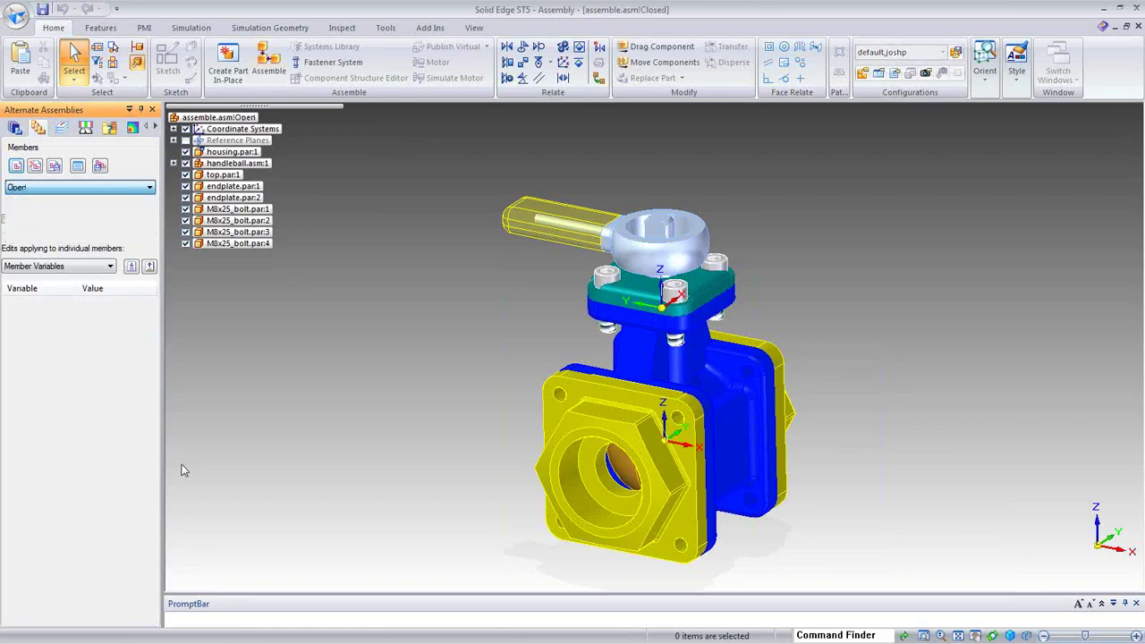
click(101, 190)
click(84, 211)
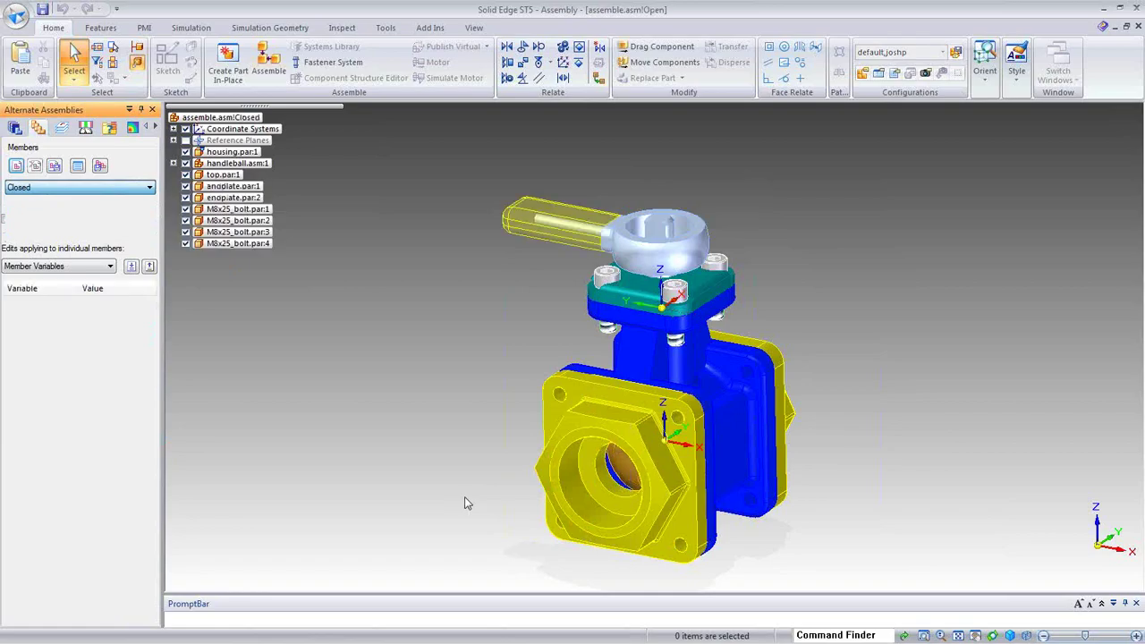
click(77, 188)
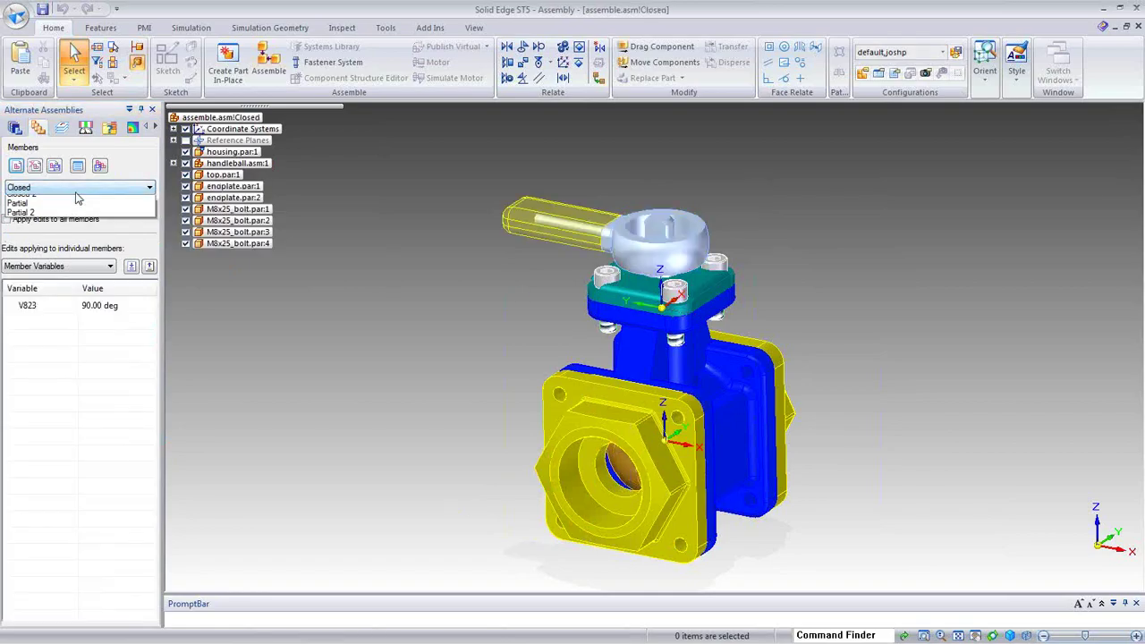
click(71, 220)
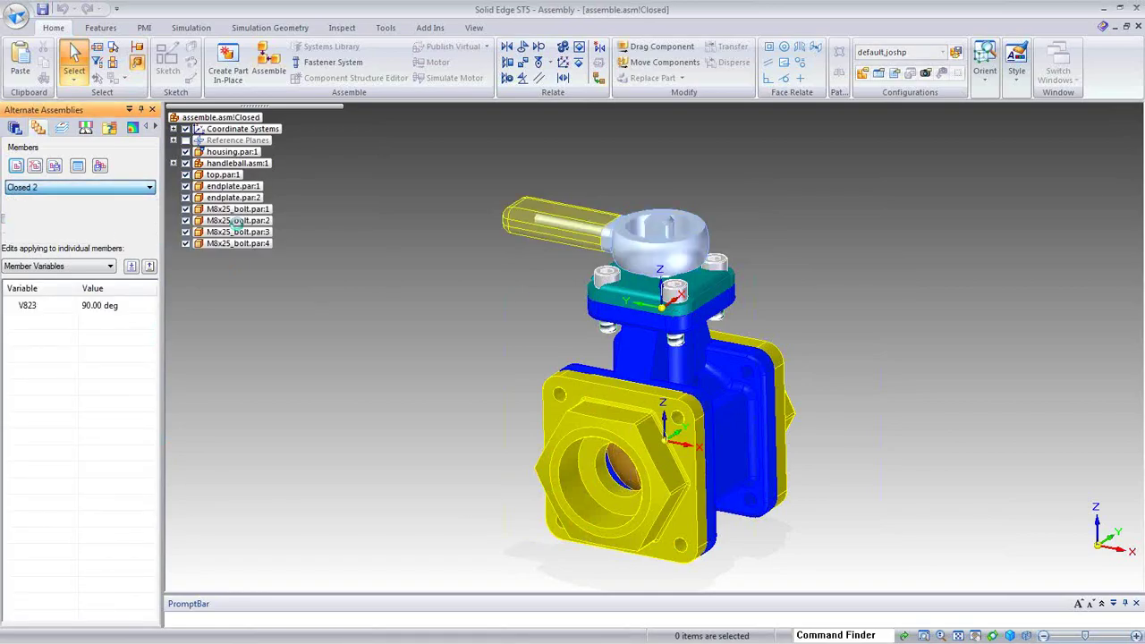
Step: Activate Partial and Partial 2 in turn, checking the handle and the ball opening from the front and in isometric view
click(41, 189)
click(40, 230)
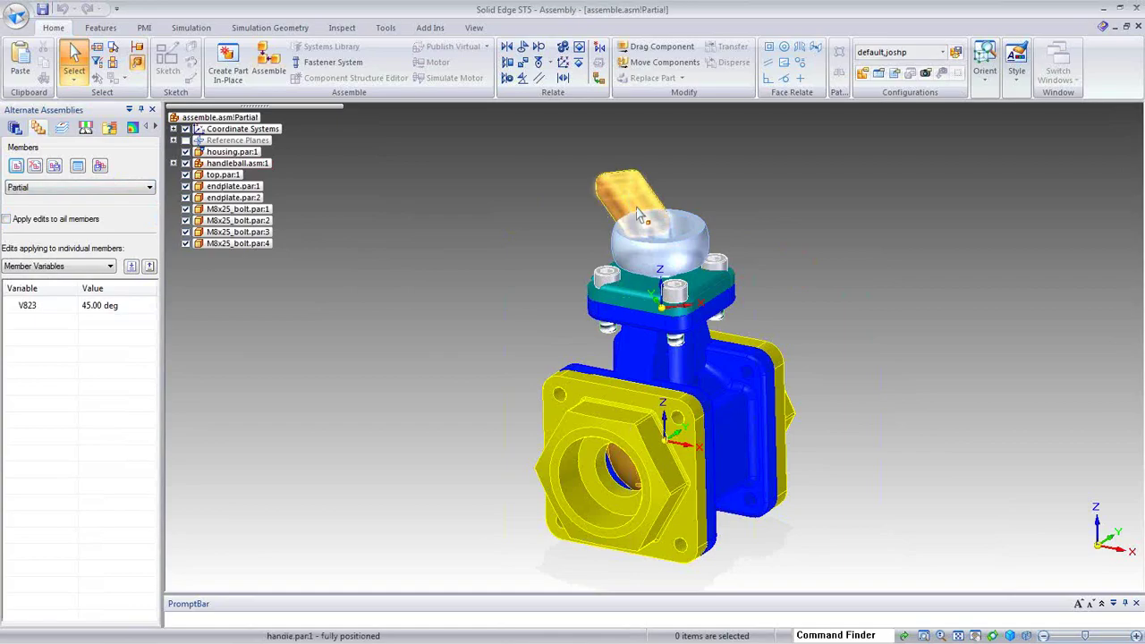
key(ctrl+f)
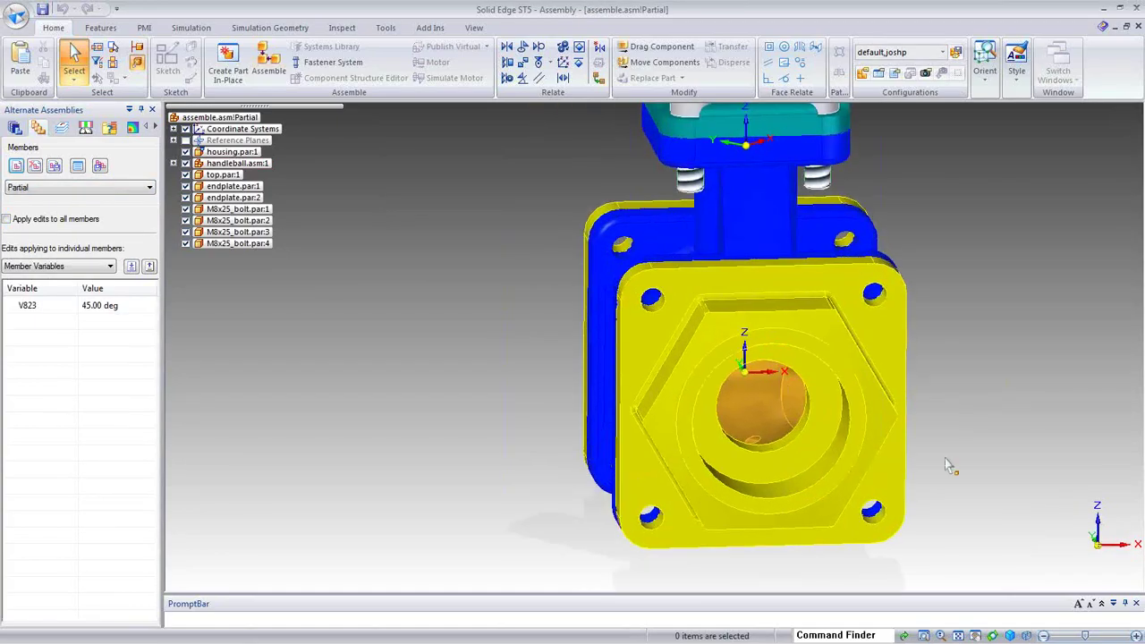
key(ctrl+i)
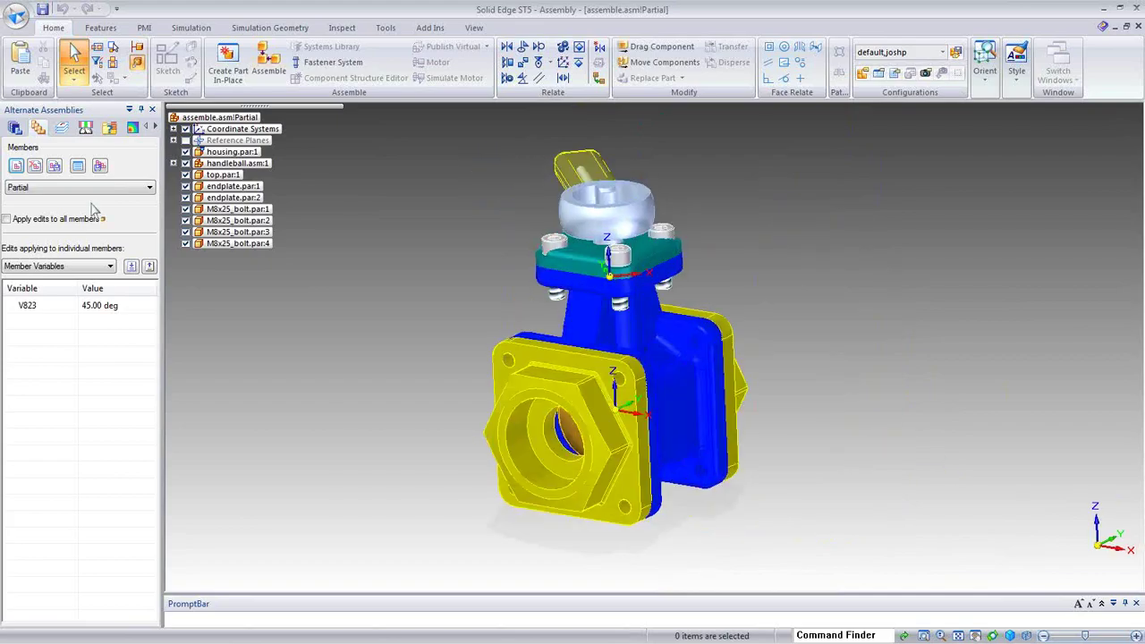
click(53, 187)
click(48, 238)
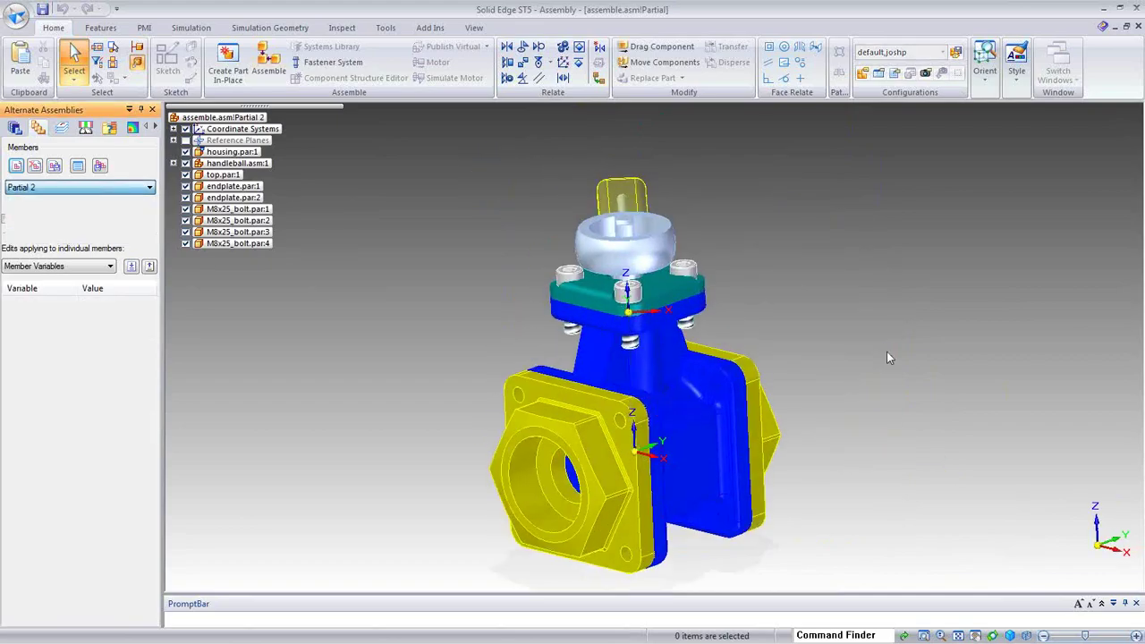
key(ctrl+f)
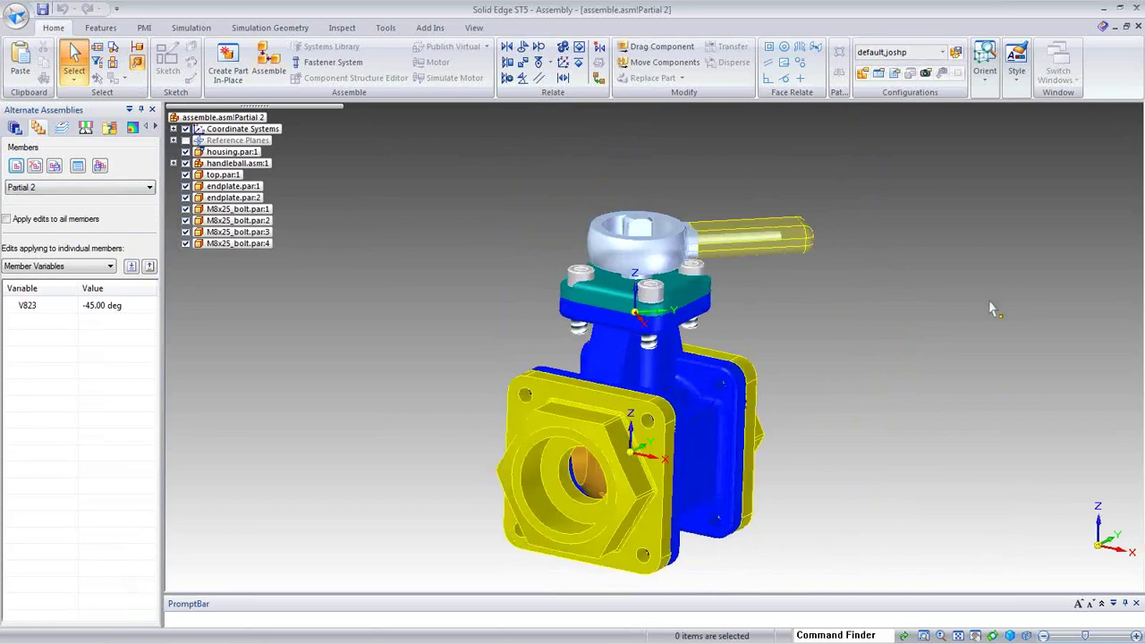
key(ctrl+i)
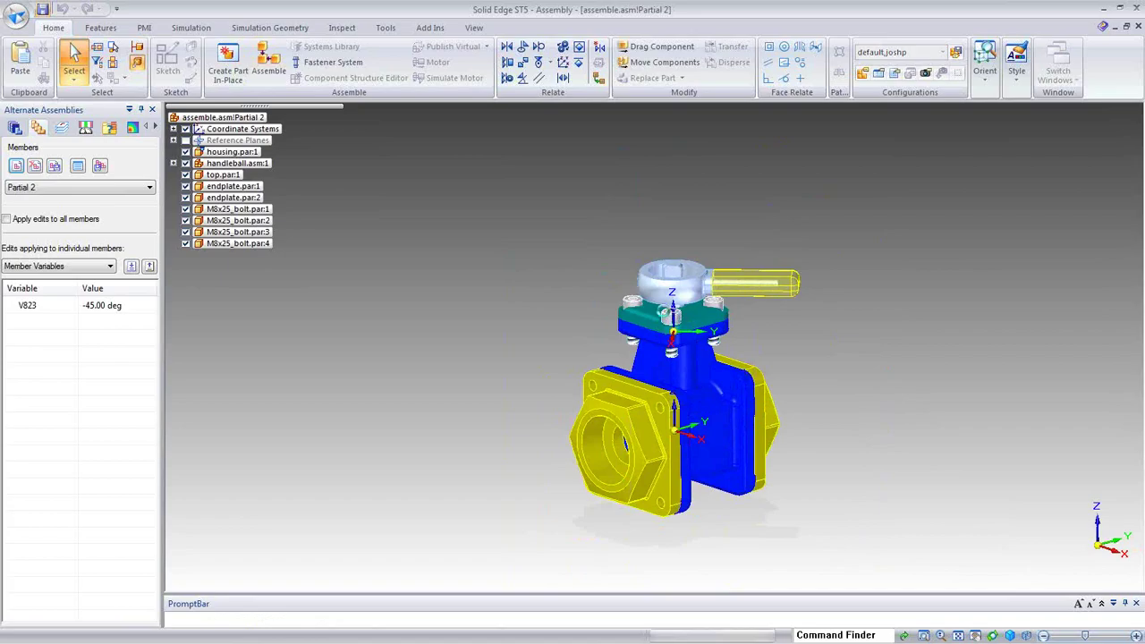
Step: Create a new drawing from the current assembly with the Ansi Draft.dft template and the Drawing View Creation Wizard enabled
click(20, 18)
click(19, 14)
mouse_move(45, 43)
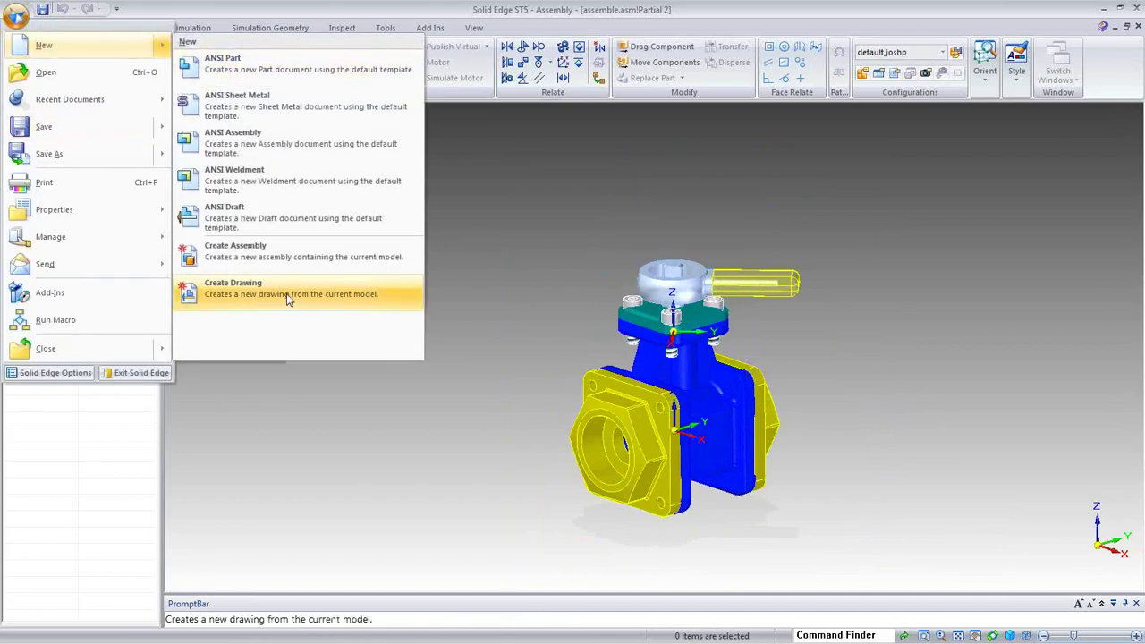
click(268, 222)
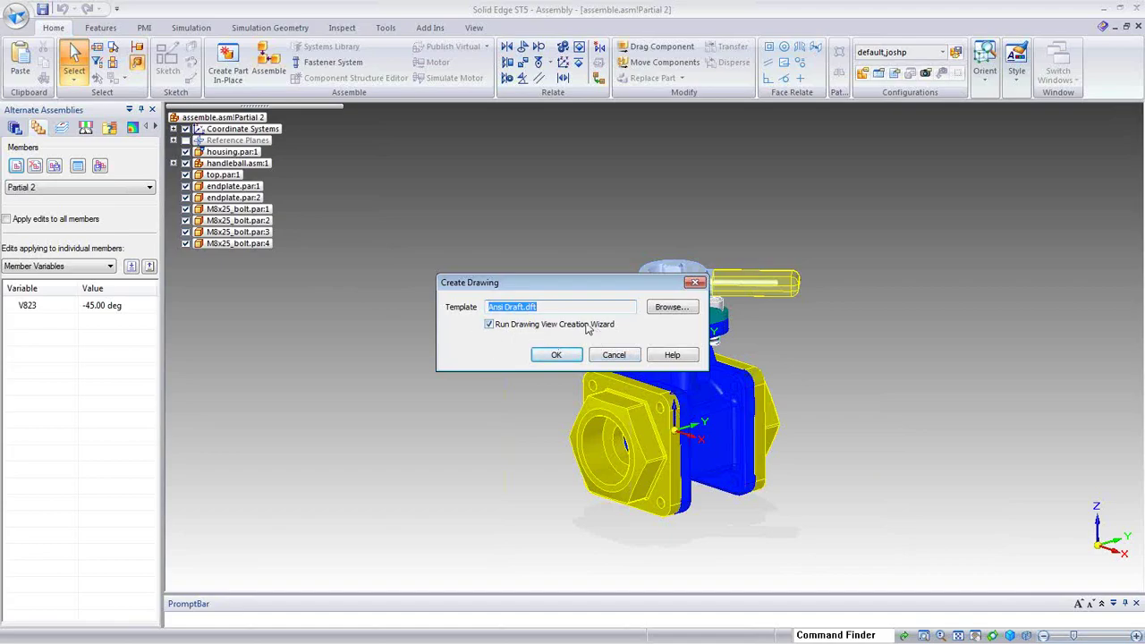
click(557, 356)
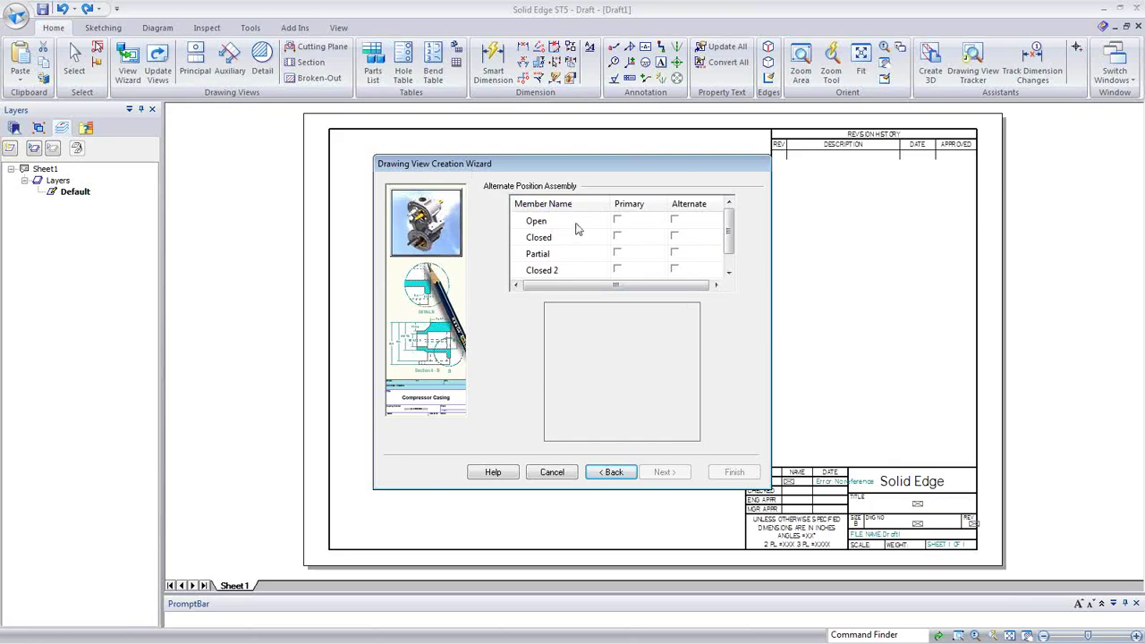
mouse_move(728, 236)
mouse_down()
mouse_move(731, 254)
mouse_move(734, 245)
mouse_up()
click(617, 221)
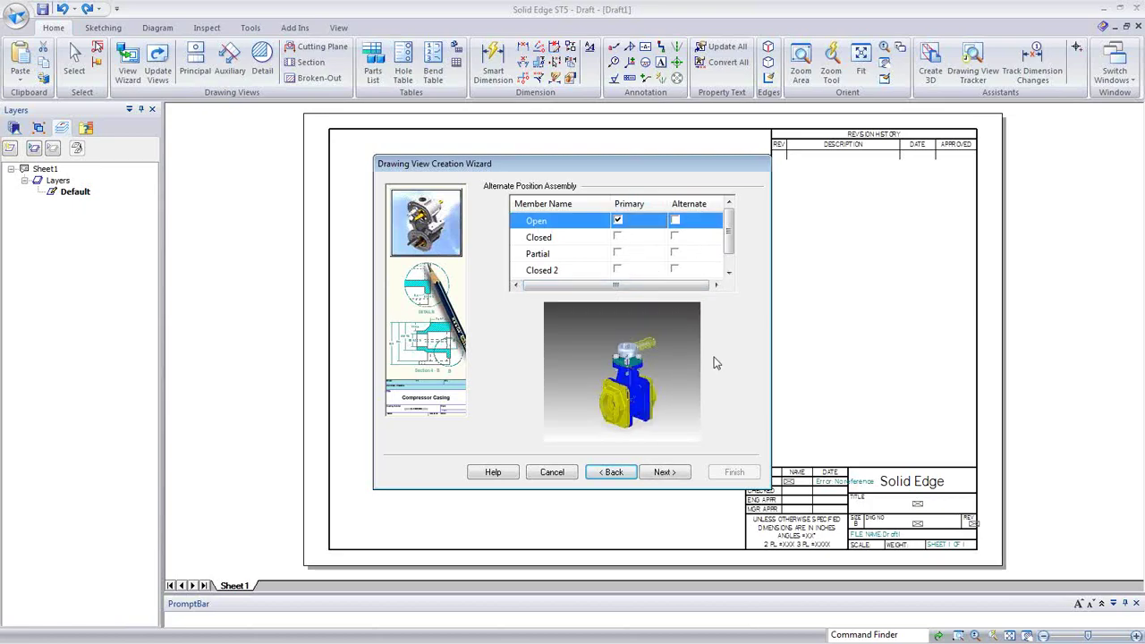
click(674, 269)
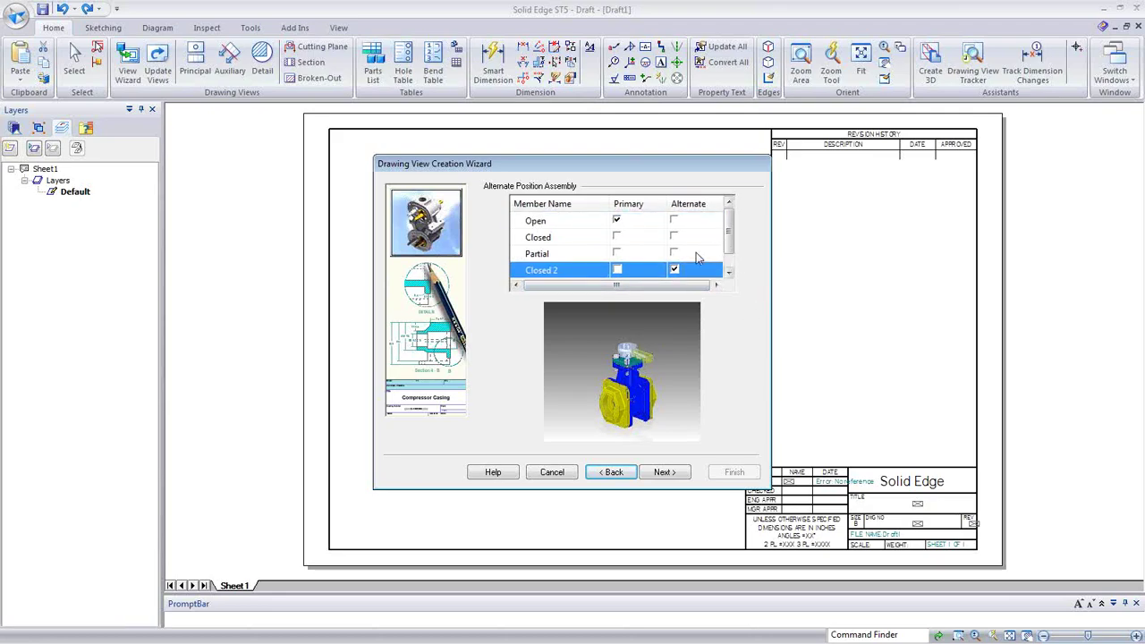
click(674, 236)
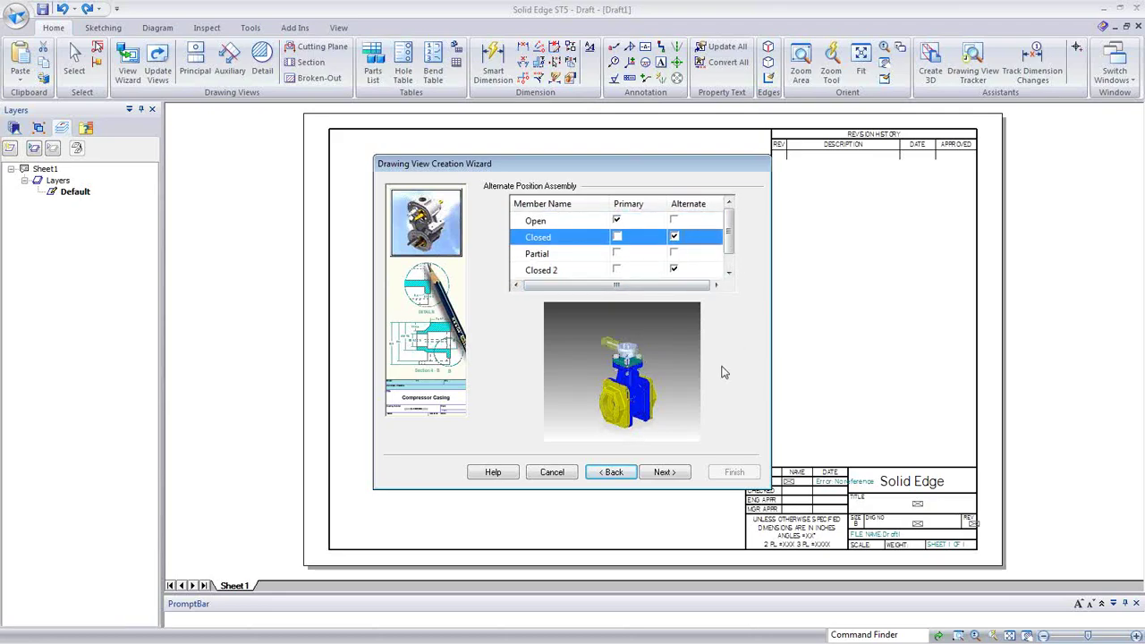
click(667, 474)
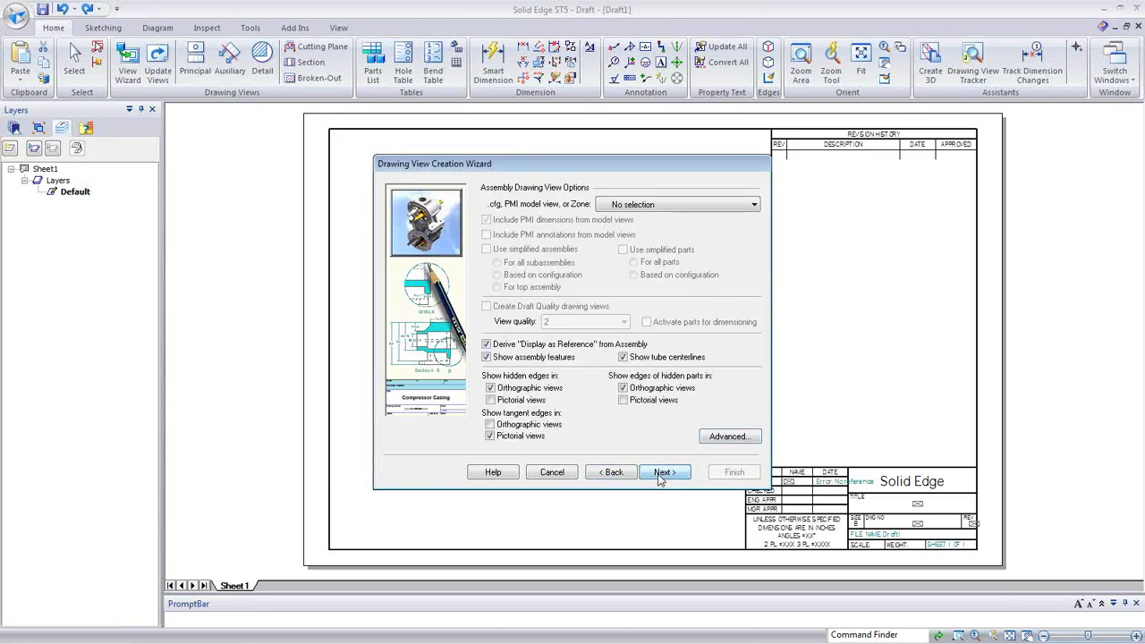
click(662, 474)
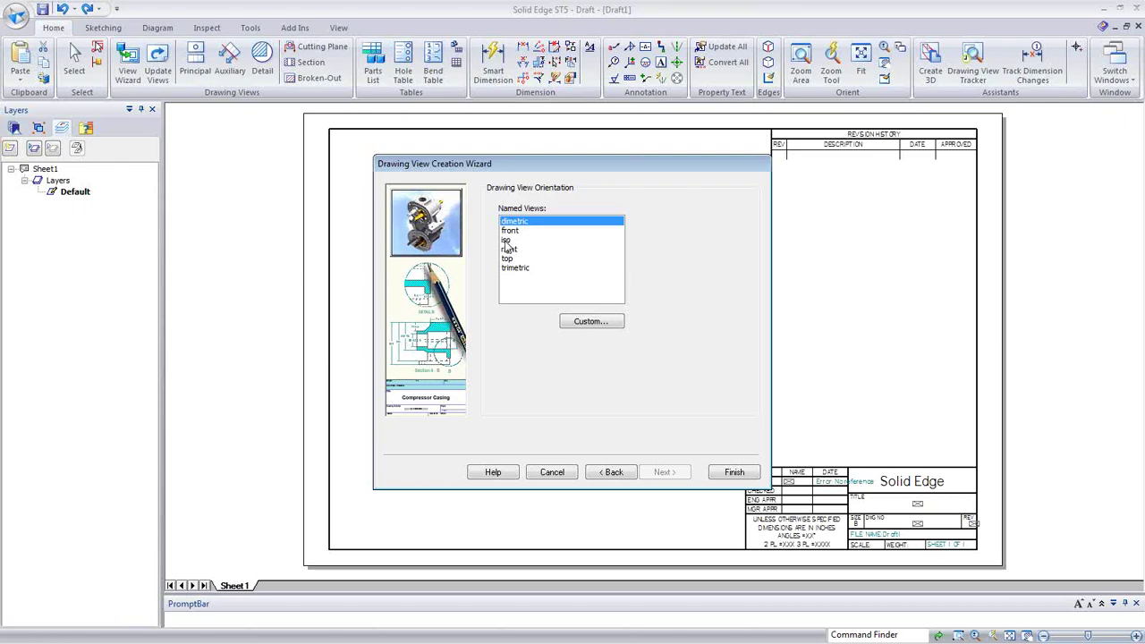
click(588, 322)
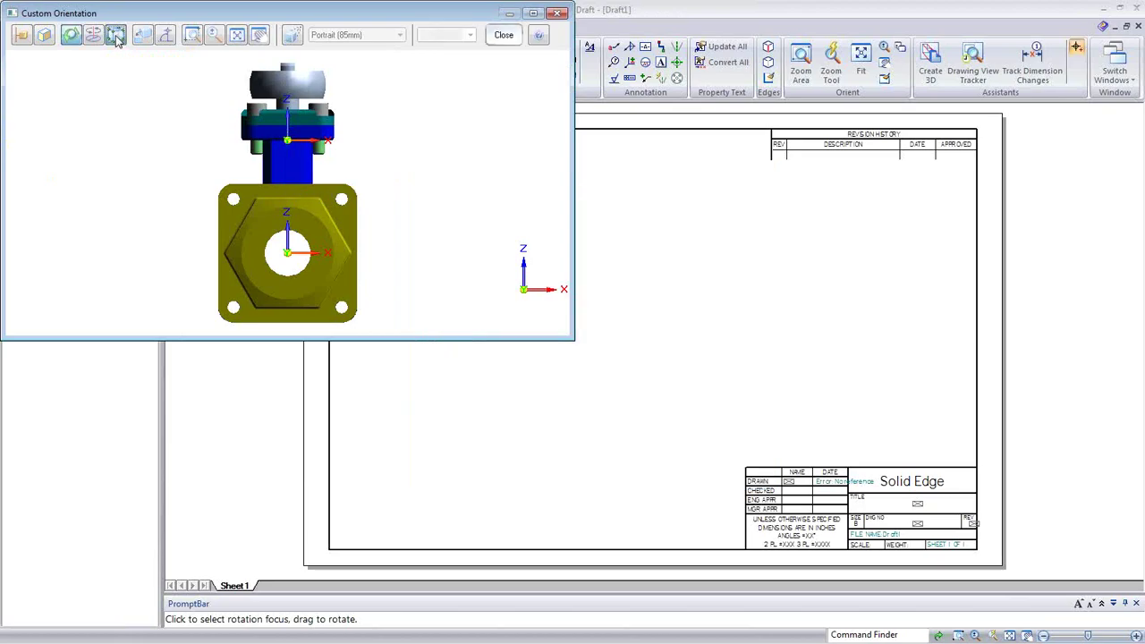
click(115, 35)
click(519, 346)
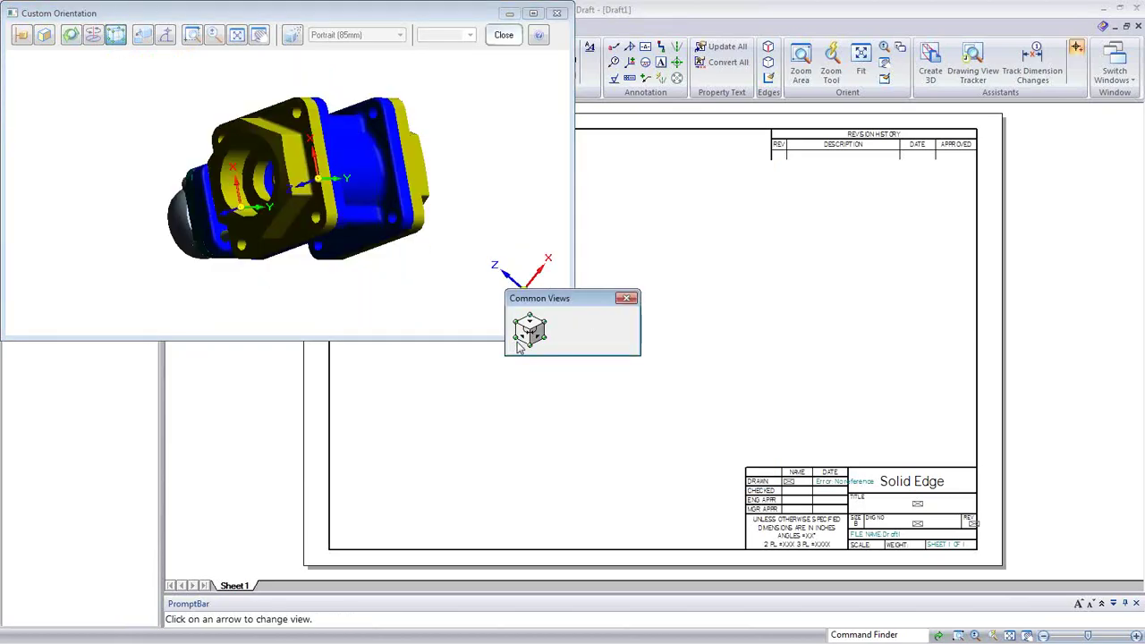
click(519, 347)
click(548, 333)
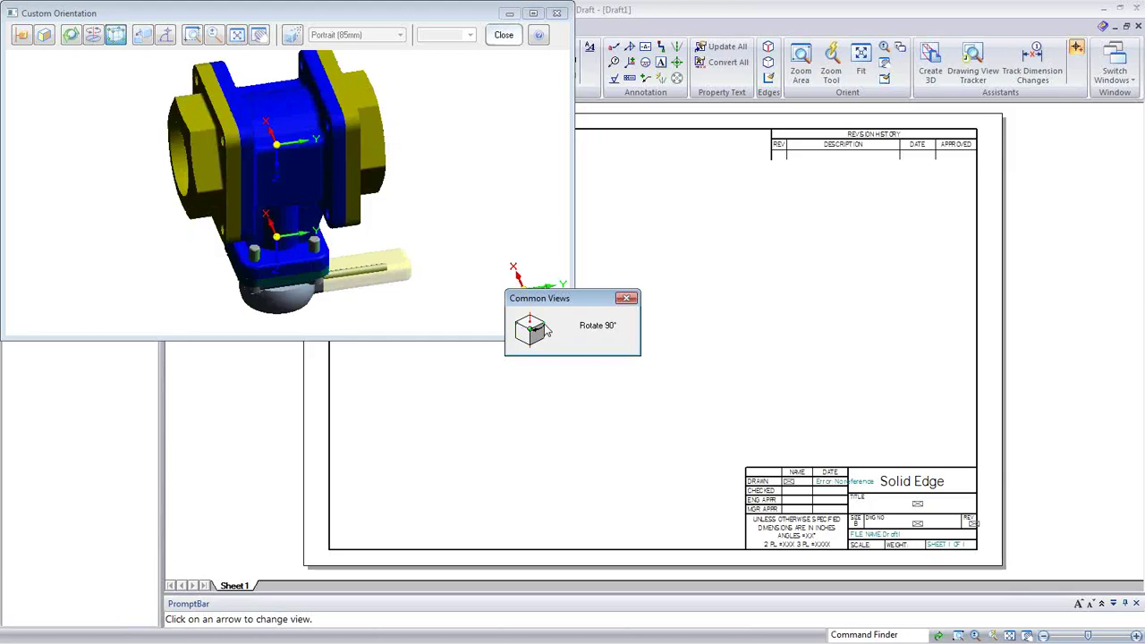
click(624, 300)
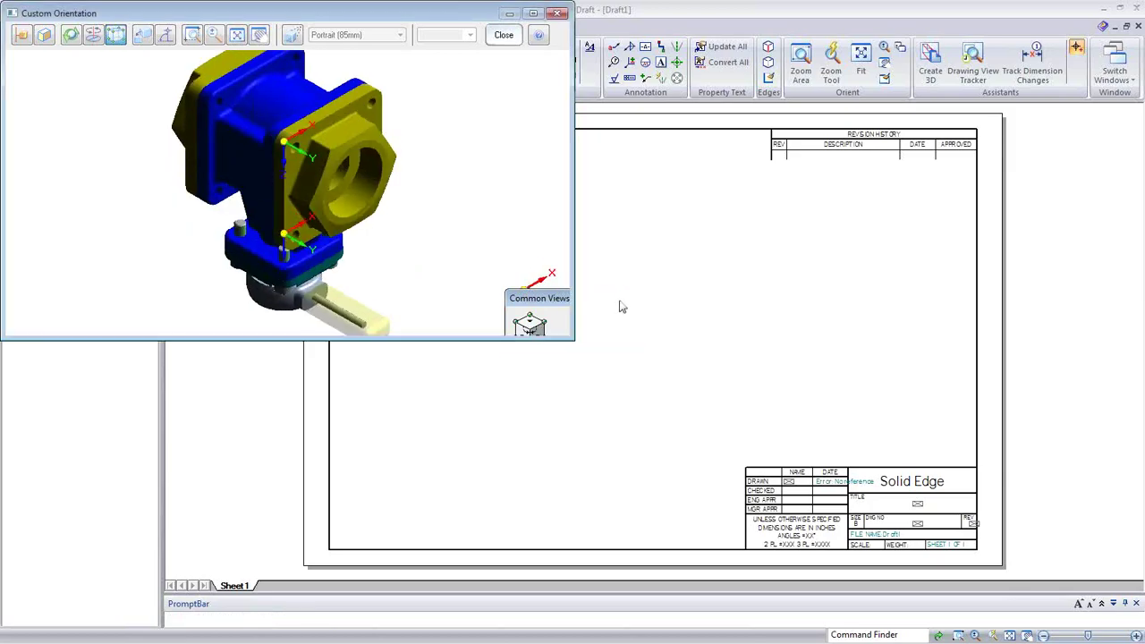
click(494, 40)
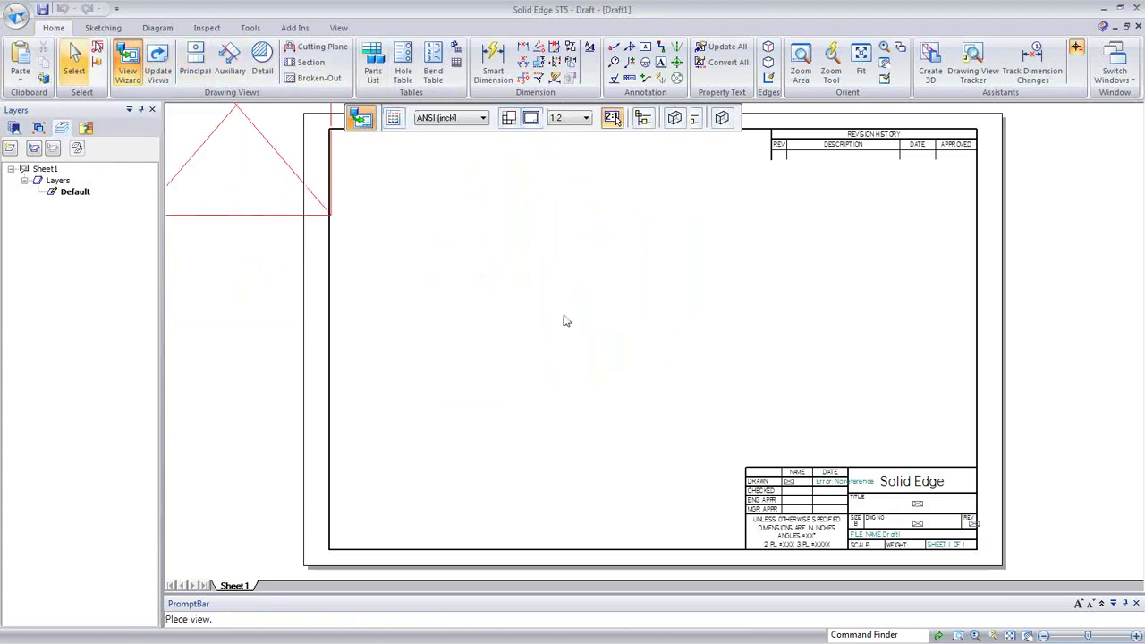
key(Escape)
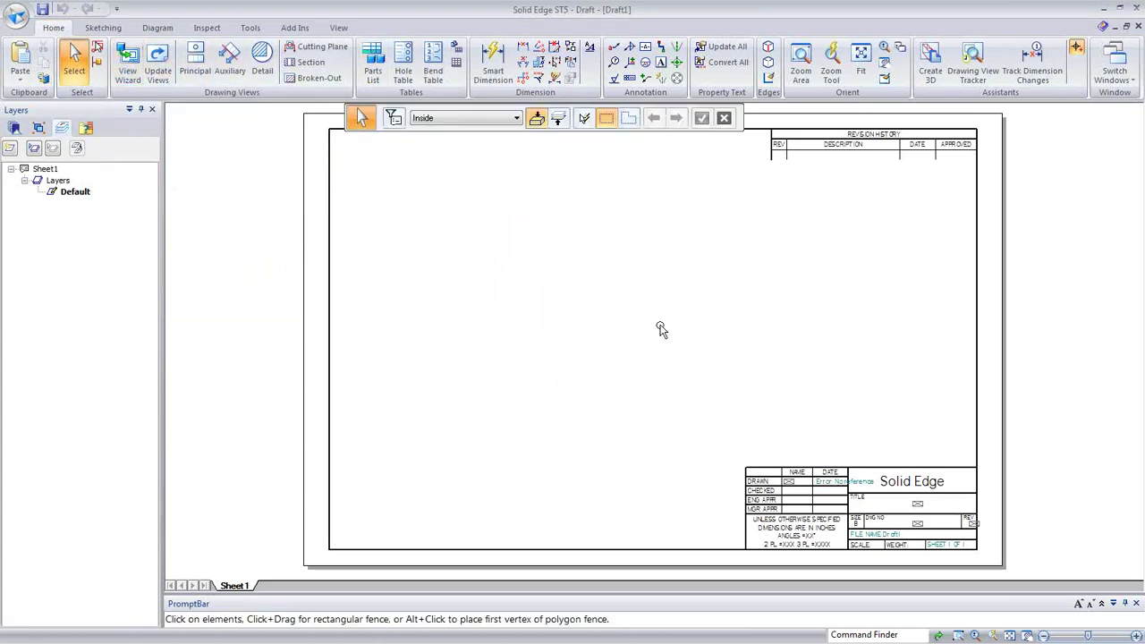
Step: Start a drawing view of assemble.asm with Open as the primary member and Closed and Closed 2 as alternates
click(130, 72)
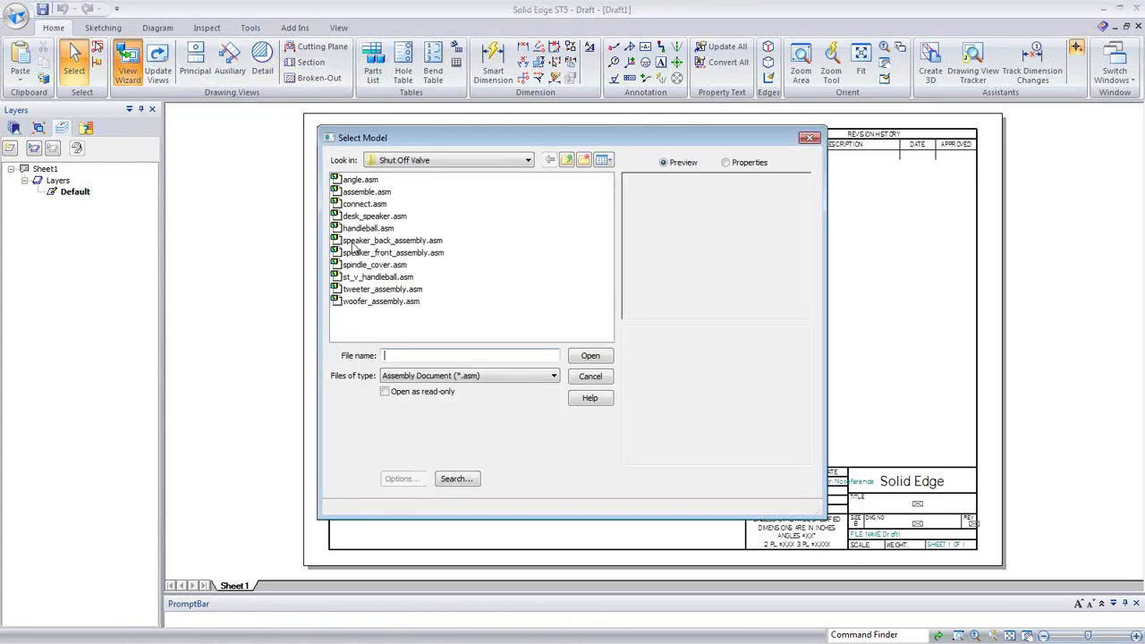
click(367, 191)
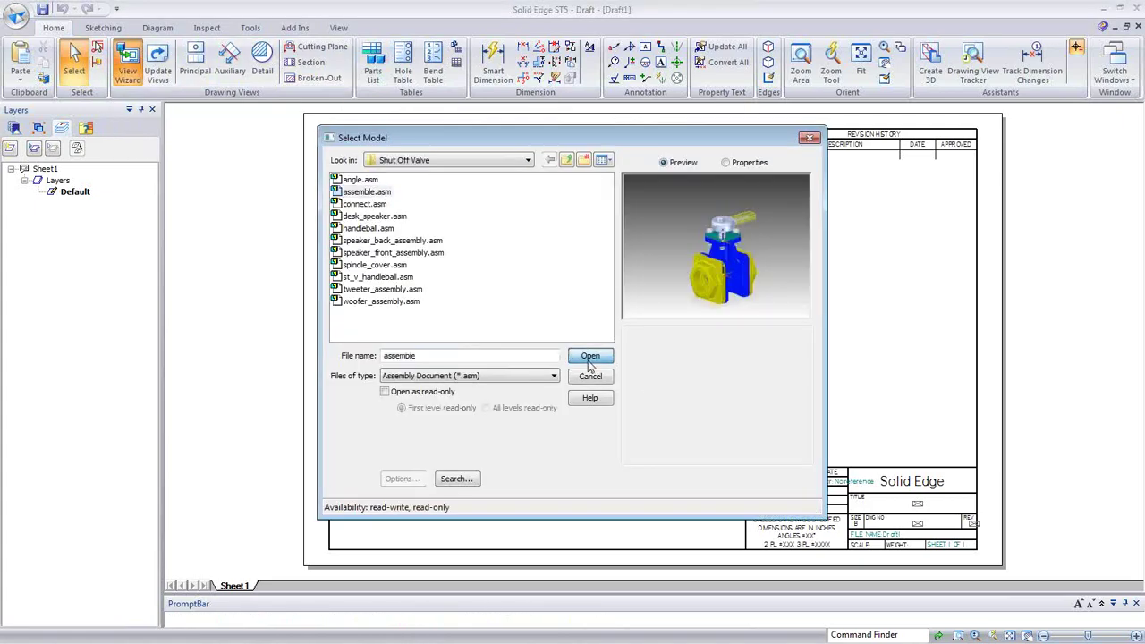
click(589, 357)
click(623, 221)
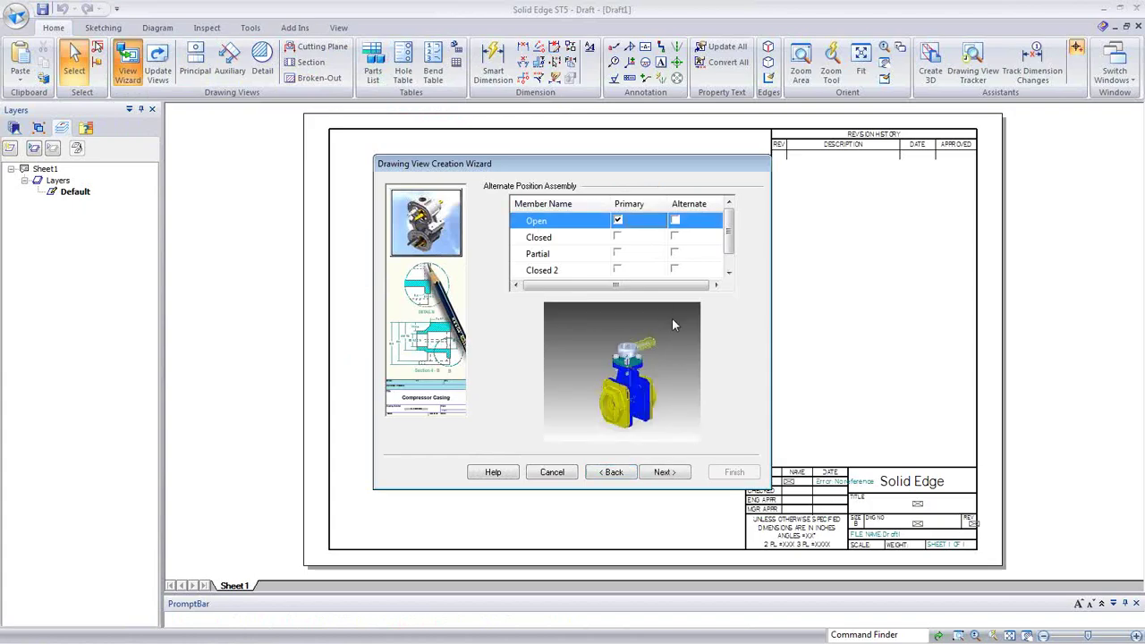
click(674, 236)
click(674, 269)
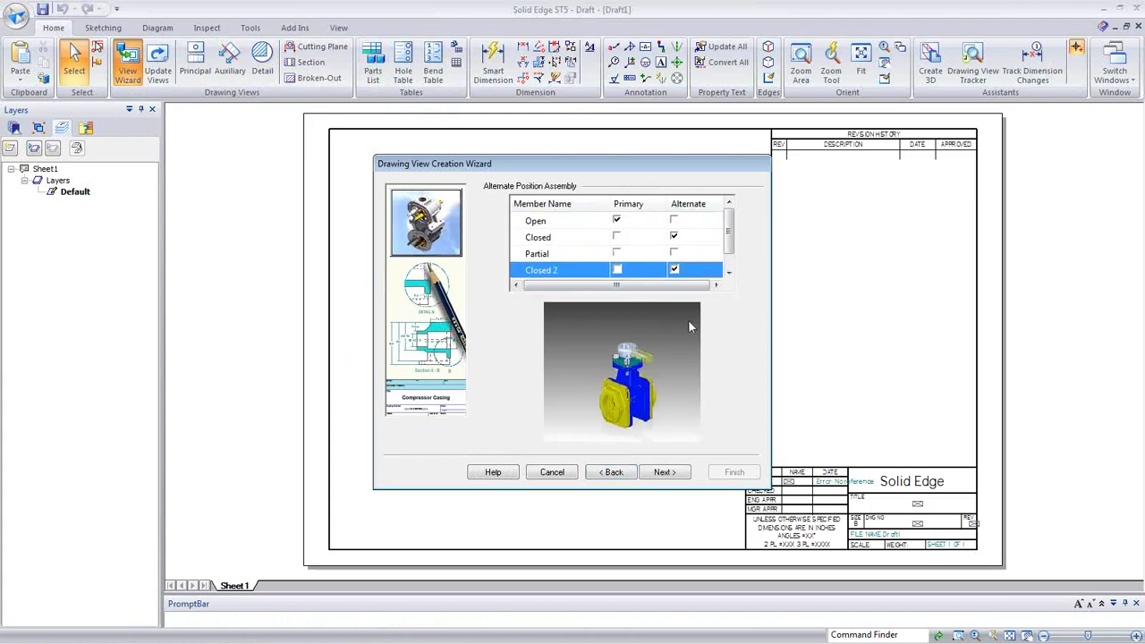
Step: Keep the default view options, choose the iso orientation and place the view in the middle of the sheet's open area
click(662, 474)
click(678, 472)
click(510, 241)
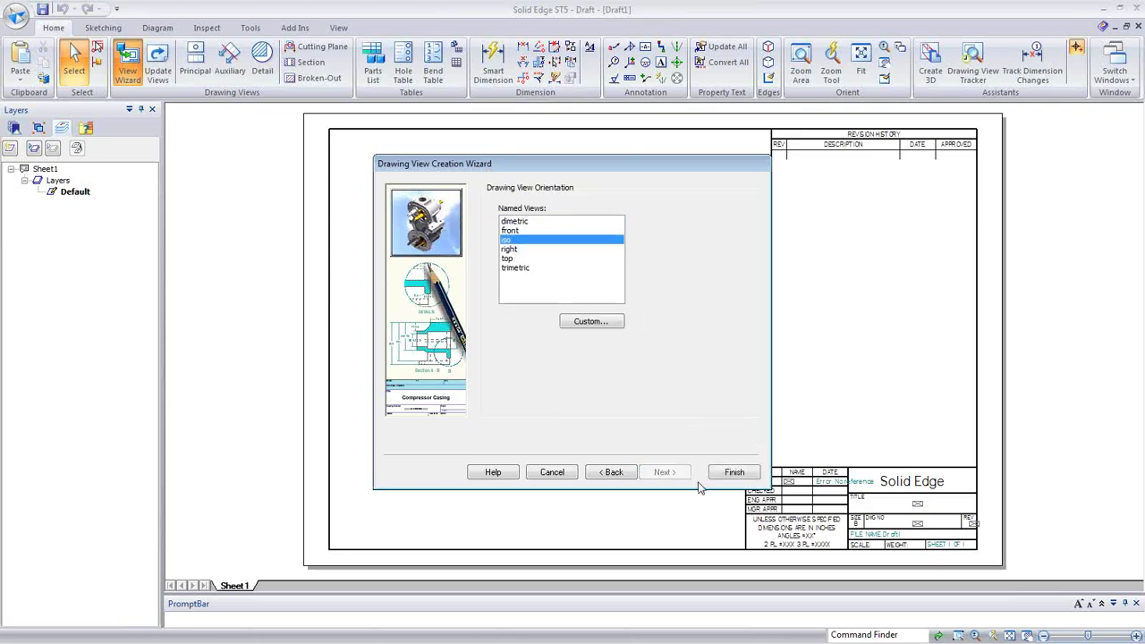
click(734, 472)
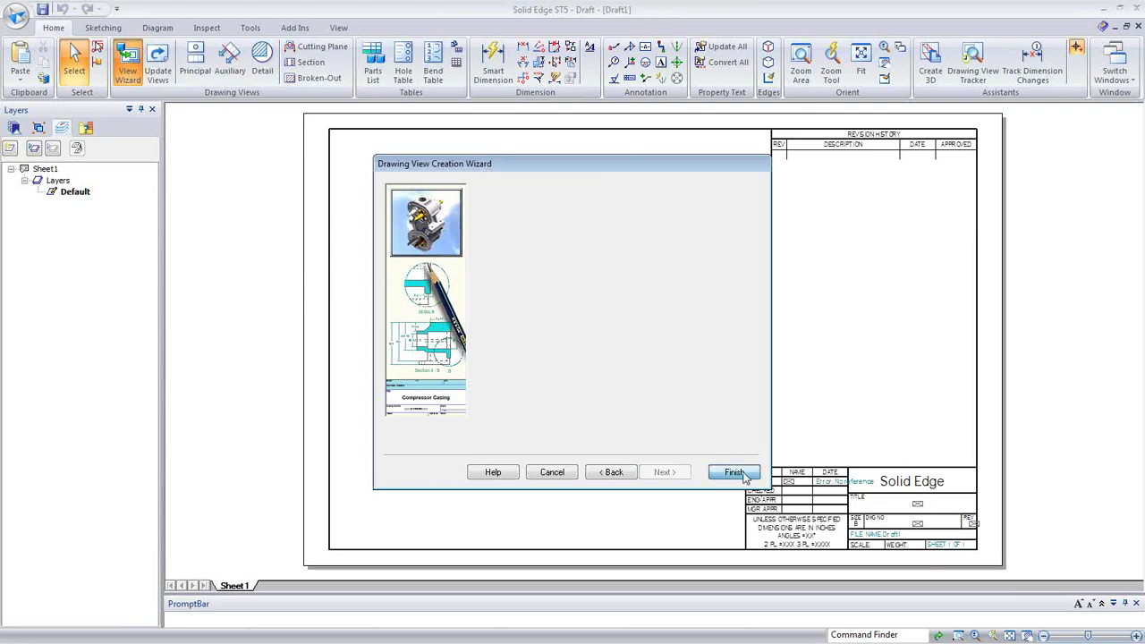
click(560, 344)
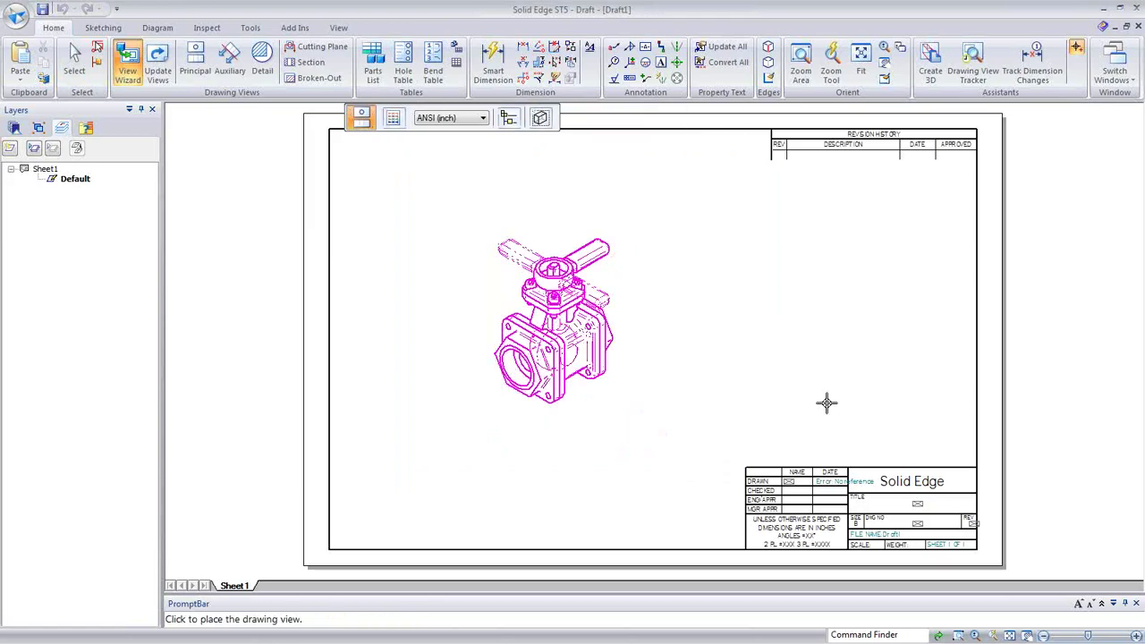
key(Escape)
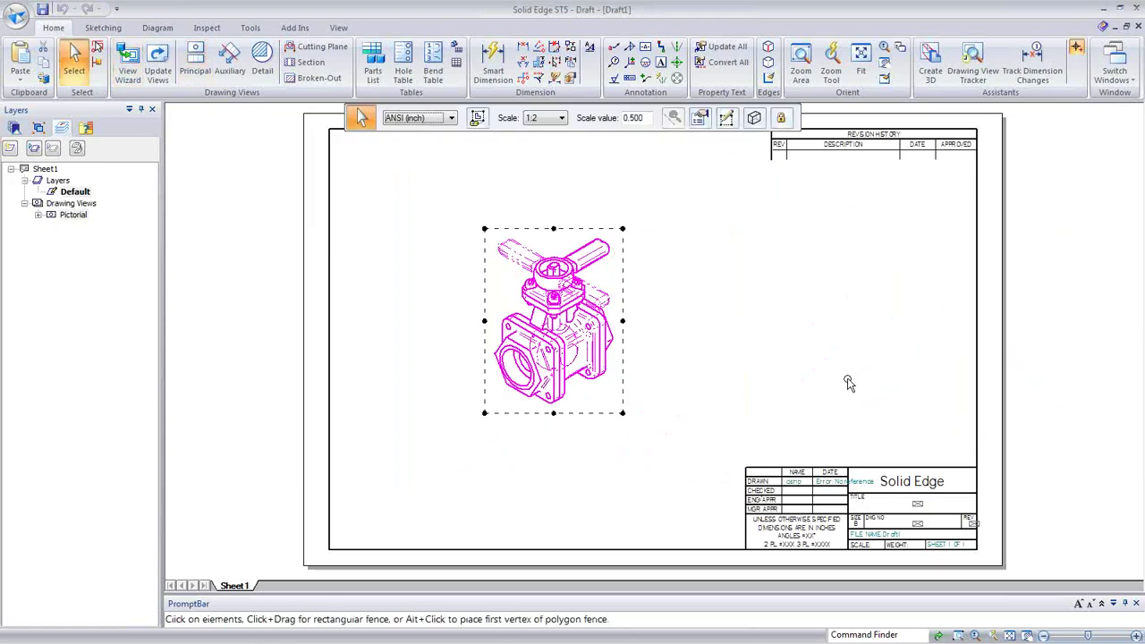
scroll(857, 373, up, 2)
scroll(857, 374, up, 3)
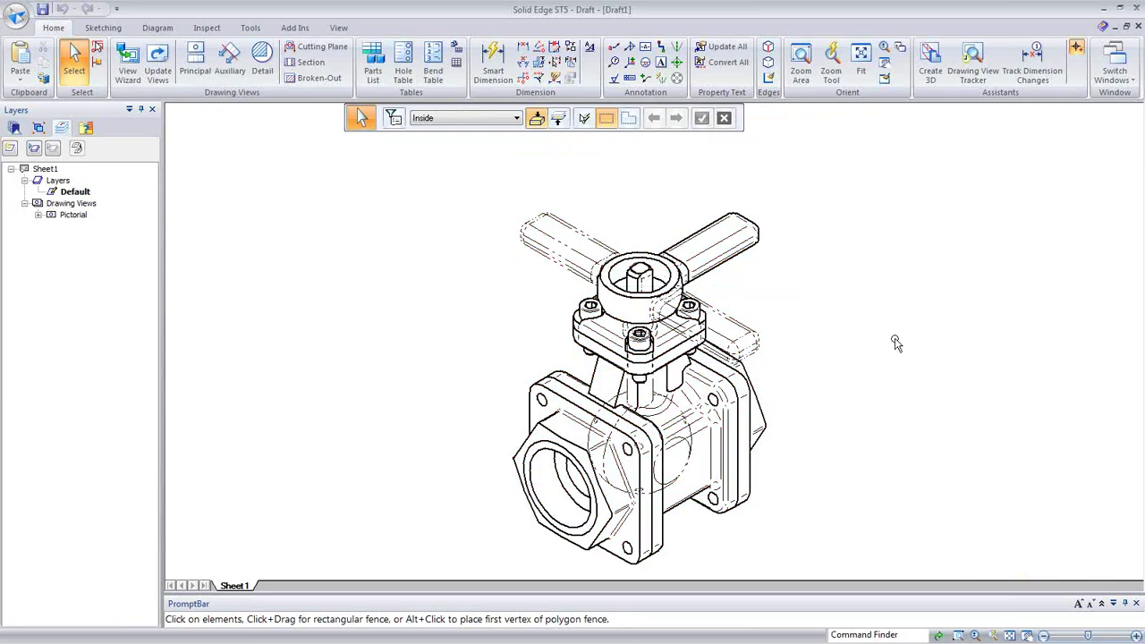
click(698, 279)
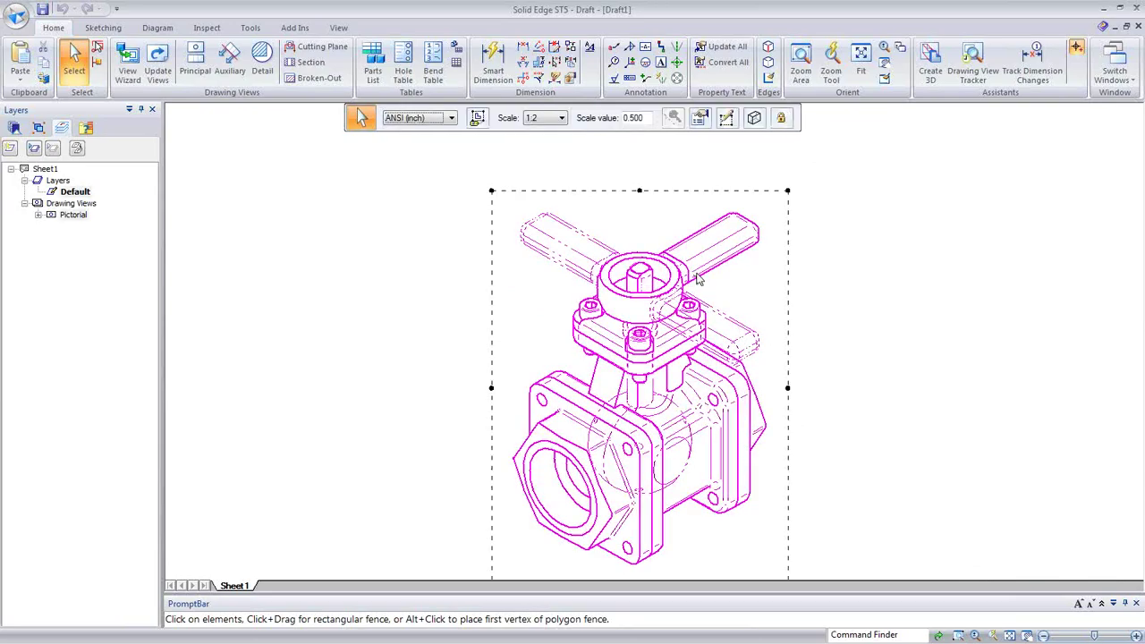
right_click(698, 279)
click(743, 560)
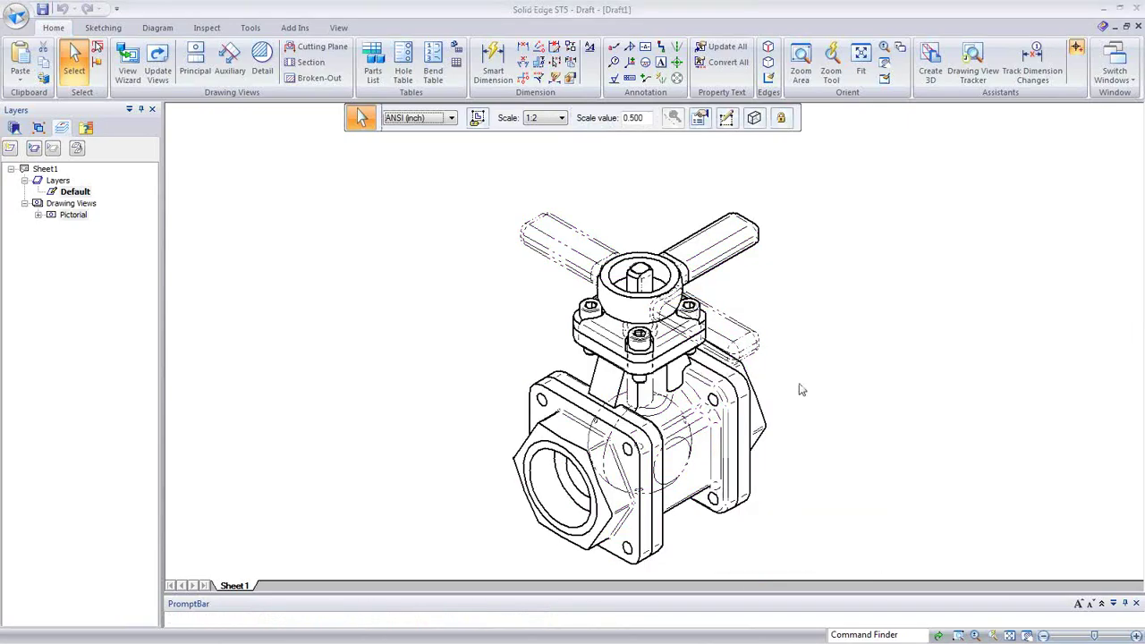
click(784, 71)
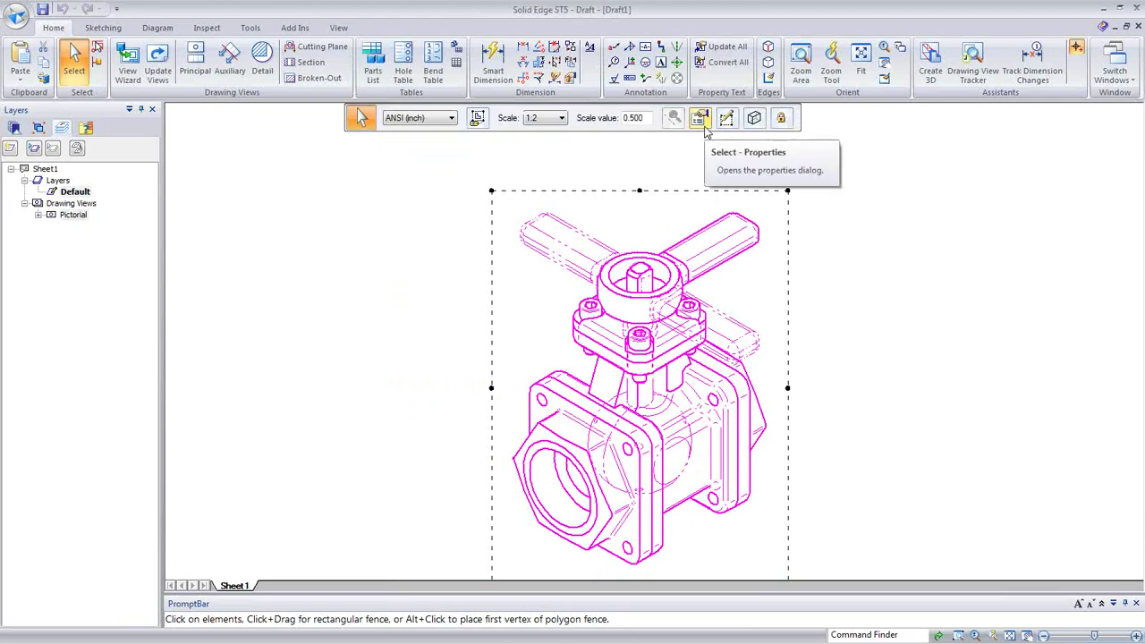
Step: Display the pictorial valve view as Shaded with Edges and update the drawing views
click(754, 118)
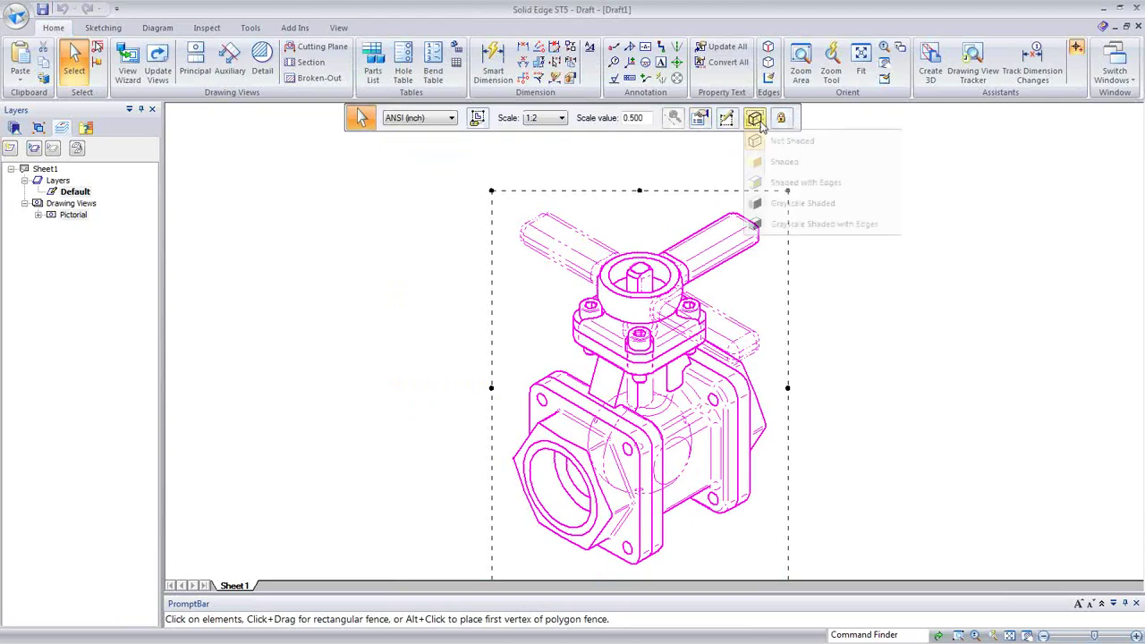
click(780, 184)
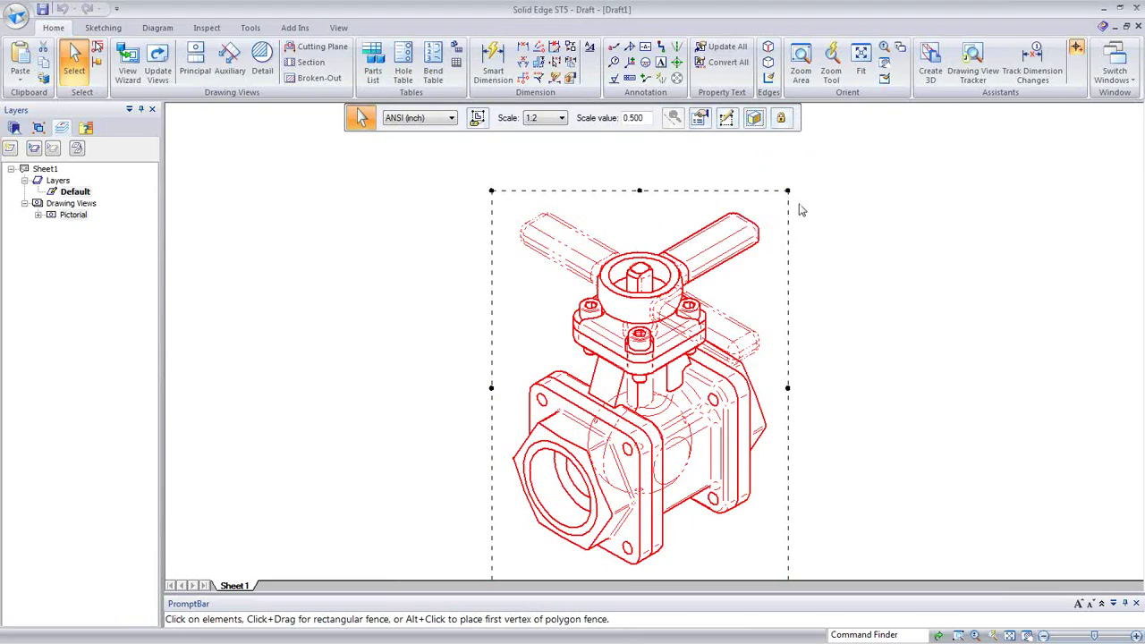
click(950, 292)
click(157, 67)
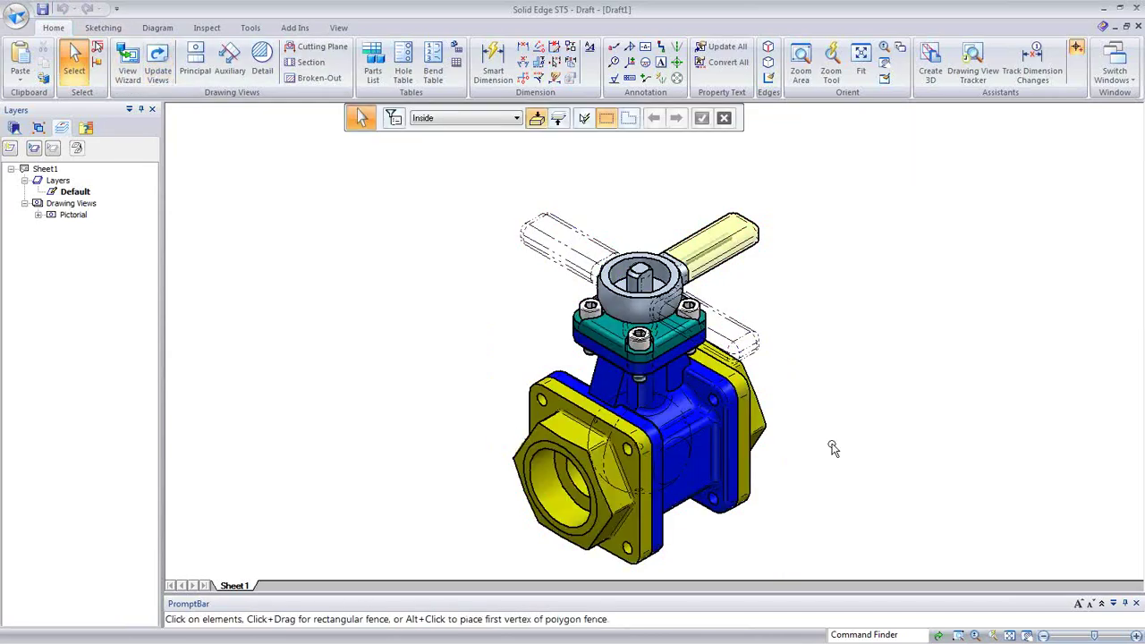
Step: Create a parts list with balloons from the pictorial valve view and place it beside the valve, above the title block
scroll(886, 453, down, 2)
scroll(806, 457, down, 5)
scroll(817, 454, up, 2)
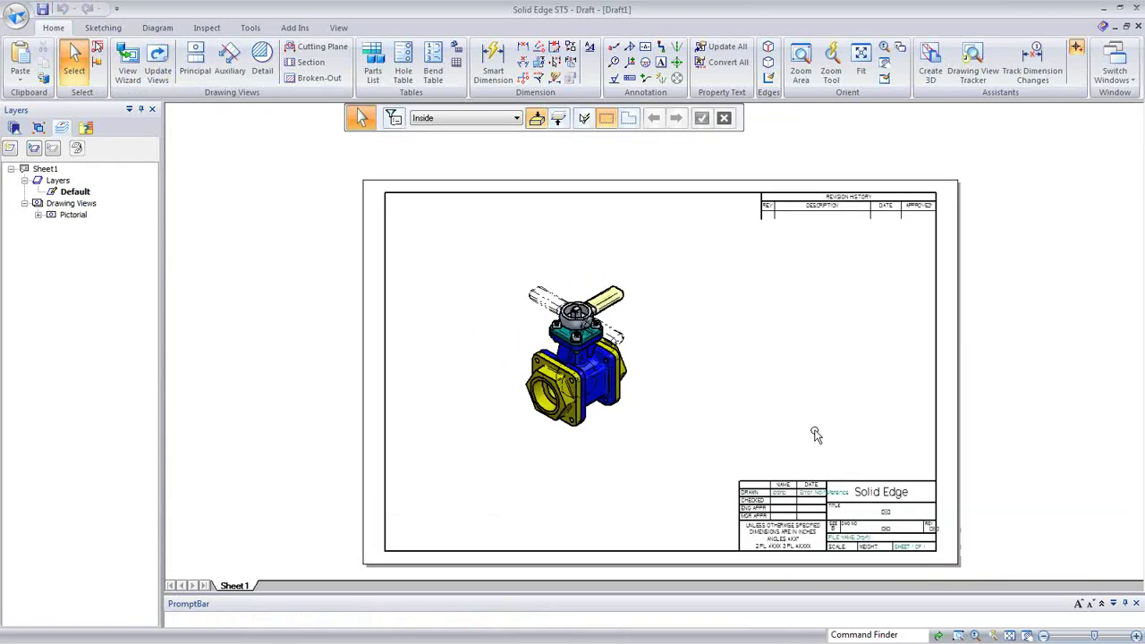
click(373, 67)
click(573, 375)
click(671, 377)
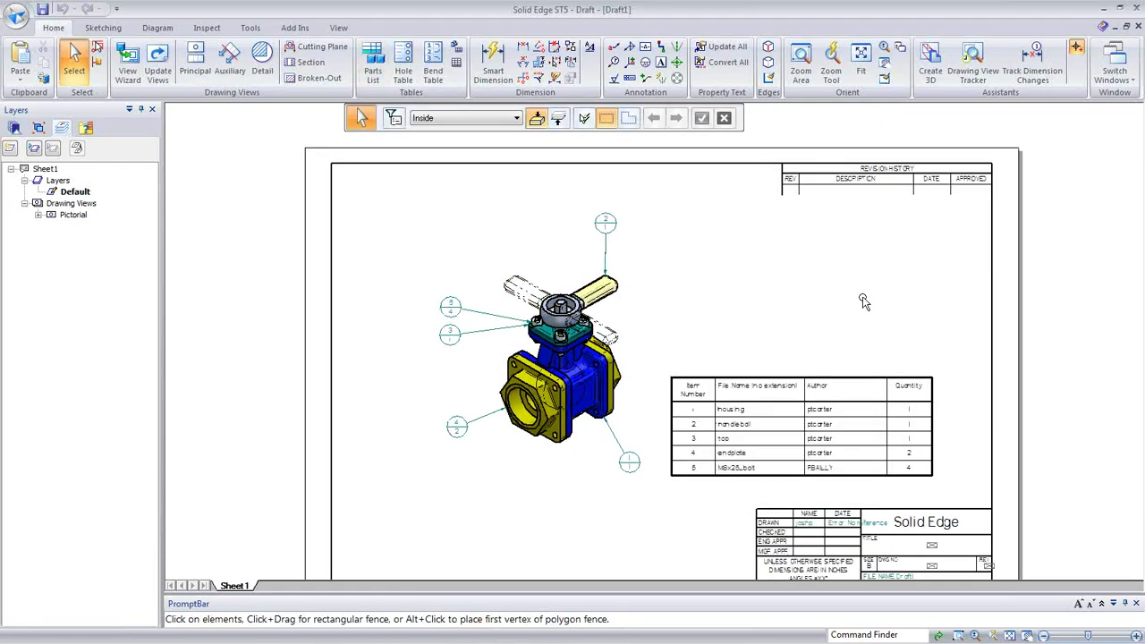
Step: Add Partial and Partial 2 as alternate positions of the pictorial valve view, alongside Closed and Closed 2
scroll(862, 299, up, 2)
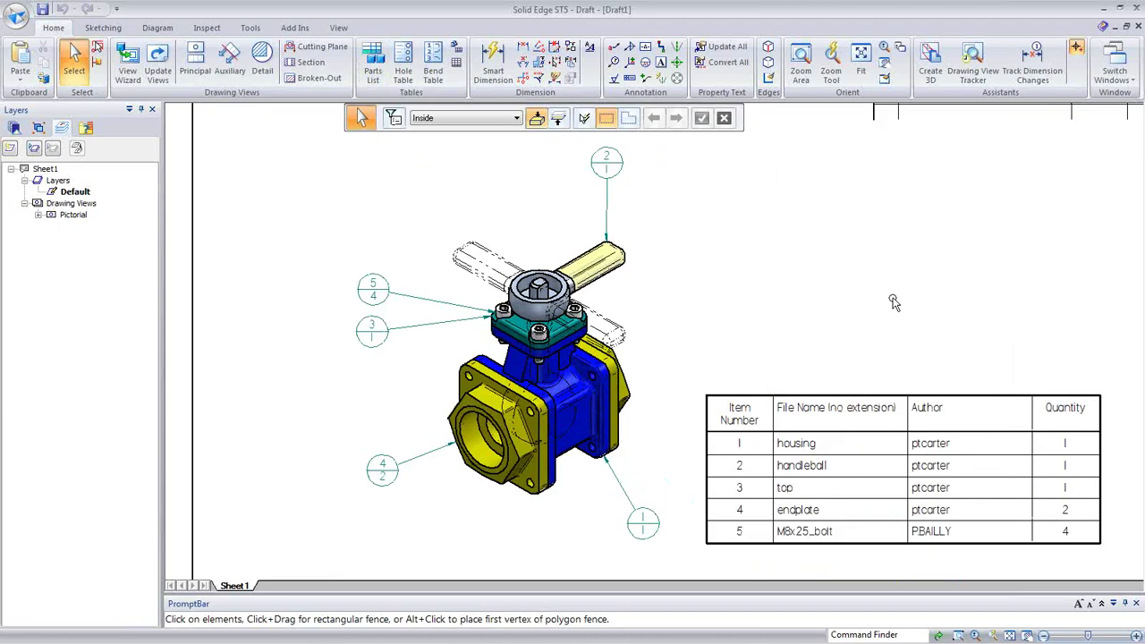
scroll(889, 273, down, 2)
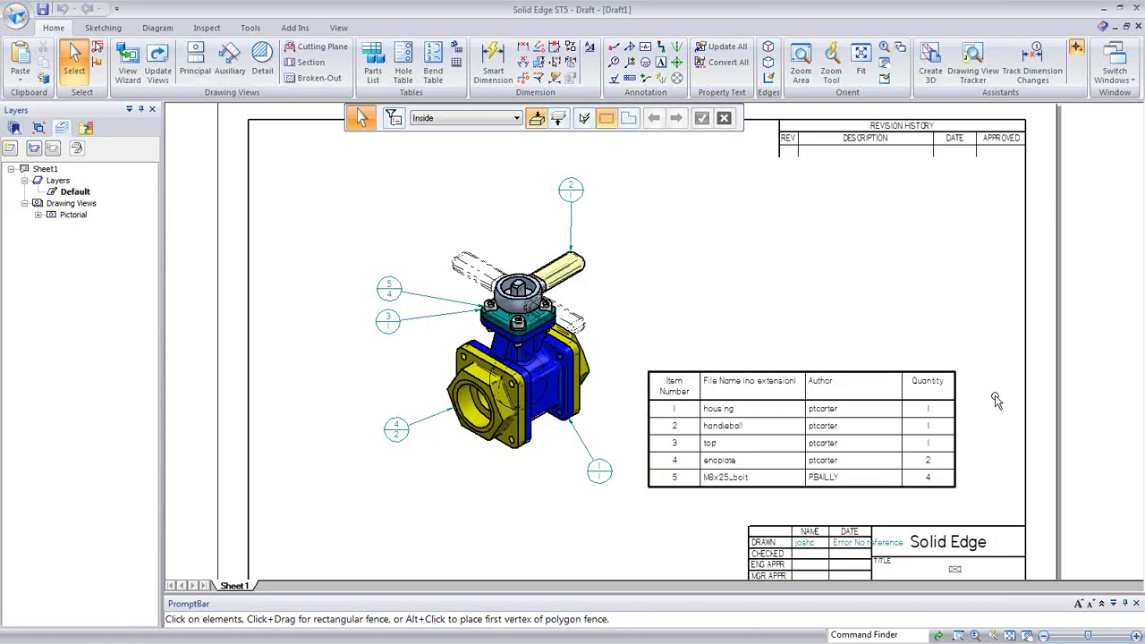
scroll(940, 366, up, 2)
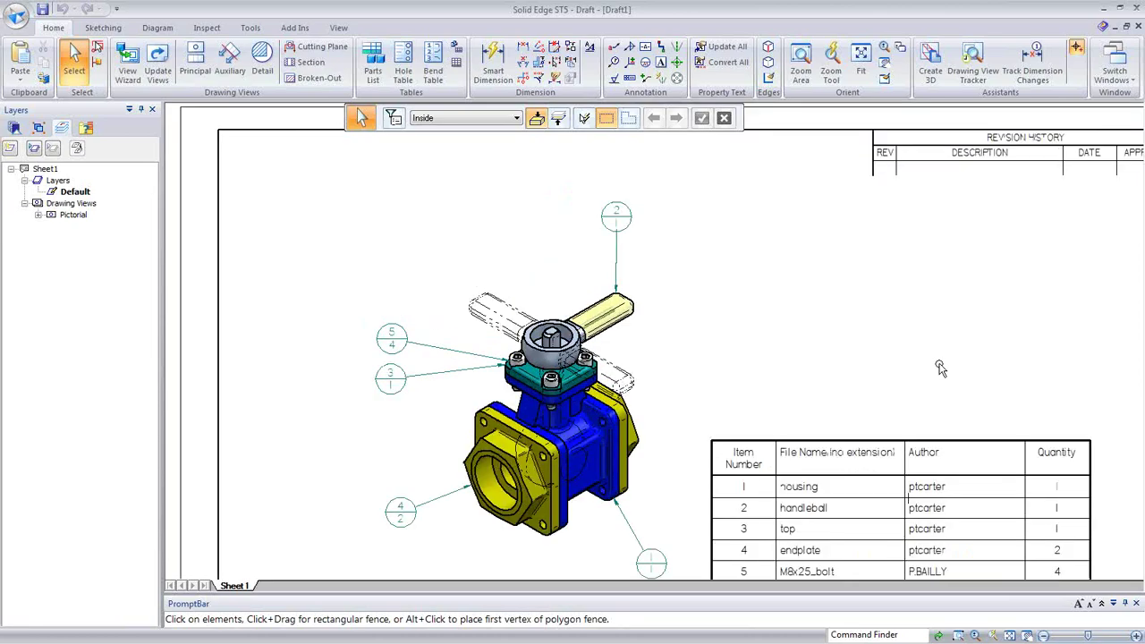
right_click(637, 446)
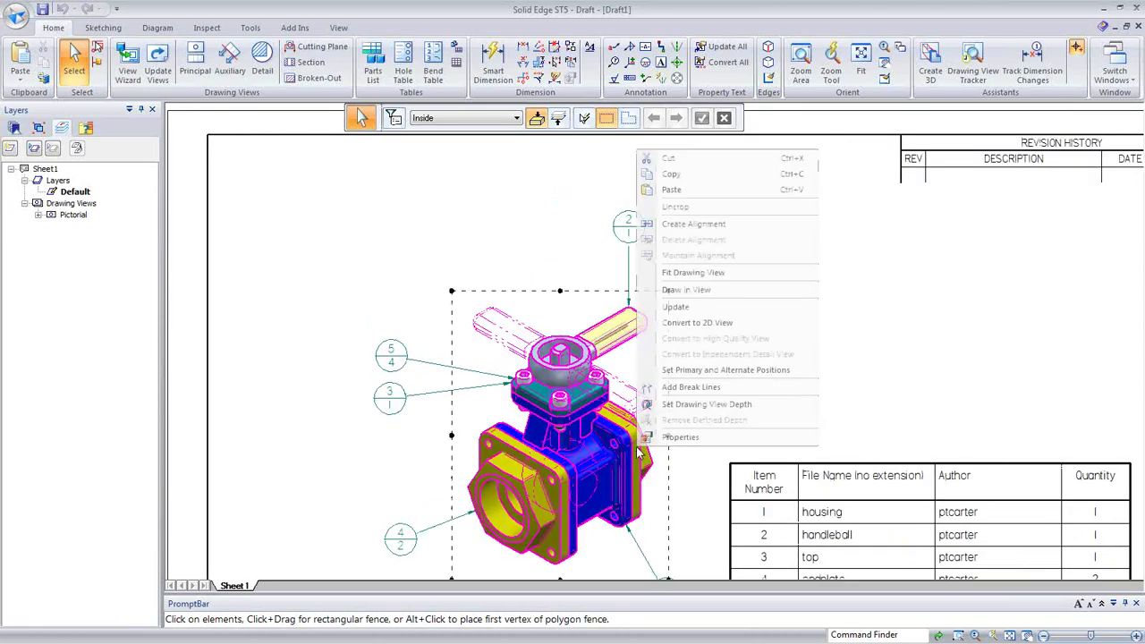
click(686, 370)
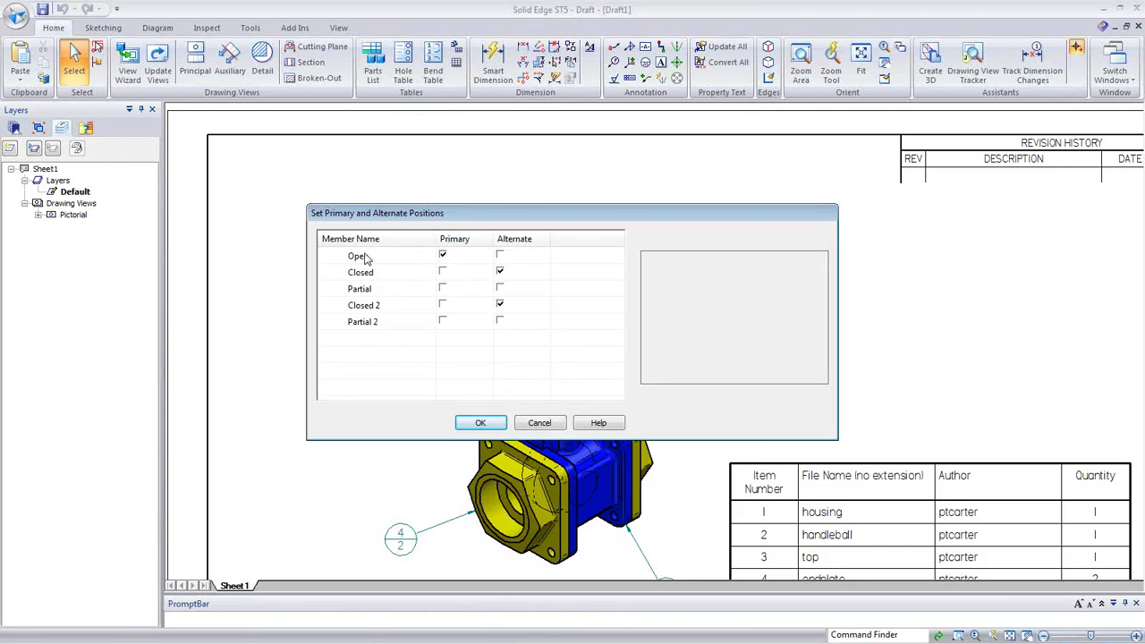
click(499, 288)
click(500, 320)
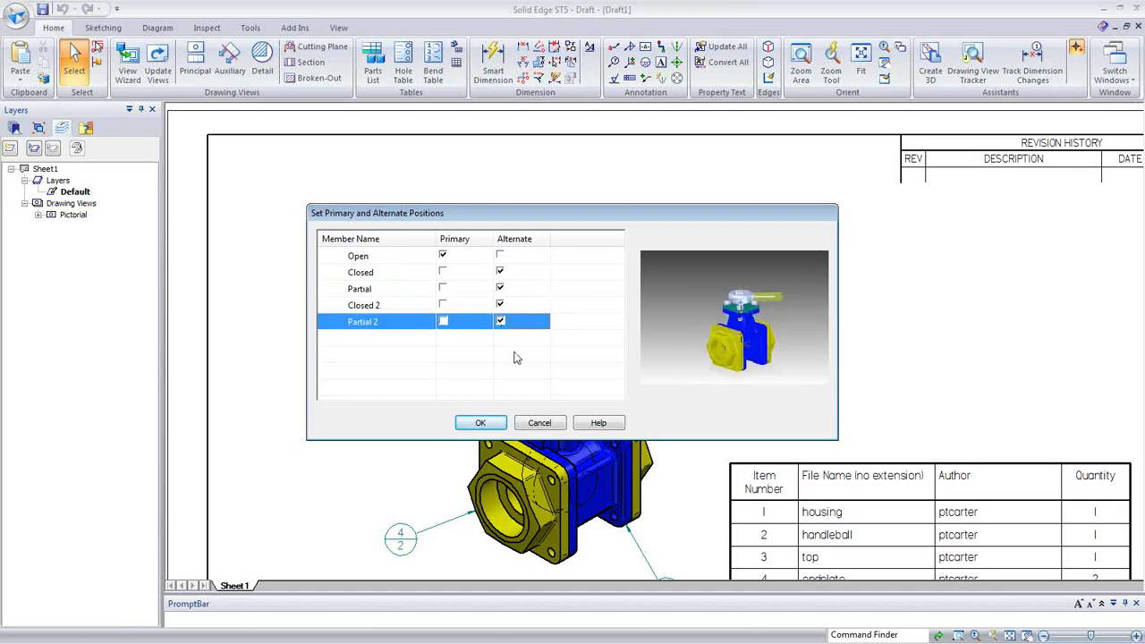
click(485, 424)
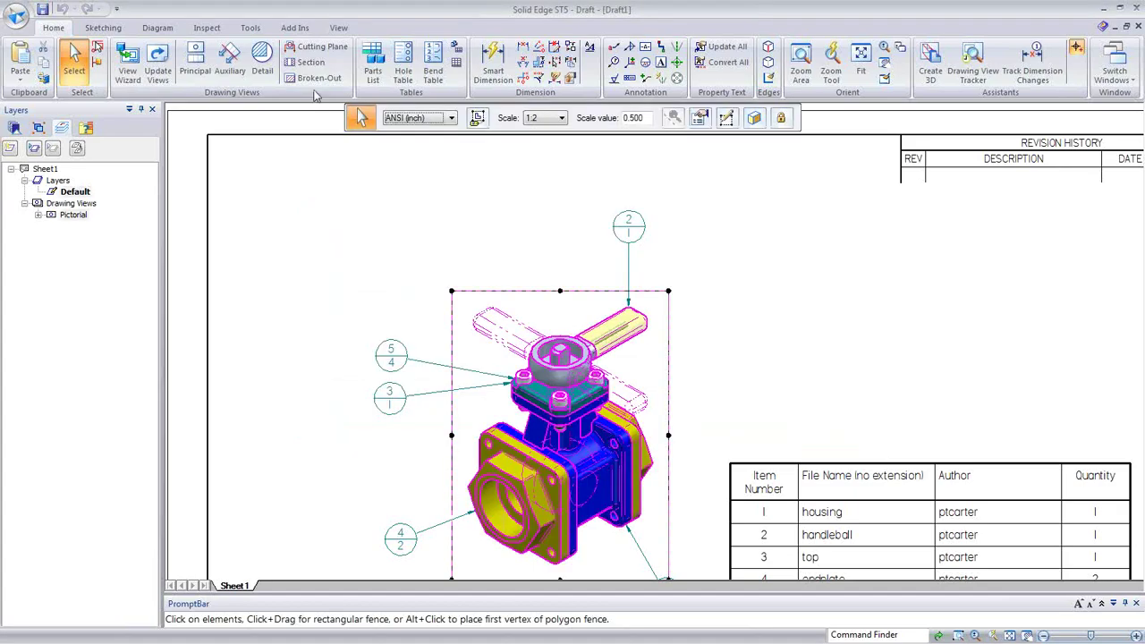
Step: Update the drawing views to bring the Partial and Partial 2 handle positions into the pictorial valve view
click(157, 72)
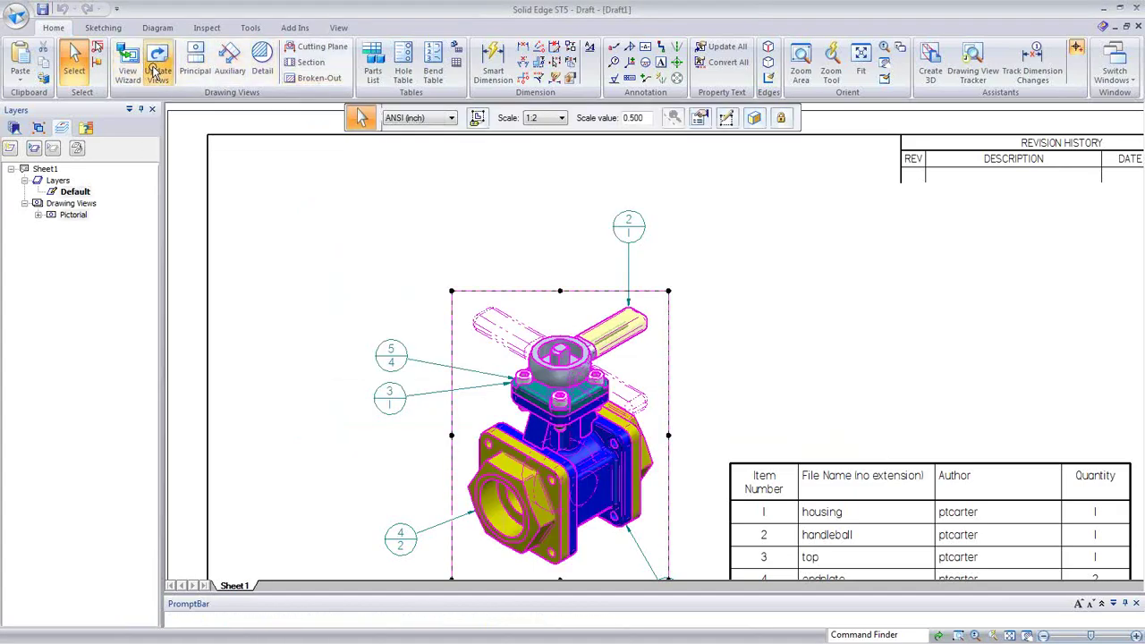
click(804, 336)
scroll(646, 350, up, 1)
middle_drag(646, 350, 680, 215)
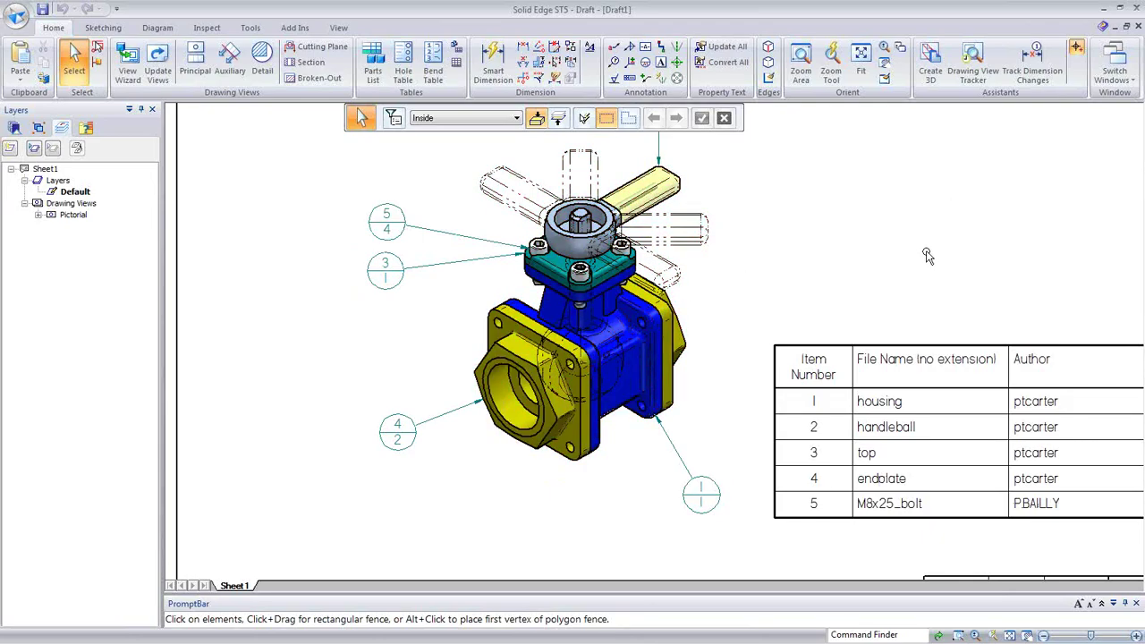
Step: Examine the pictorial valve view up close for its alternate handle positions, and review the full sheet with balloons and parts list
scroll(938, 209, up, 5)
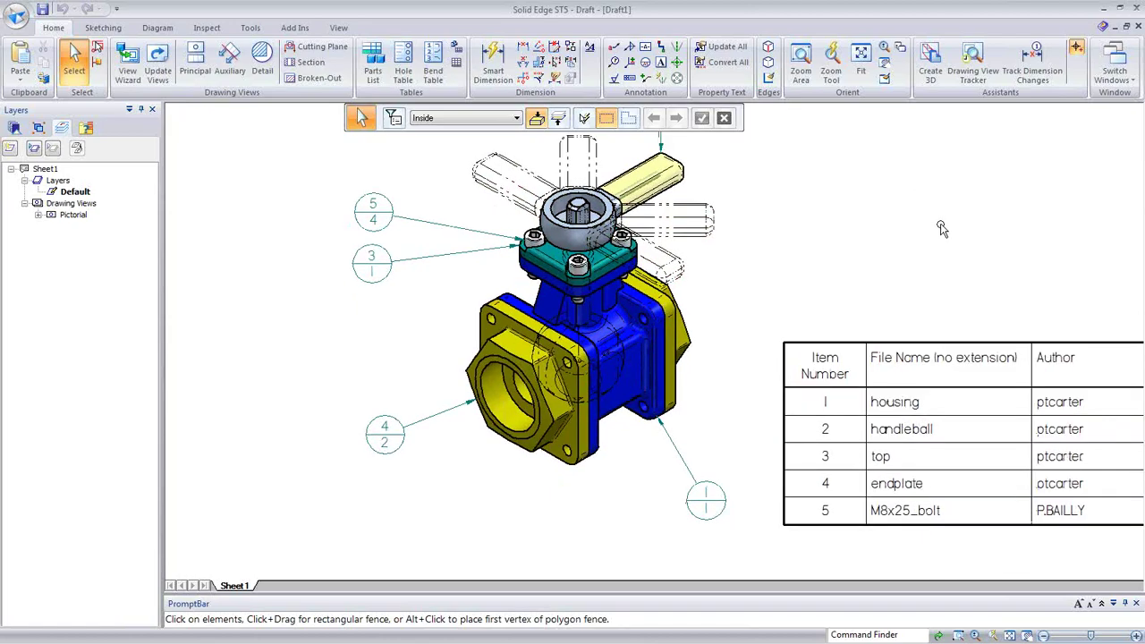
scroll(952, 225, up, 3)
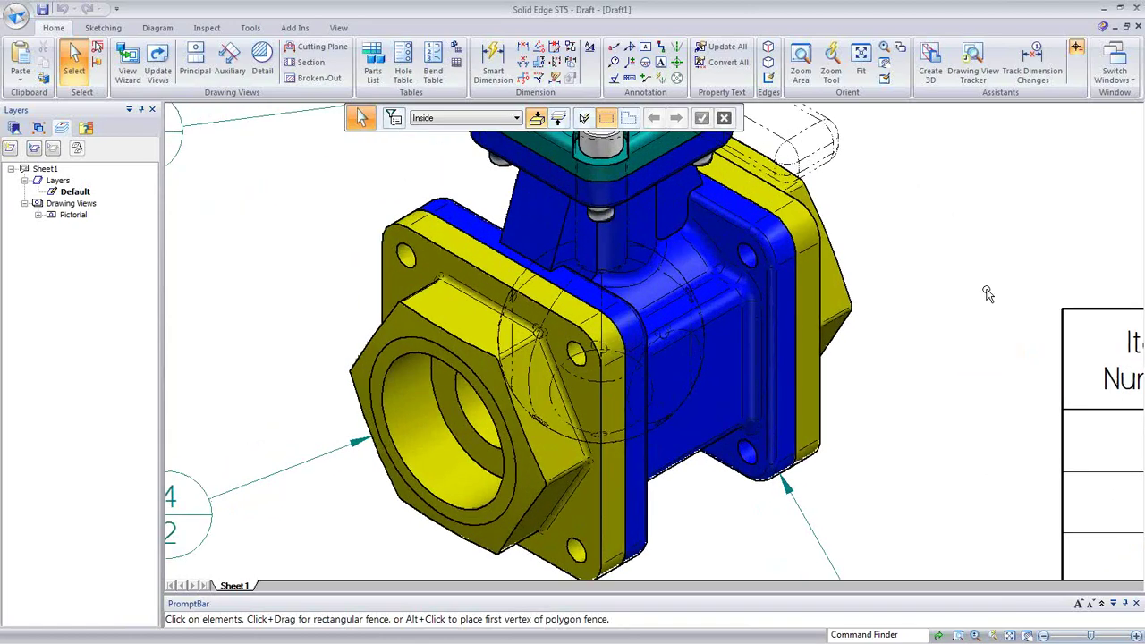
scroll(629, 447, down, 3)
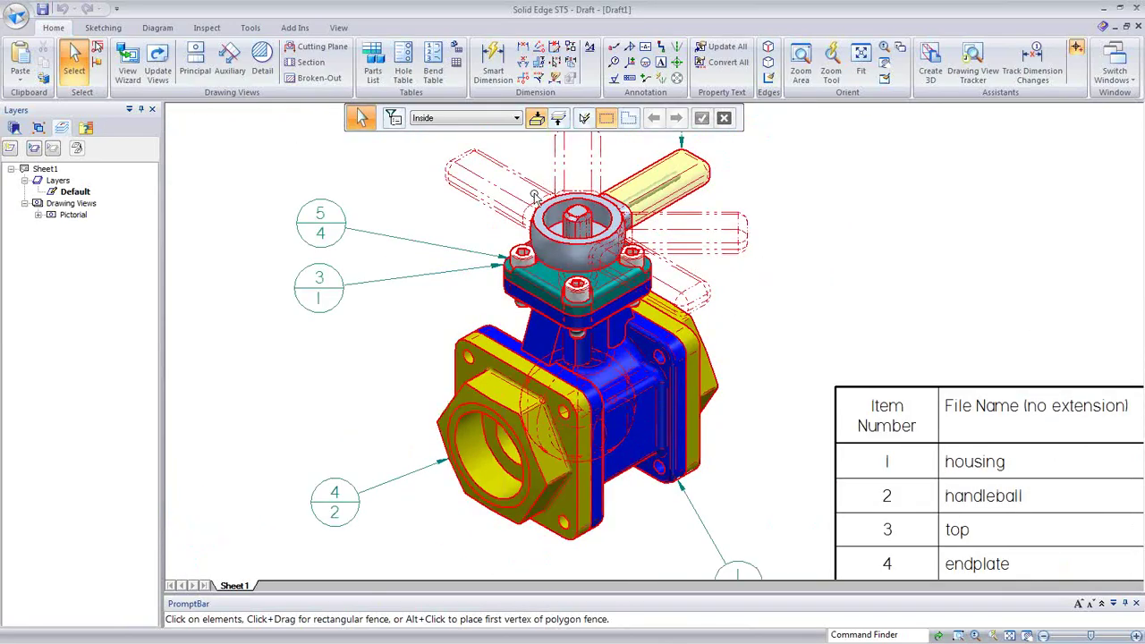
scroll(904, 364, up, 5)
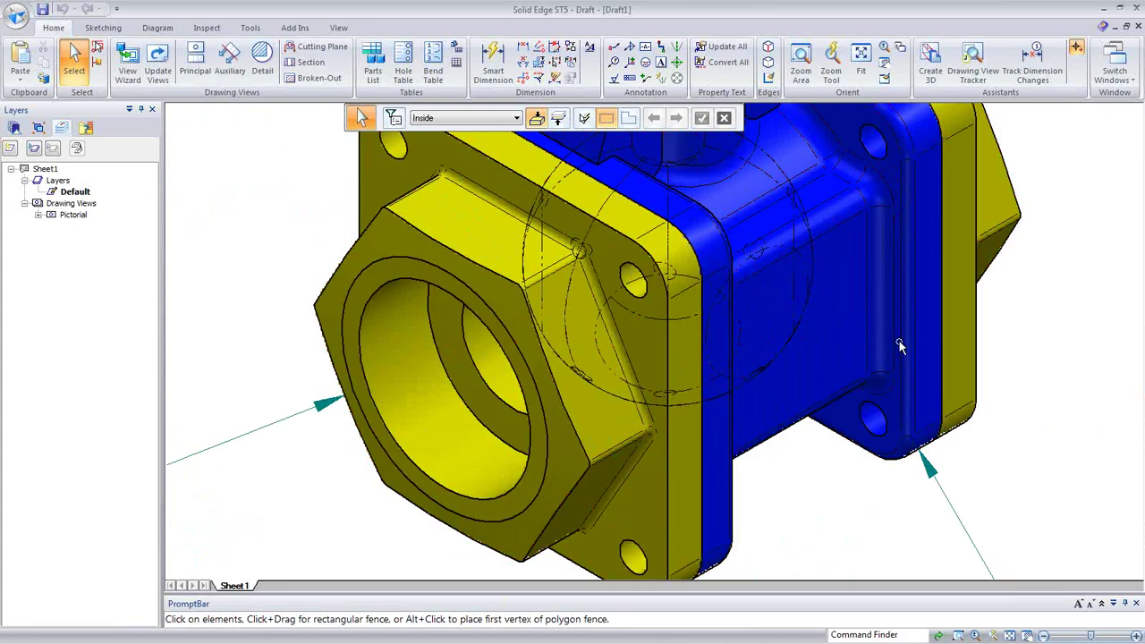
scroll(900, 346, down, 5)
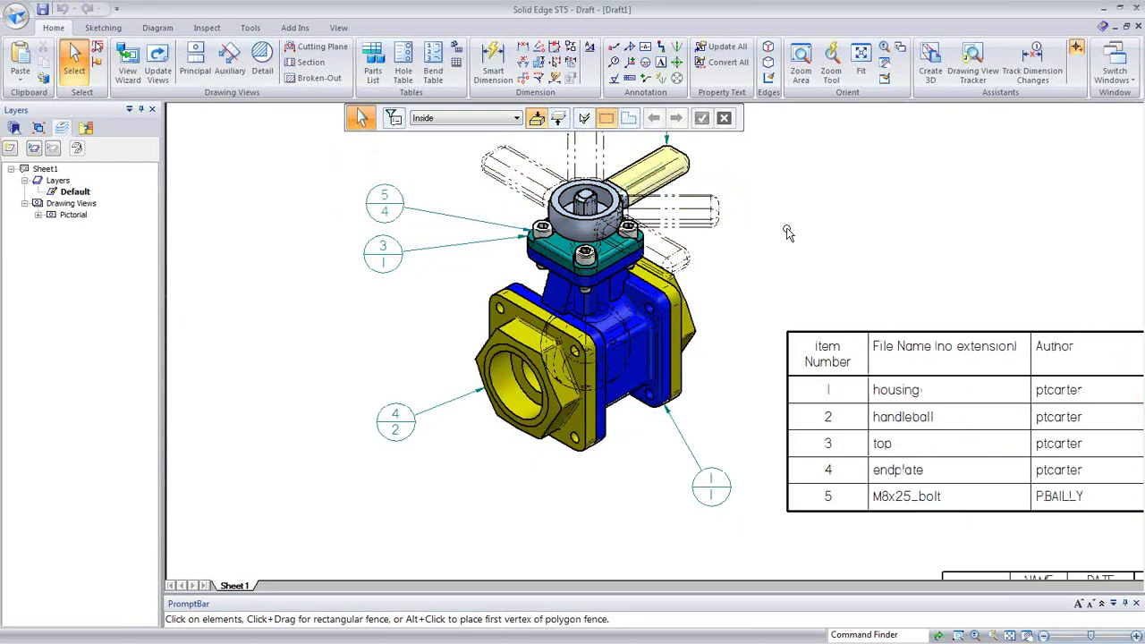
key(alt+F5)
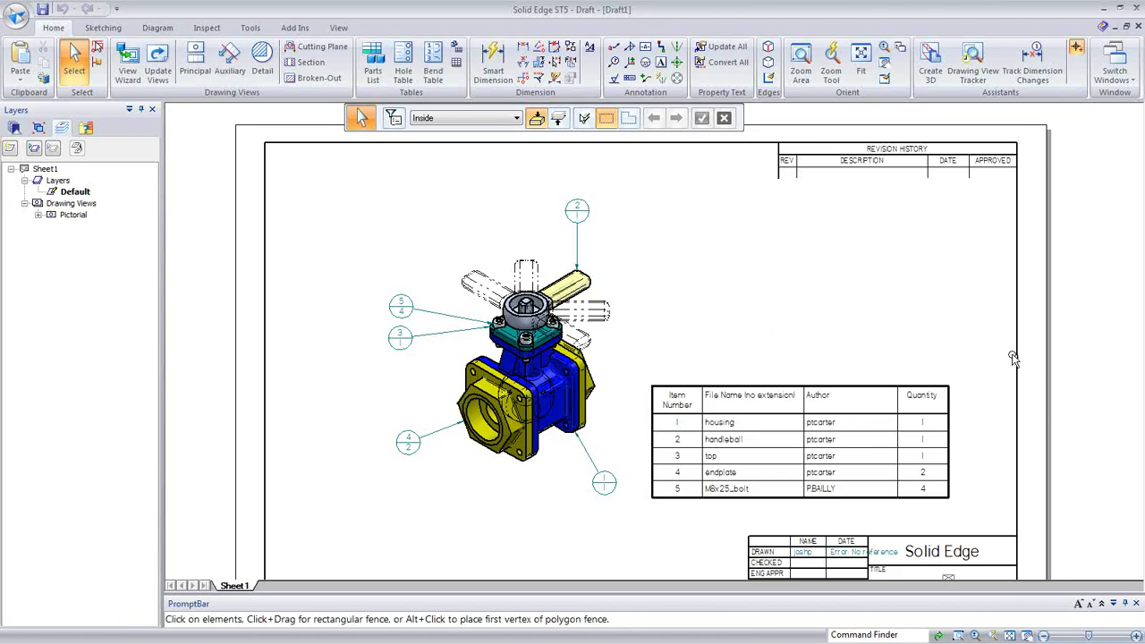
scroll(1014, 367, down, 1)
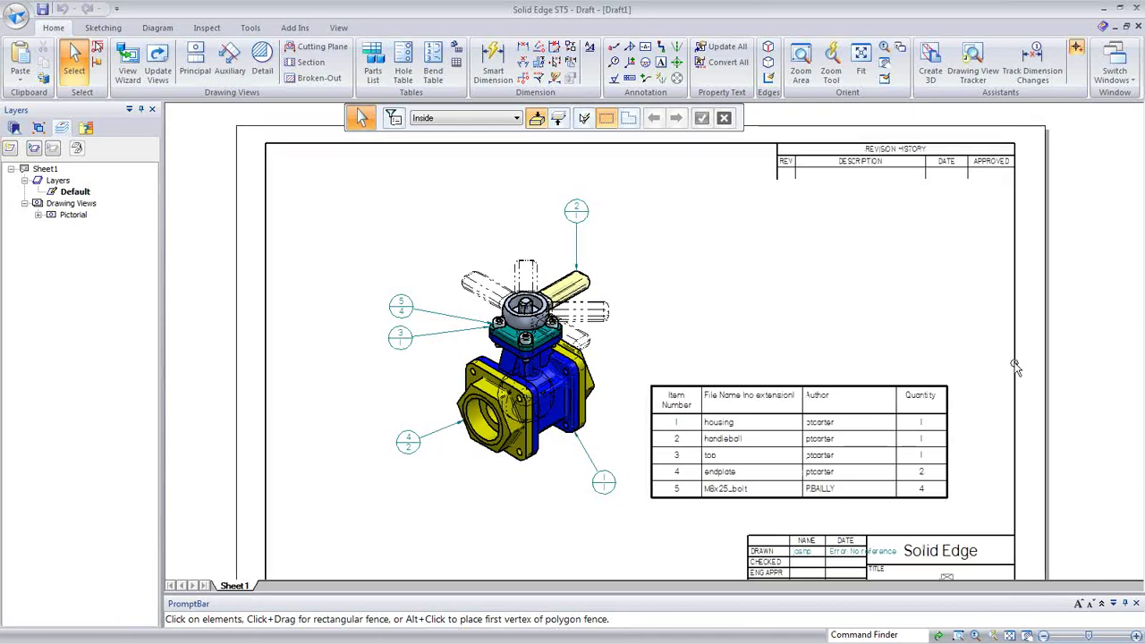
scroll(1014, 366, down, 2)
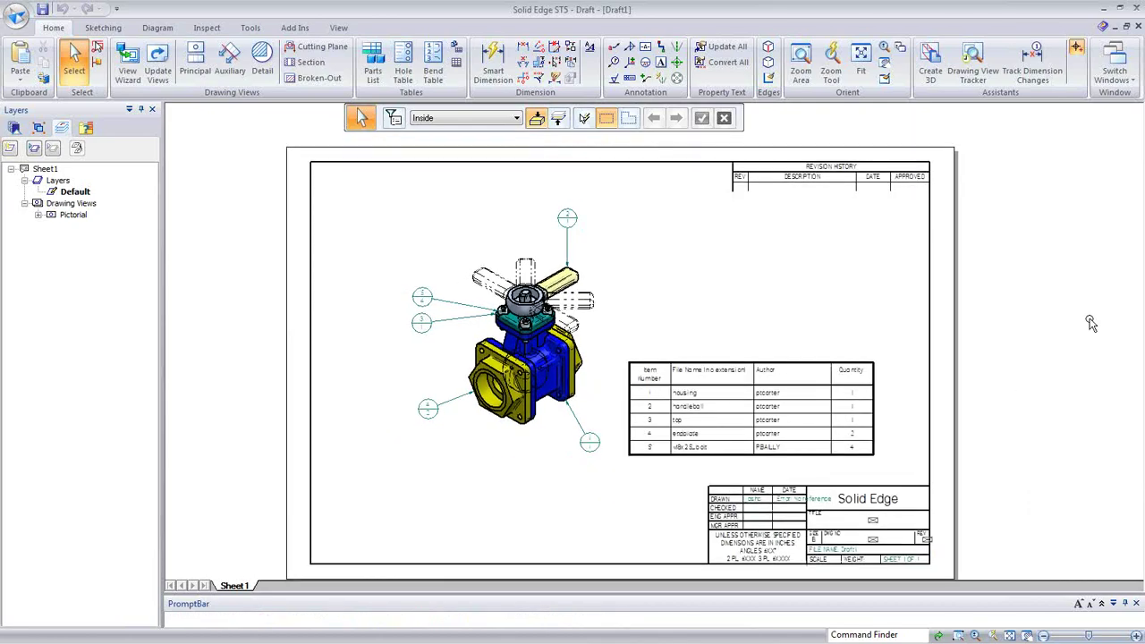
Step: Convert the valve drawing into a Quicksheet template, accepting removal of geometry from all drawing views
click(21, 16)
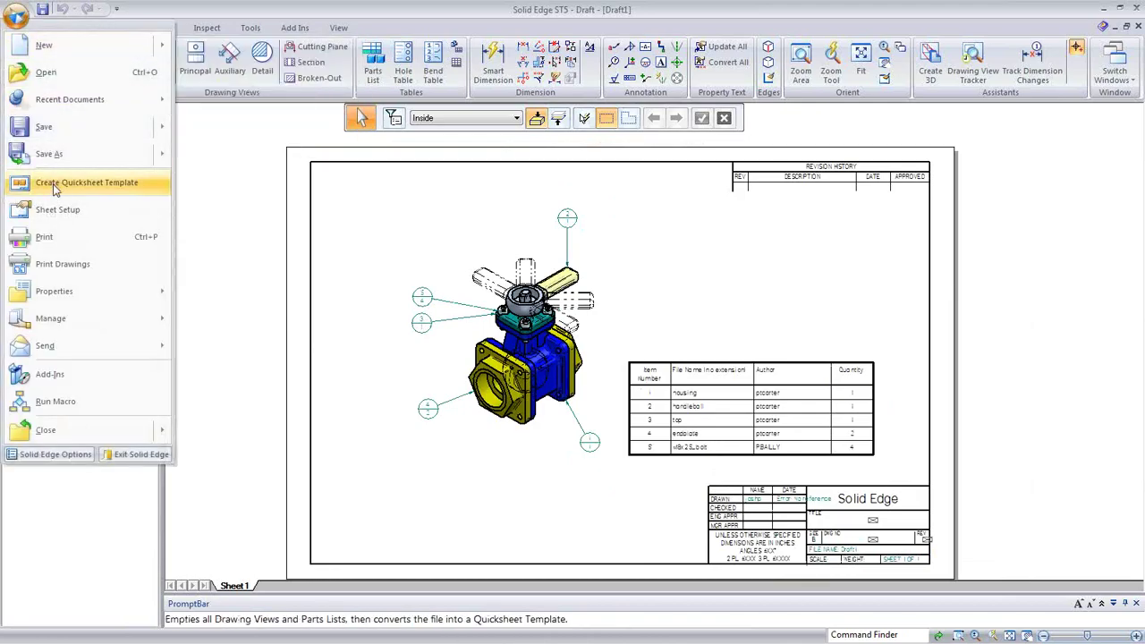
click(716, 258)
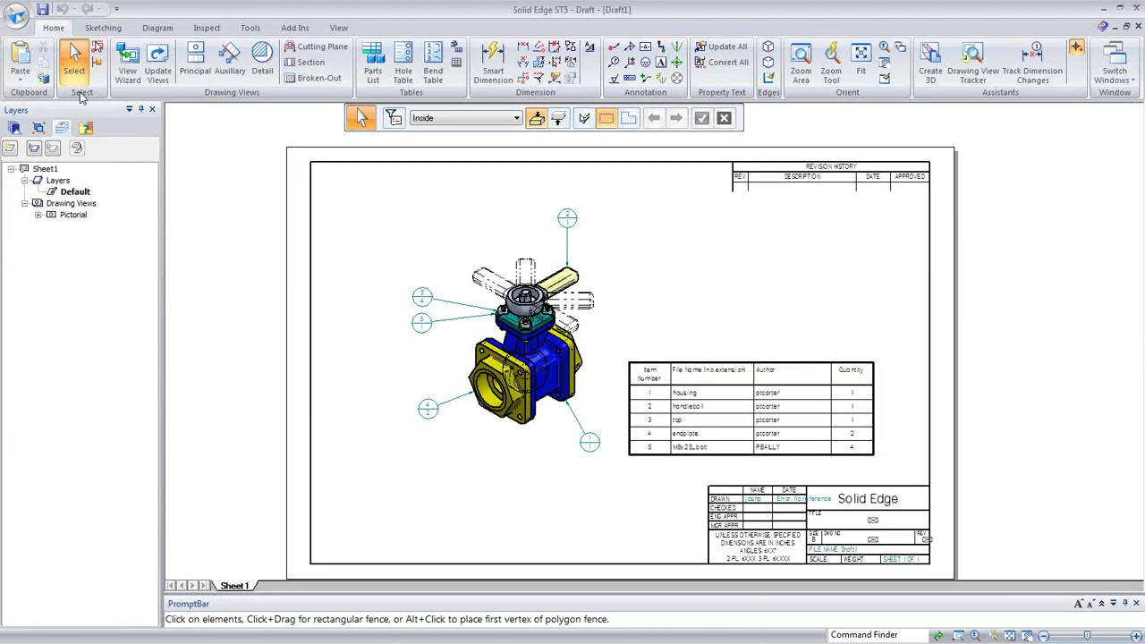
click(18, 18)
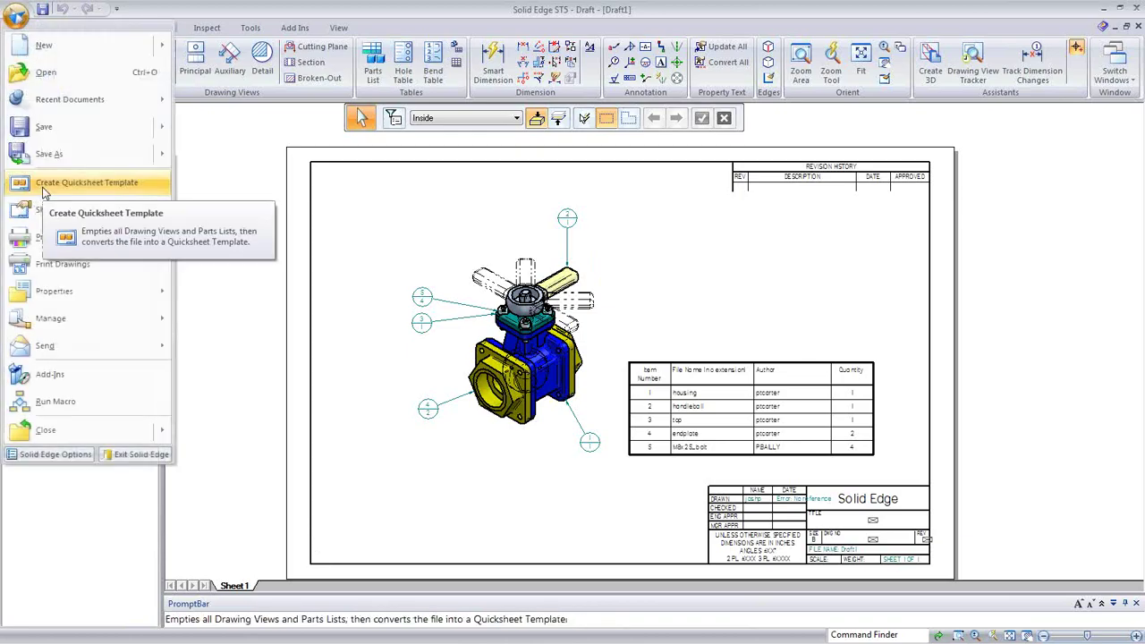
click(43, 184)
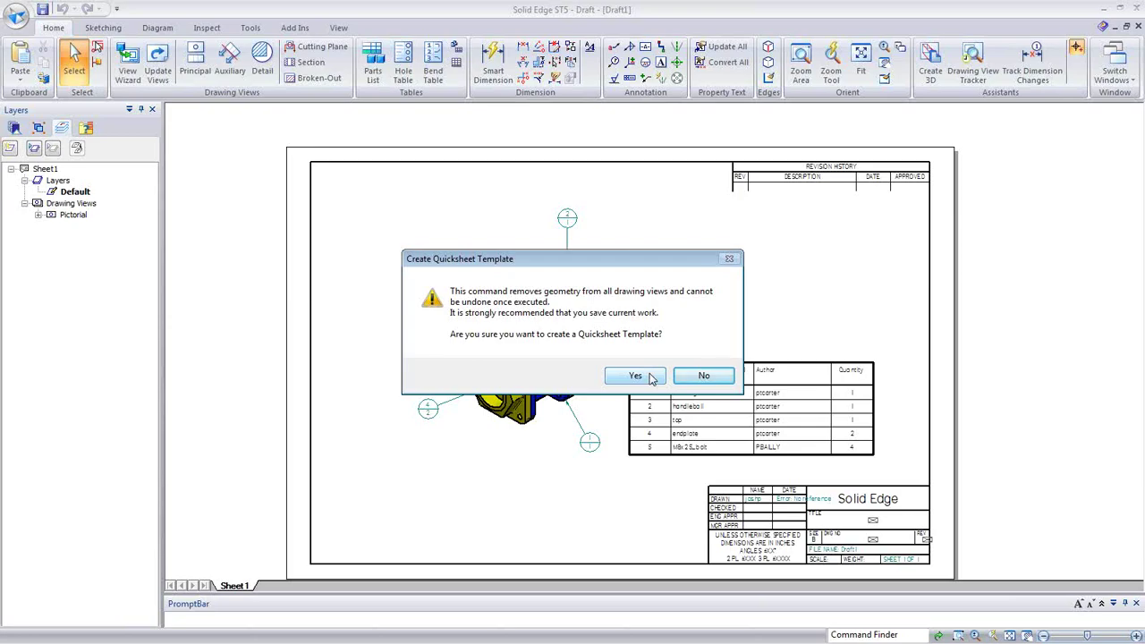
click(635, 376)
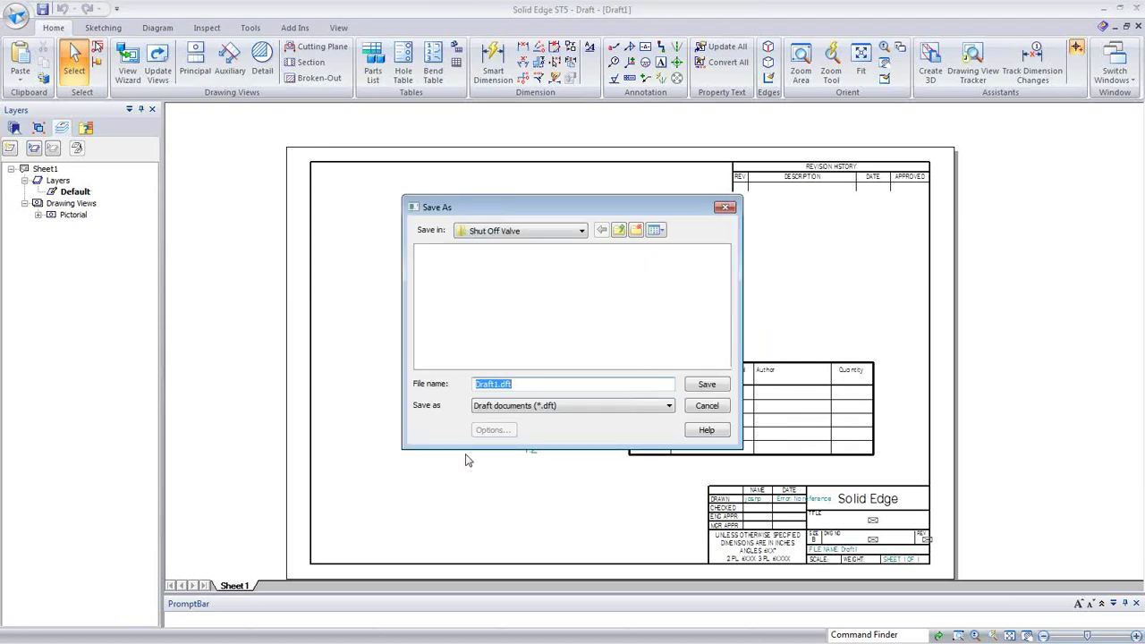
Step: Browse to the Quicksheet folder within the Solid Edge ST5 Template folder as the template's save location, and cancel the save
click(555, 232)
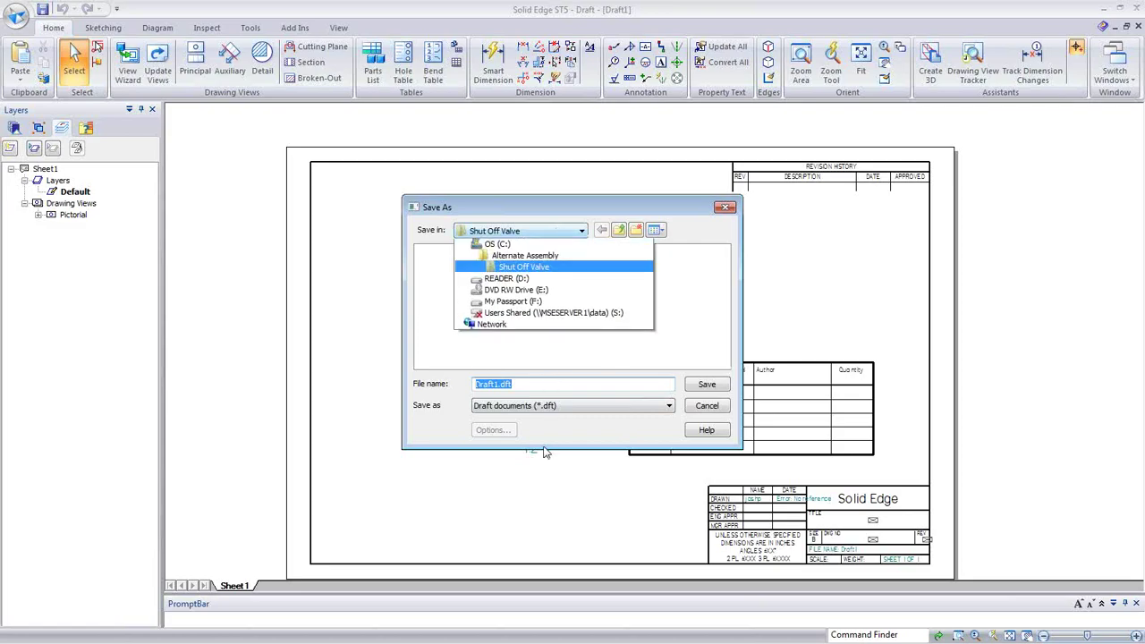
click(537, 309)
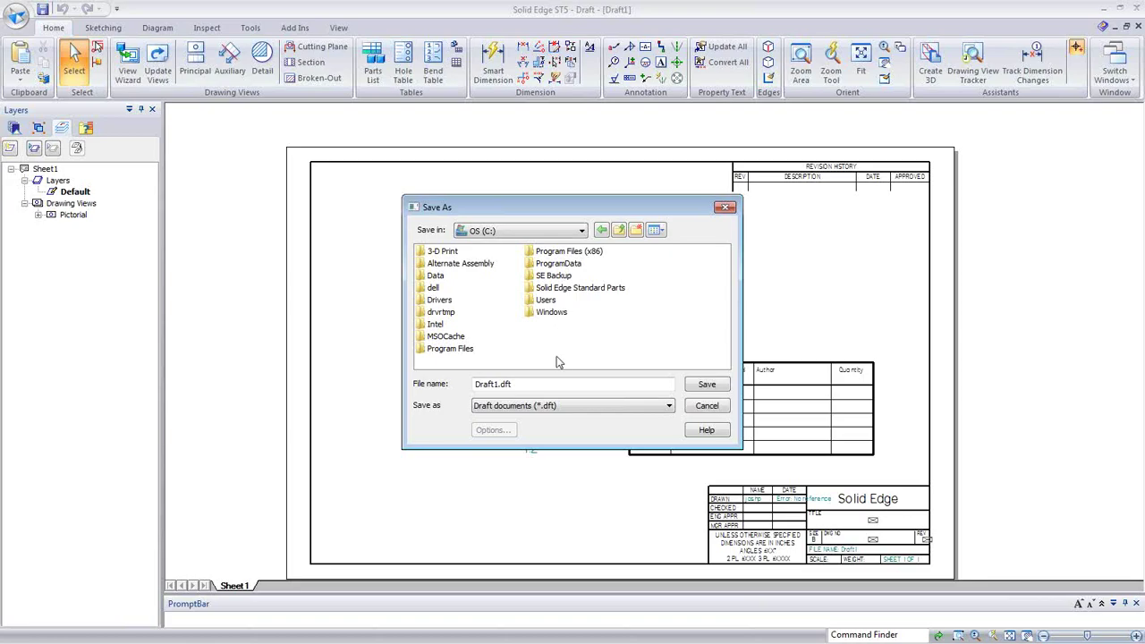
click(502, 232)
click(500, 291)
double_click(465, 347)
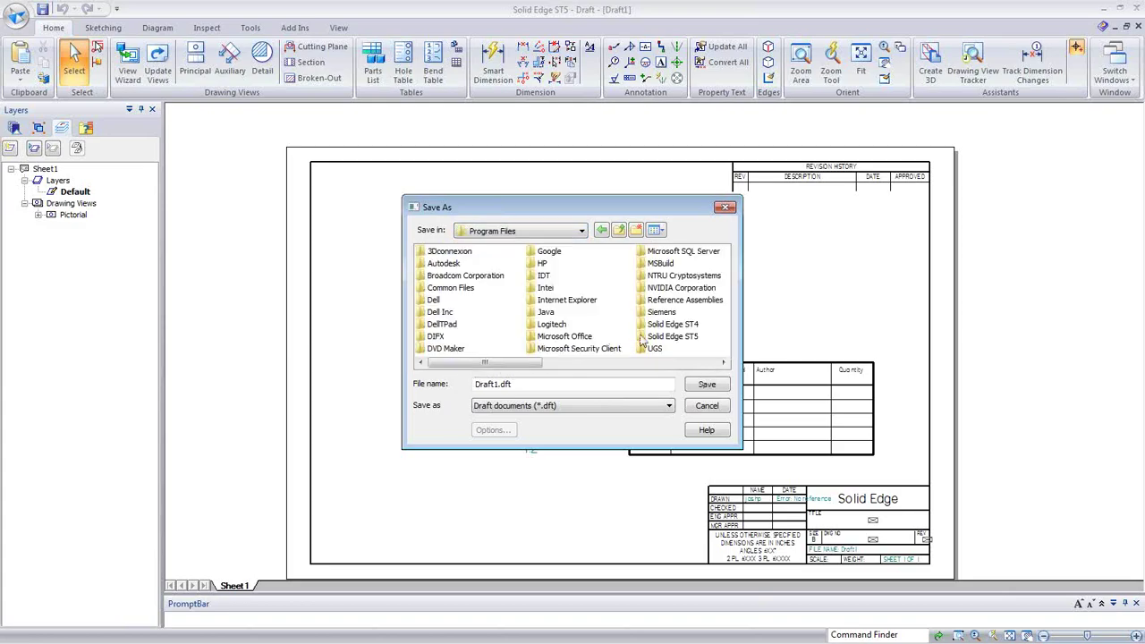
double_click(694, 340)
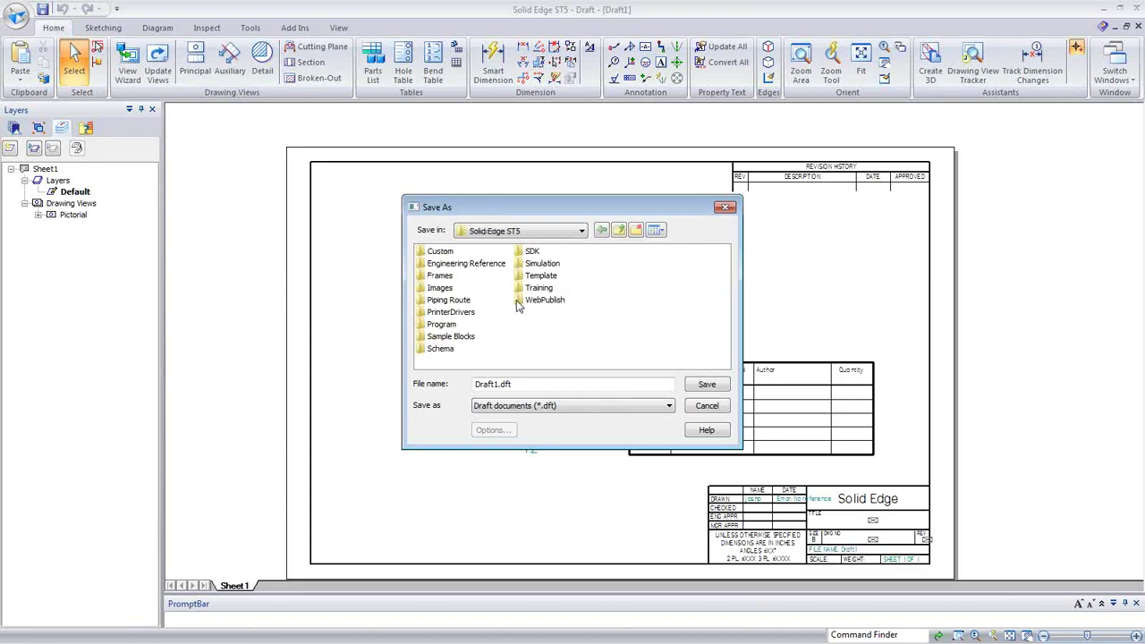
double_click(543, 276)
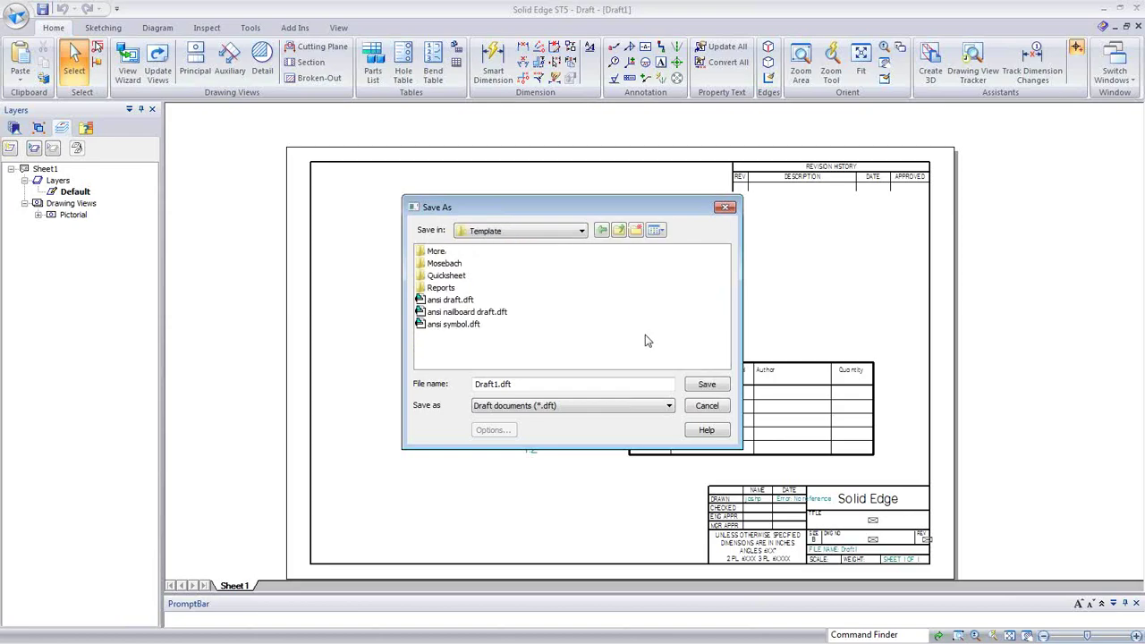
double_click(447, 275)
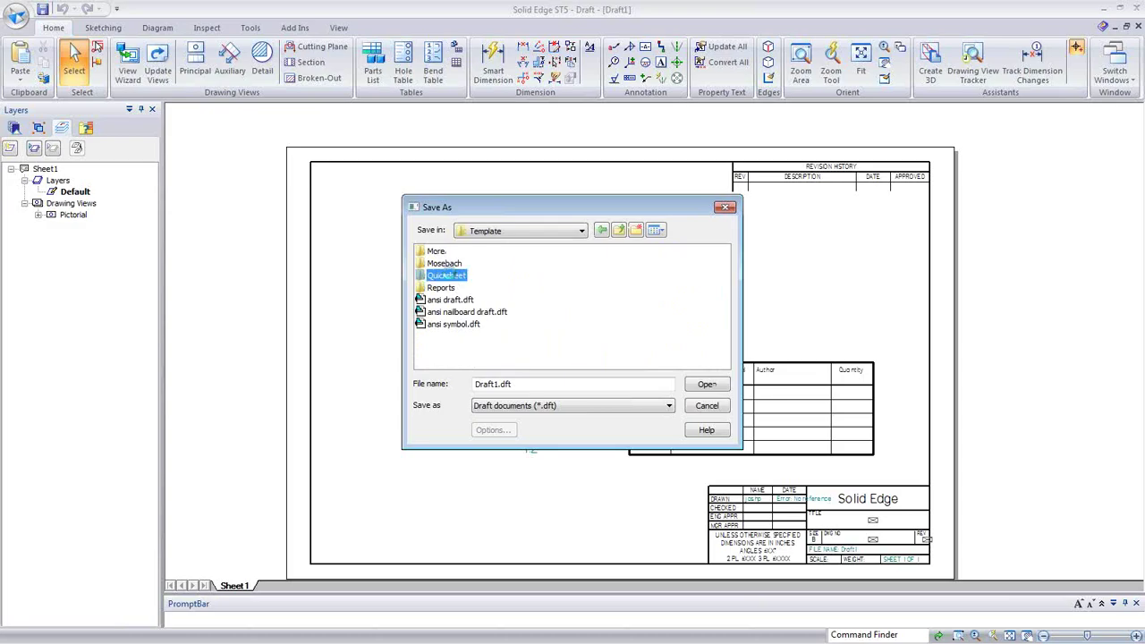
click(613, 408)
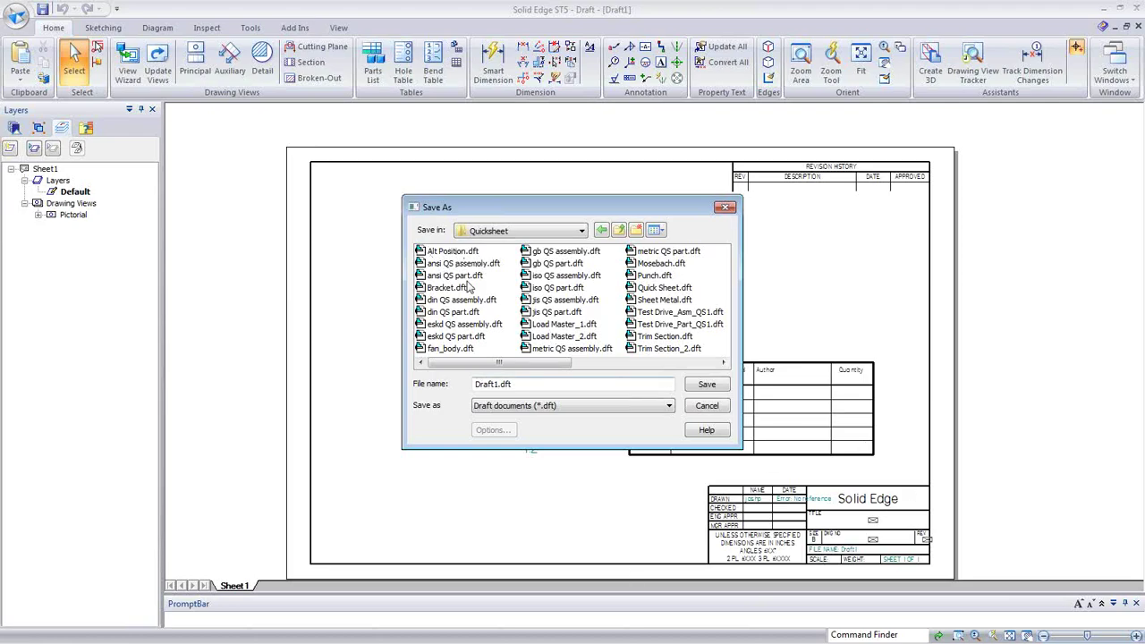
click(703, 407)
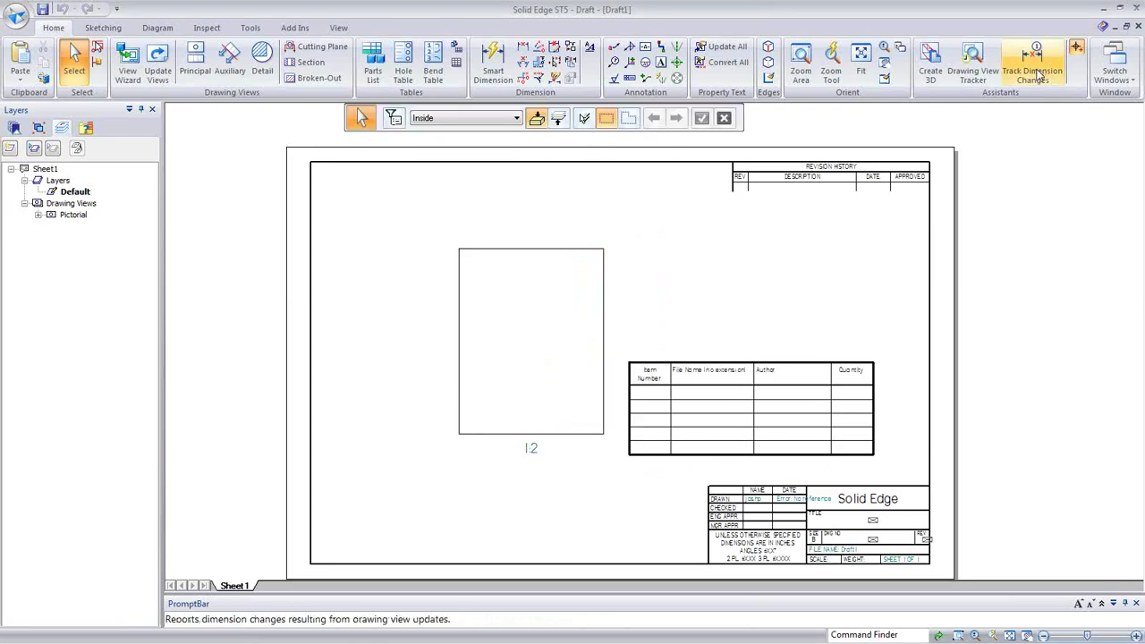
Step: Close the template drawing and make Open the active member of the valve assembly
click(1138, 27)
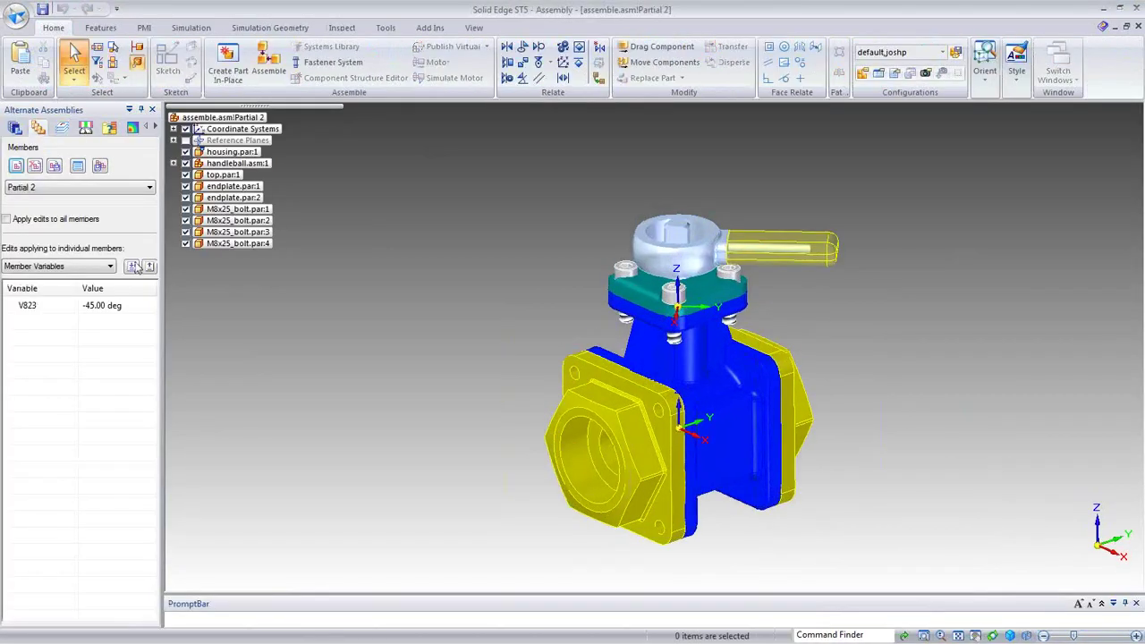
click(97, 187)
click(94, 199)
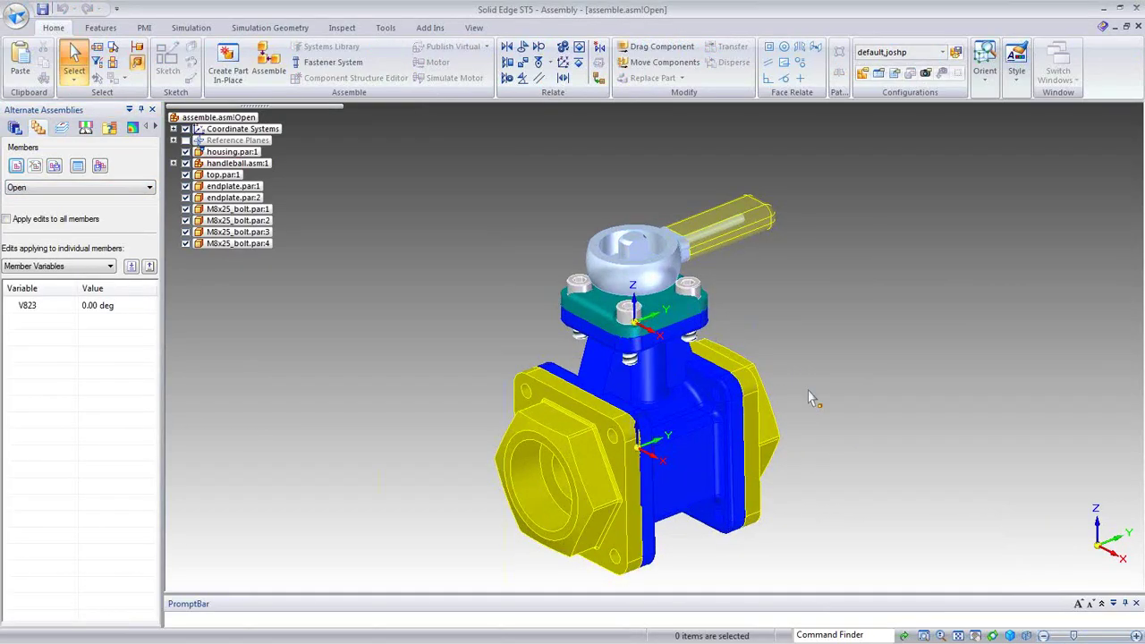
Step: Create a drawing of the valve assembly from the Quicksheet template Alt Position.dft, with the Drawing View Creation Wizard turned off
click(16, 16)
mouse_move(51, 49)
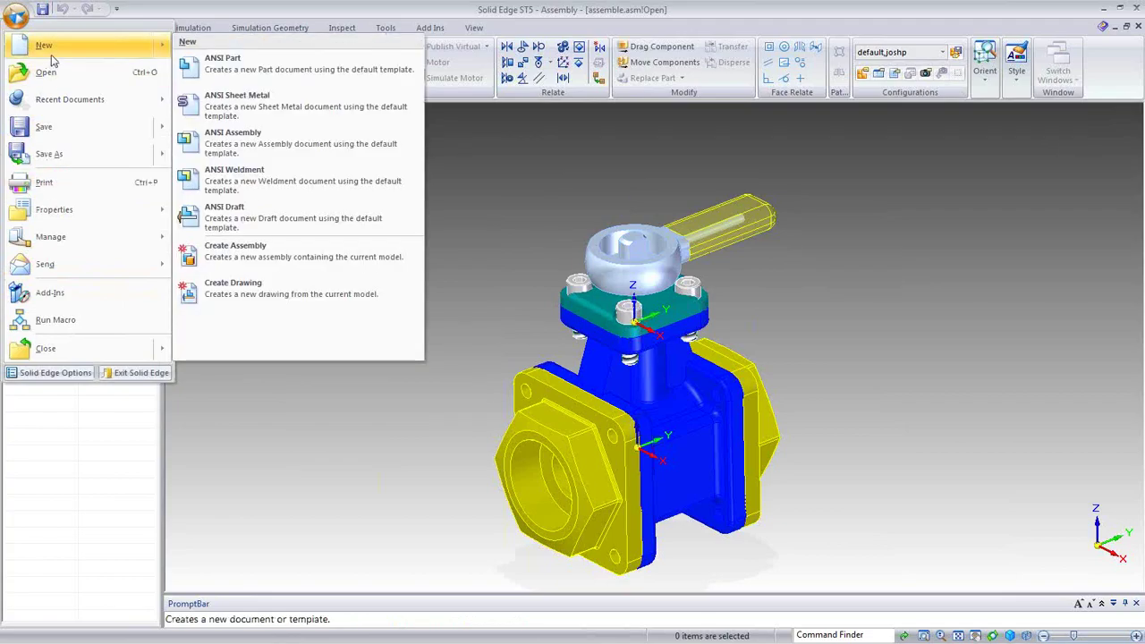
click(268, 300)
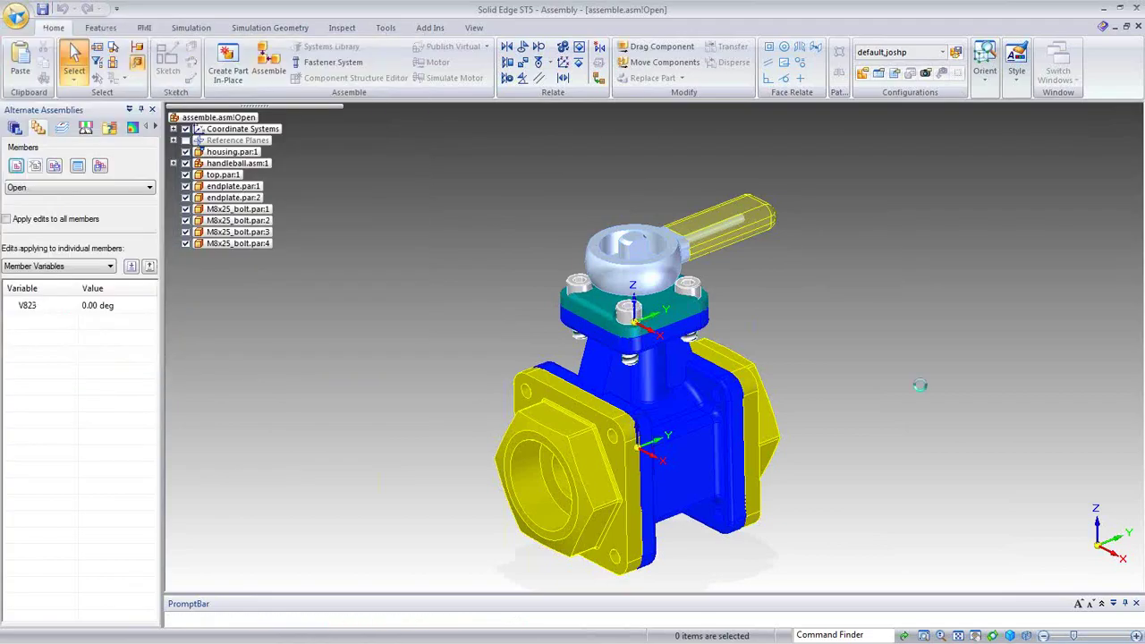
click(490, 326)
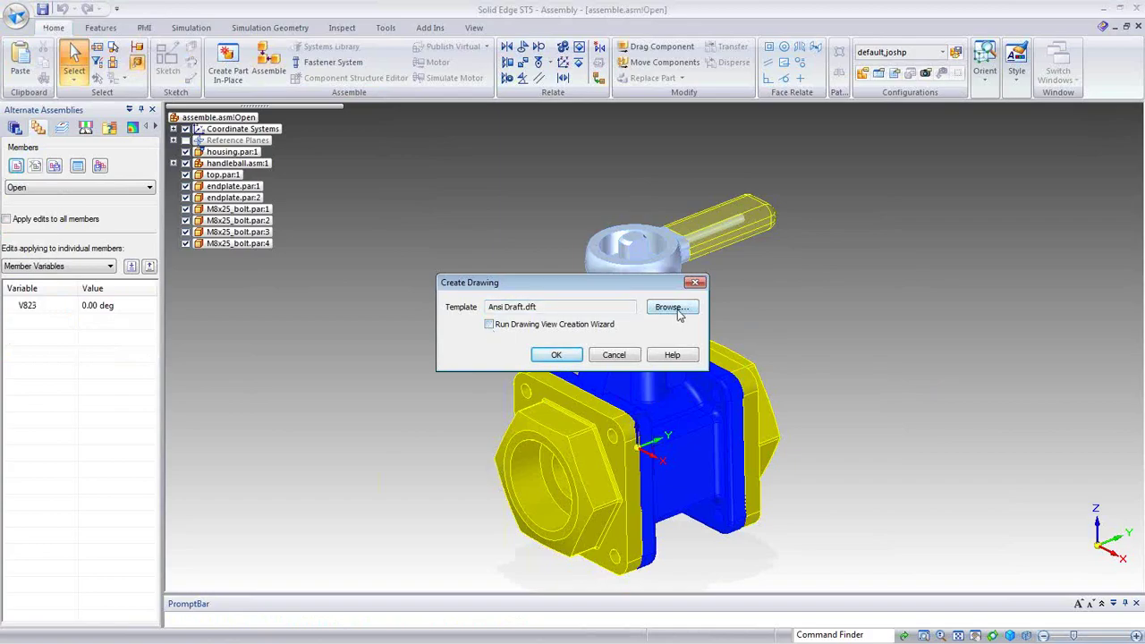
click(677, 310)
click(495, 220)
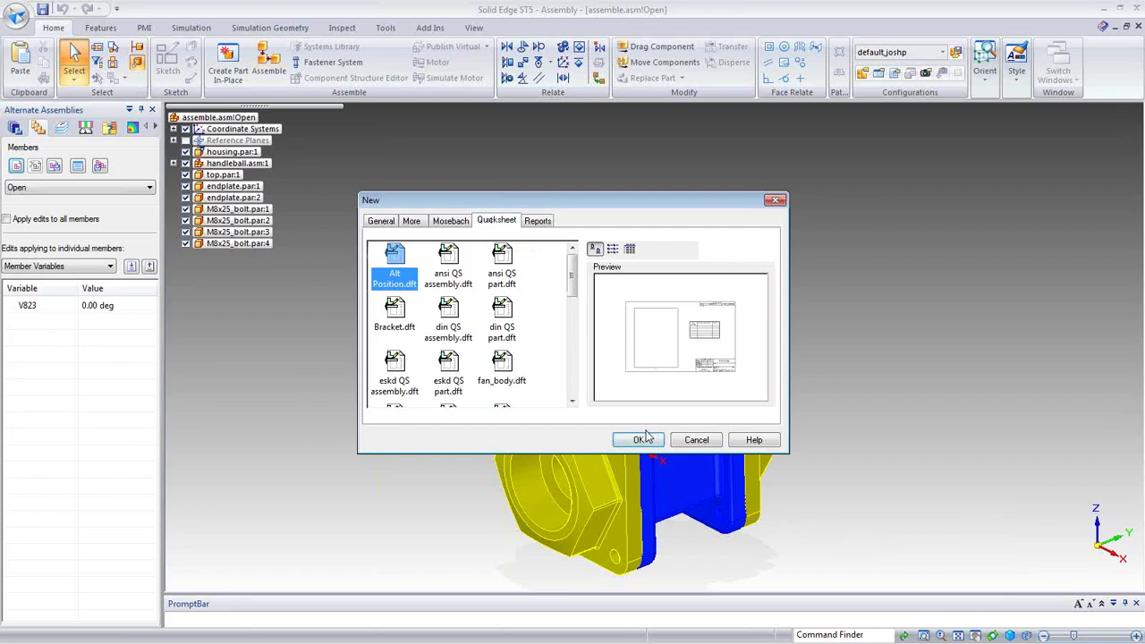
click(639, 440)
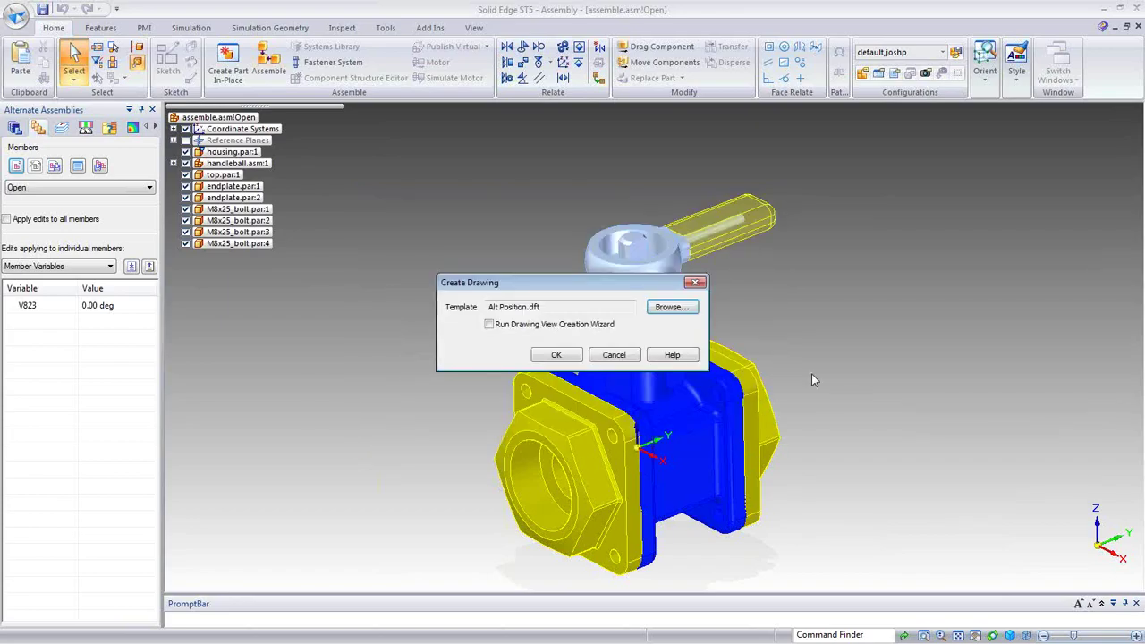
click(563, 358)
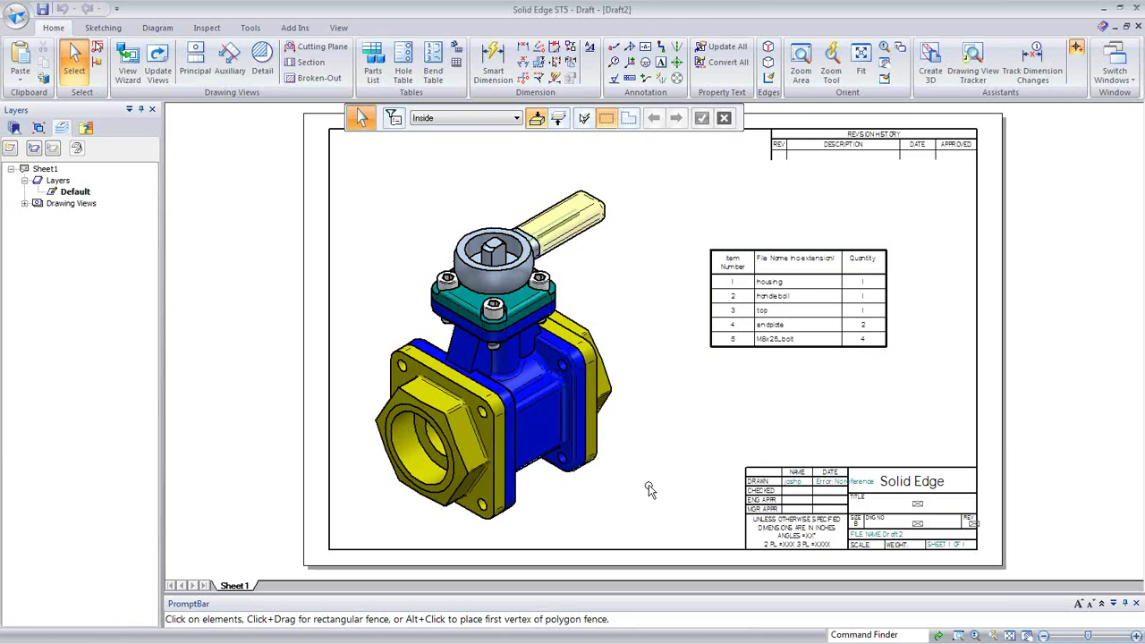
Step: Set Closed, Partial, Closed 2 and Partial 2 as alternate positions of the valve view, keeping Open as primary
scroll(635, 474, down, 1)
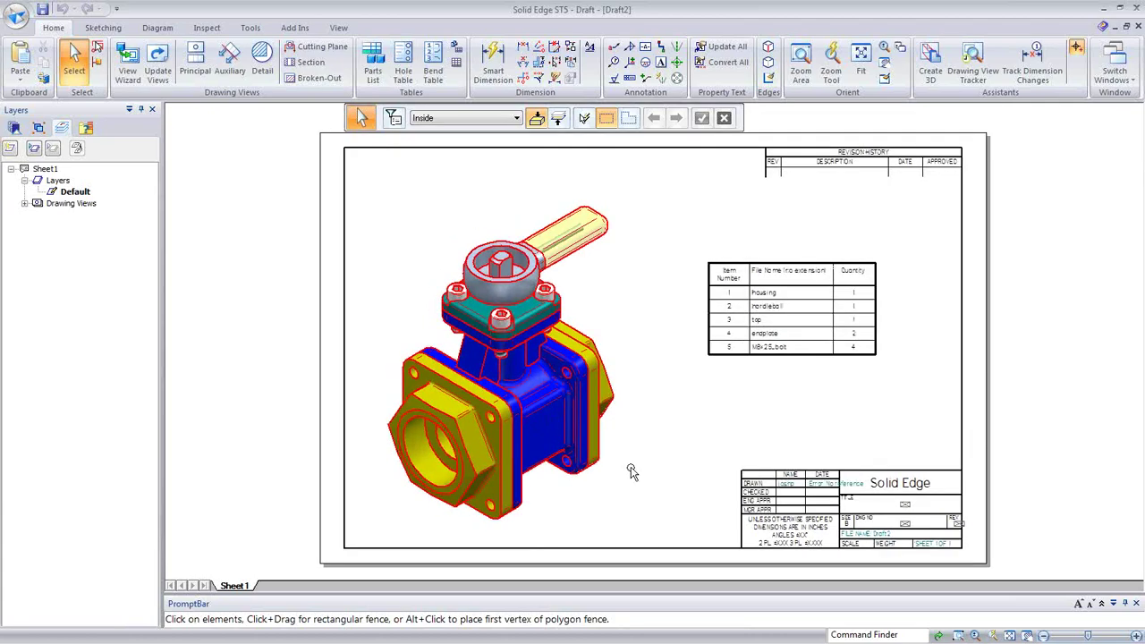
click(600, 413)
right_click(599, 414)
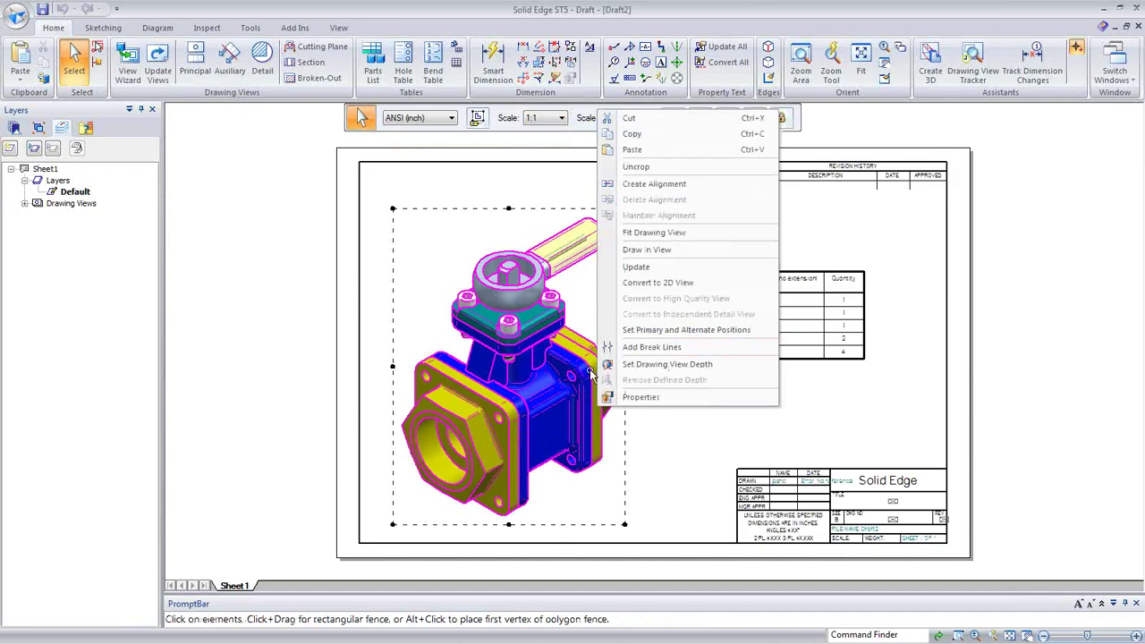
click(647, 345)
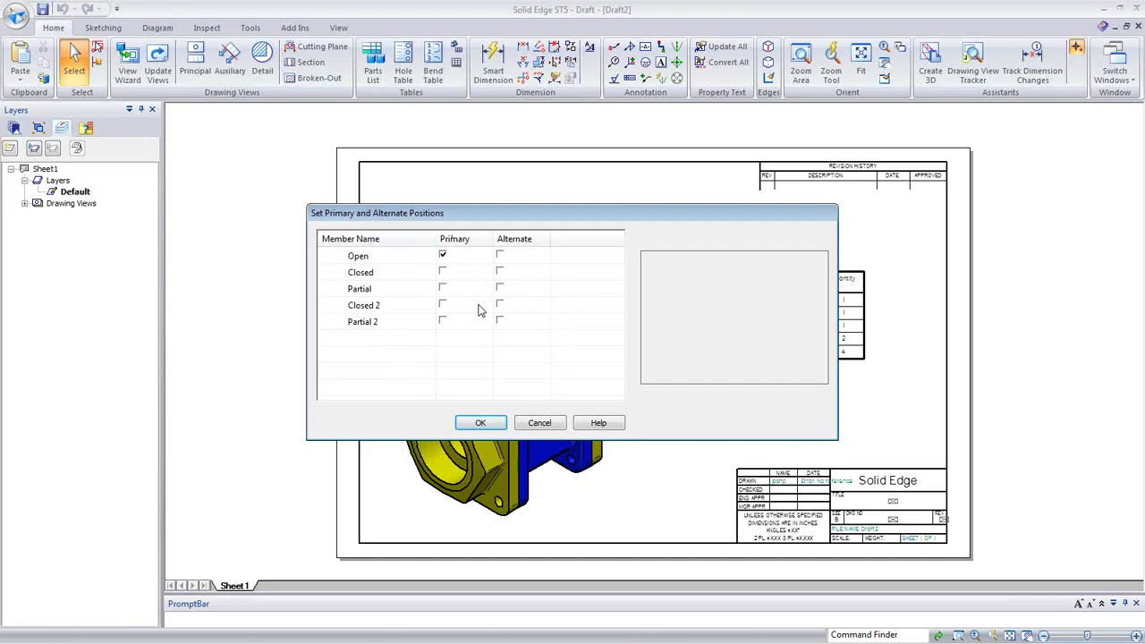
click(500, 272)
click(500, 288)
click(500, 306)
click(501, 321)
click(495, 428)
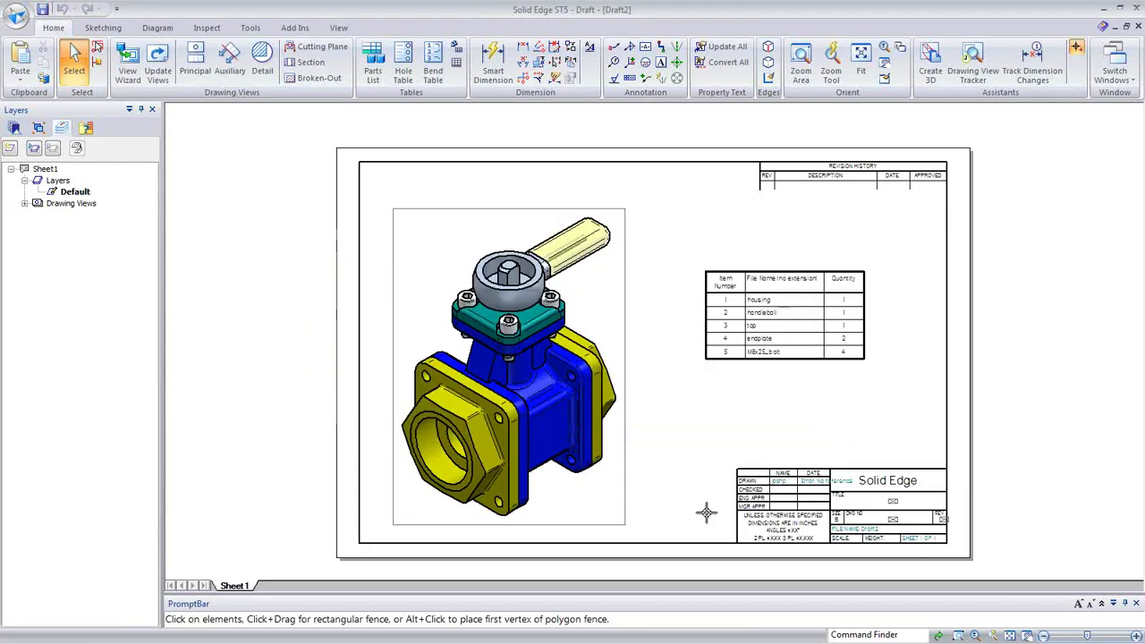
Step: Update the valve drawing view with its four alternate handle positions
click(158, 72)
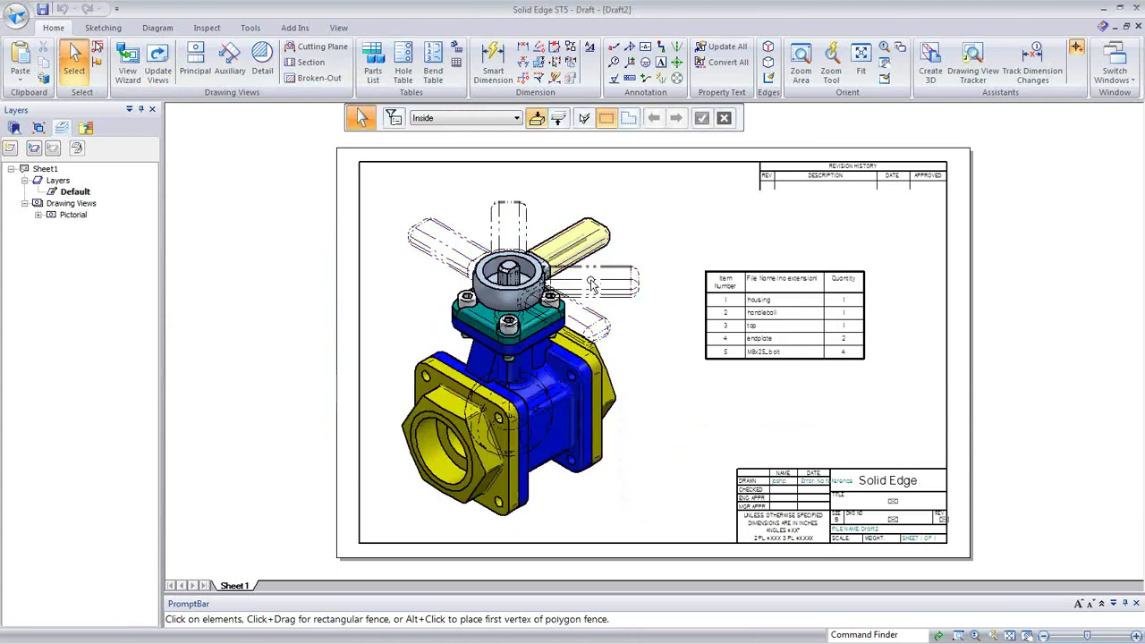
Step: Remove Closed 2 and Partial 2 from the valve view's alternate positions and update the view
right_click(611, 429)
click(686, 352)
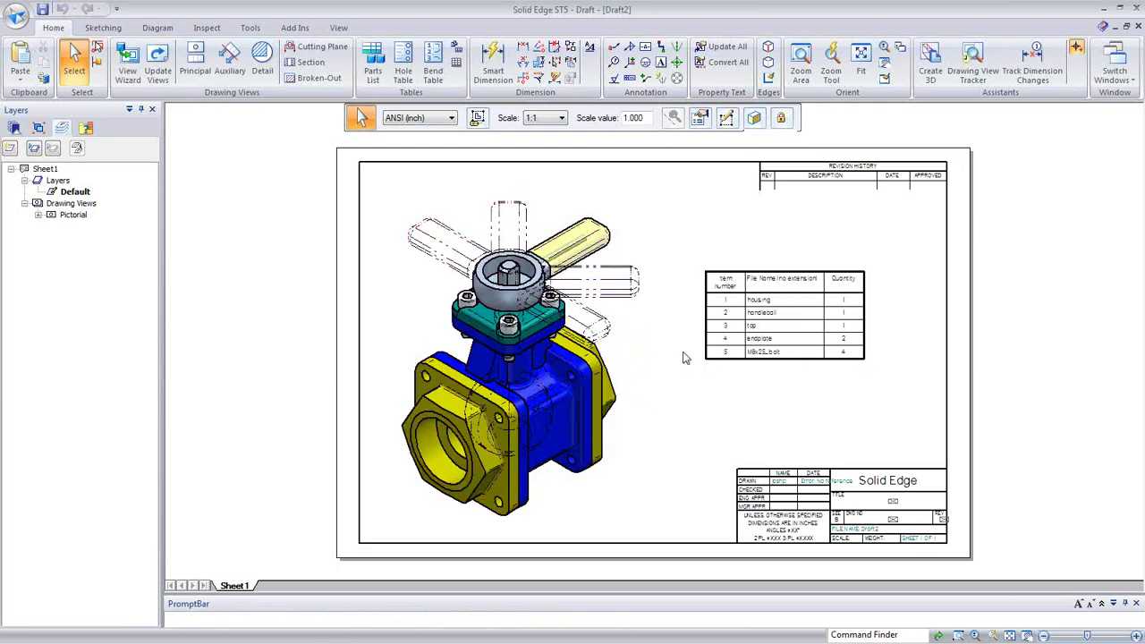
click(501, 321)
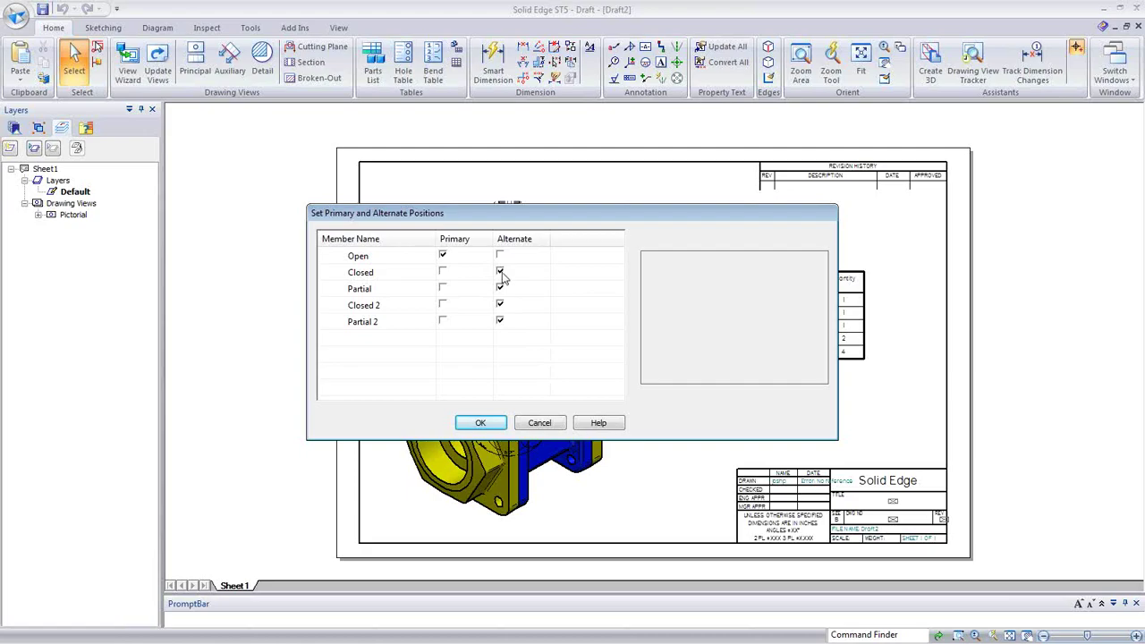
click(501, 307)
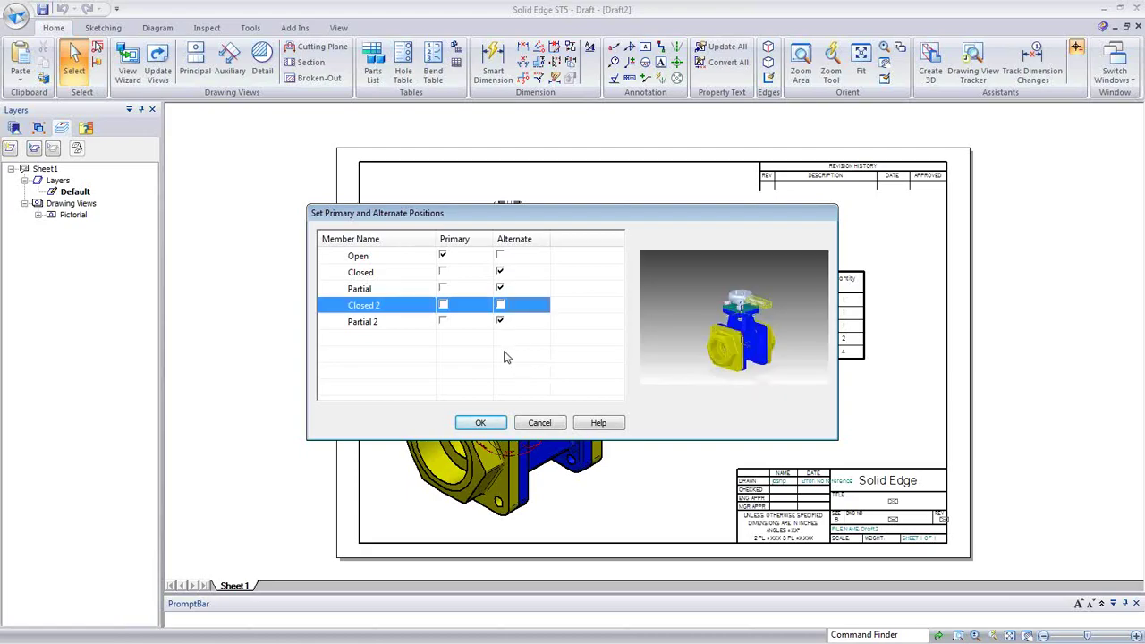
click(499, 322)
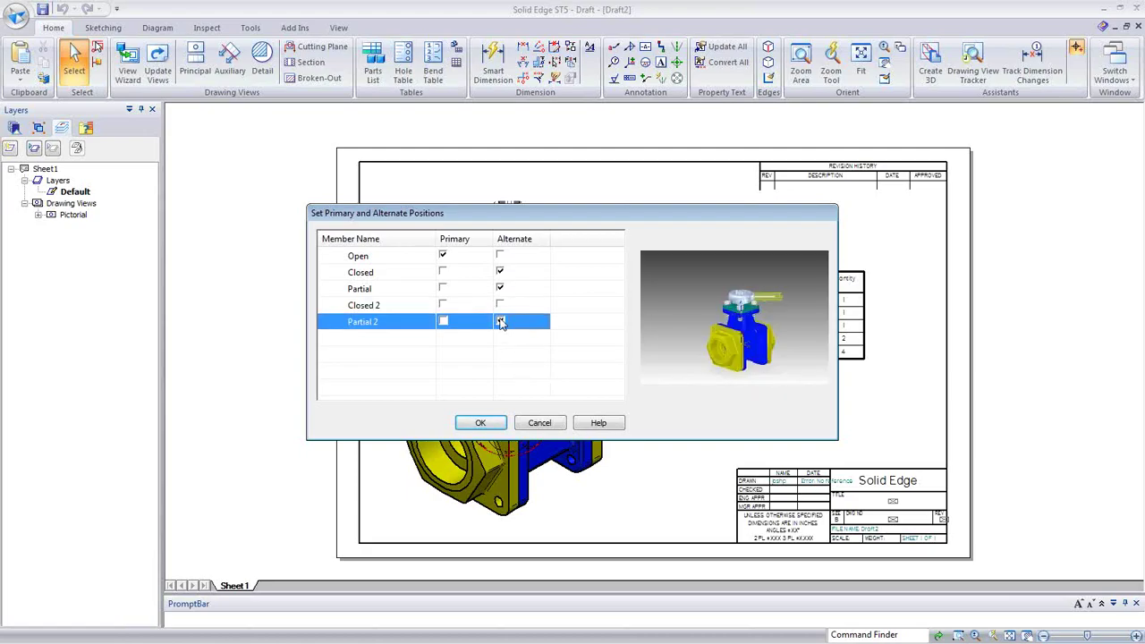
click(481, 423)
click(157, 76)
click(703, 435)
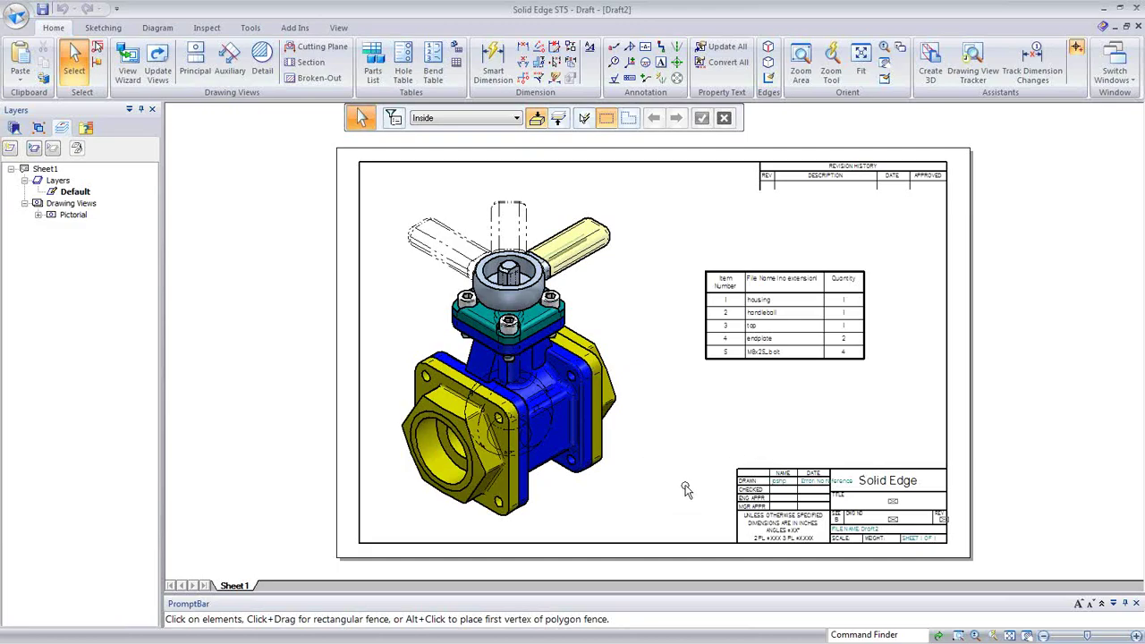
Step: In the valve assembly's Alternate Assemblies Table, set V823 to 30 deg for Partial and -30 deg for Partial 2, and update the drawing view
double_click(611, 431)
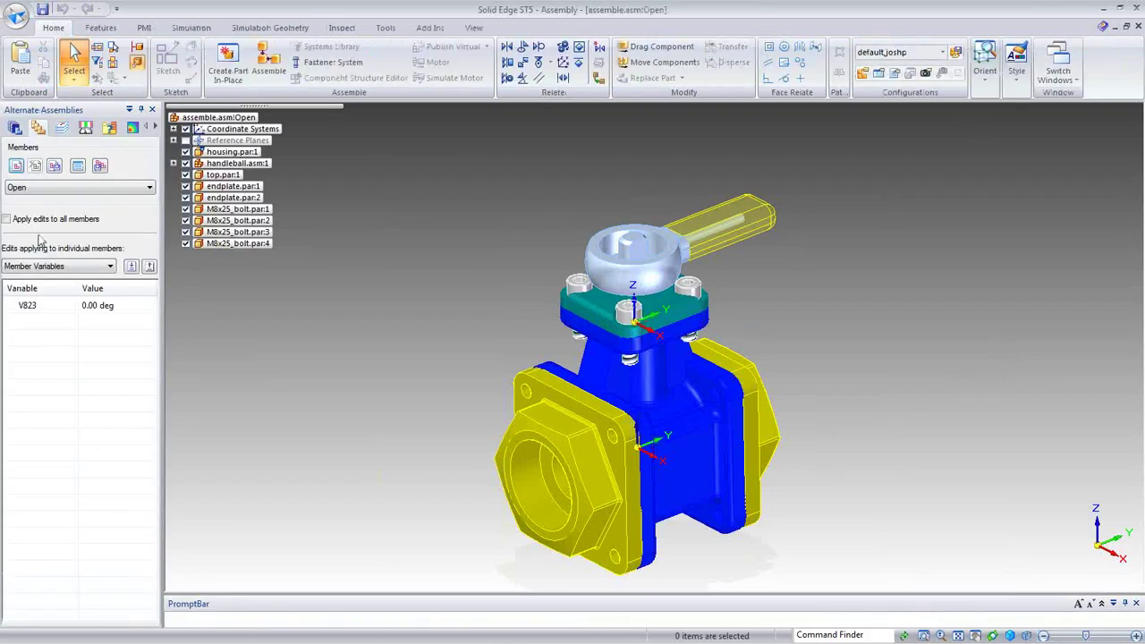
click(78, 165)
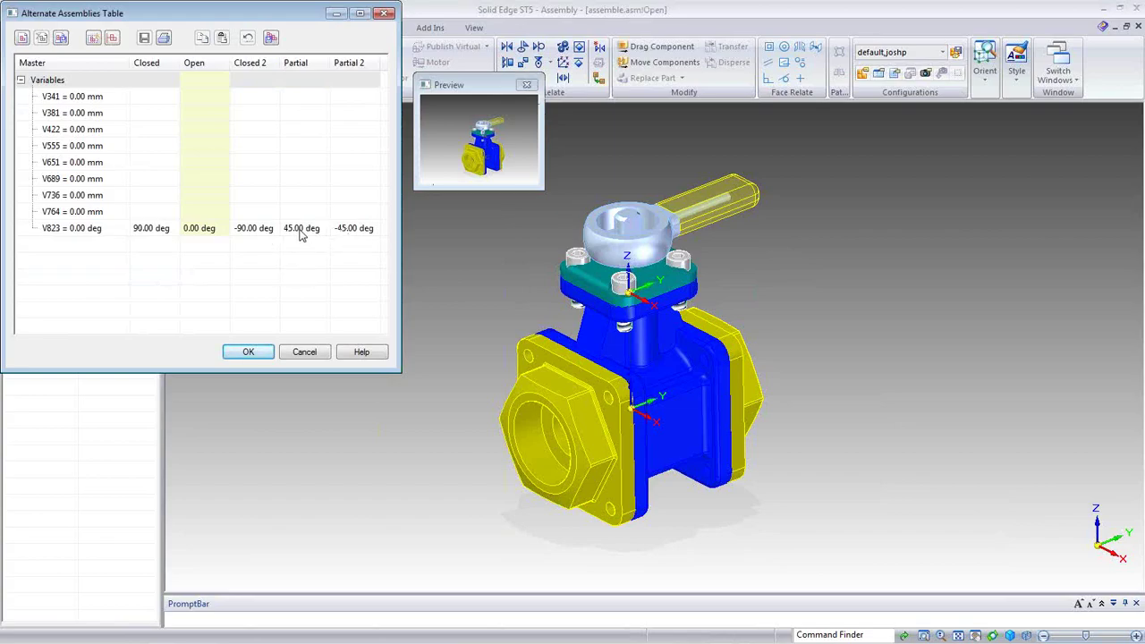
click(301, 229)
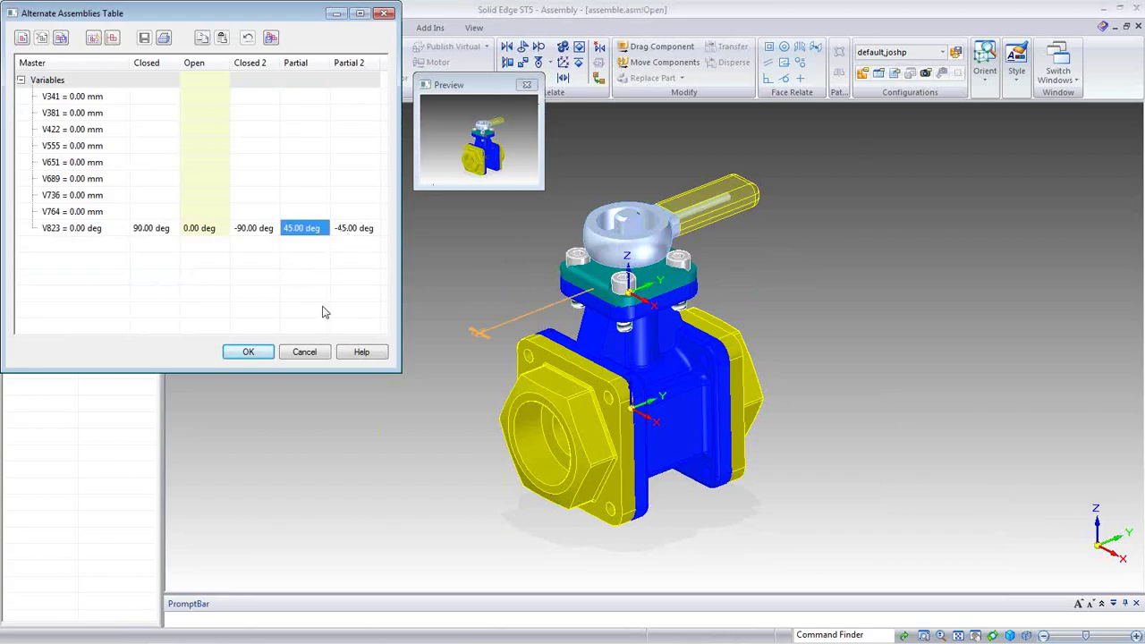
text(30)
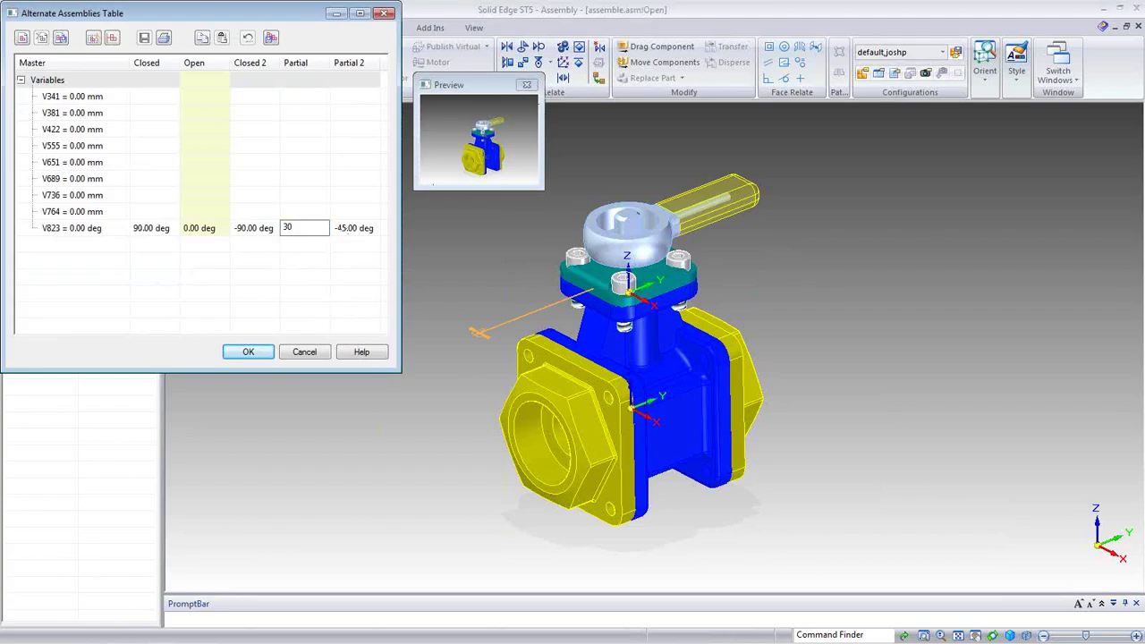
key(Tab)
text(-30)
key(Return)
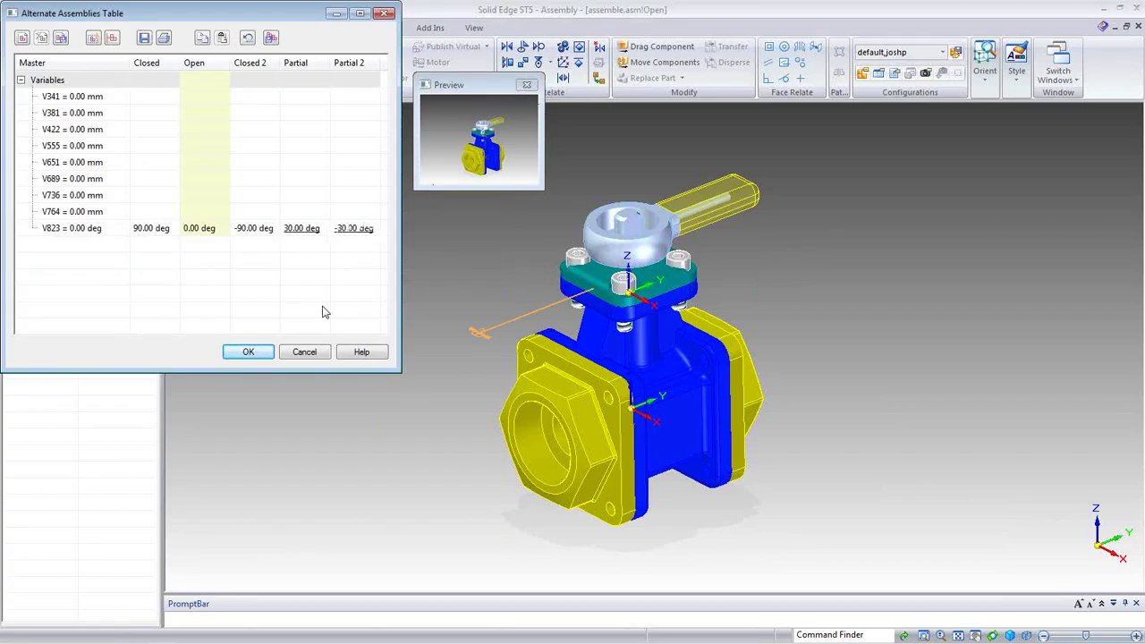
click(257, 356)
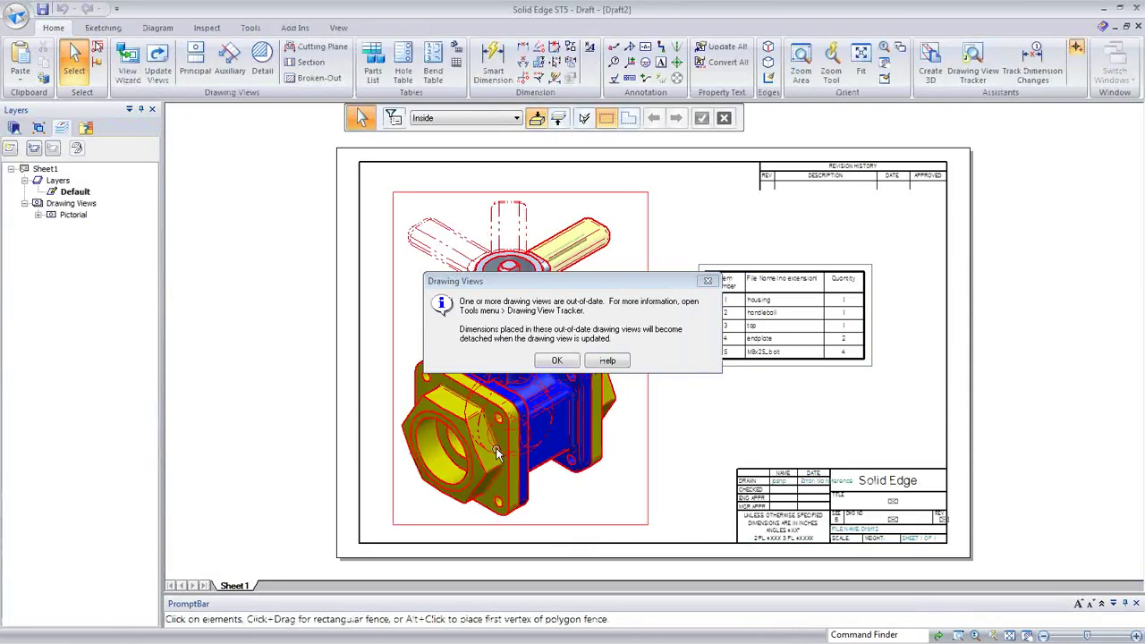
click(557, 361)
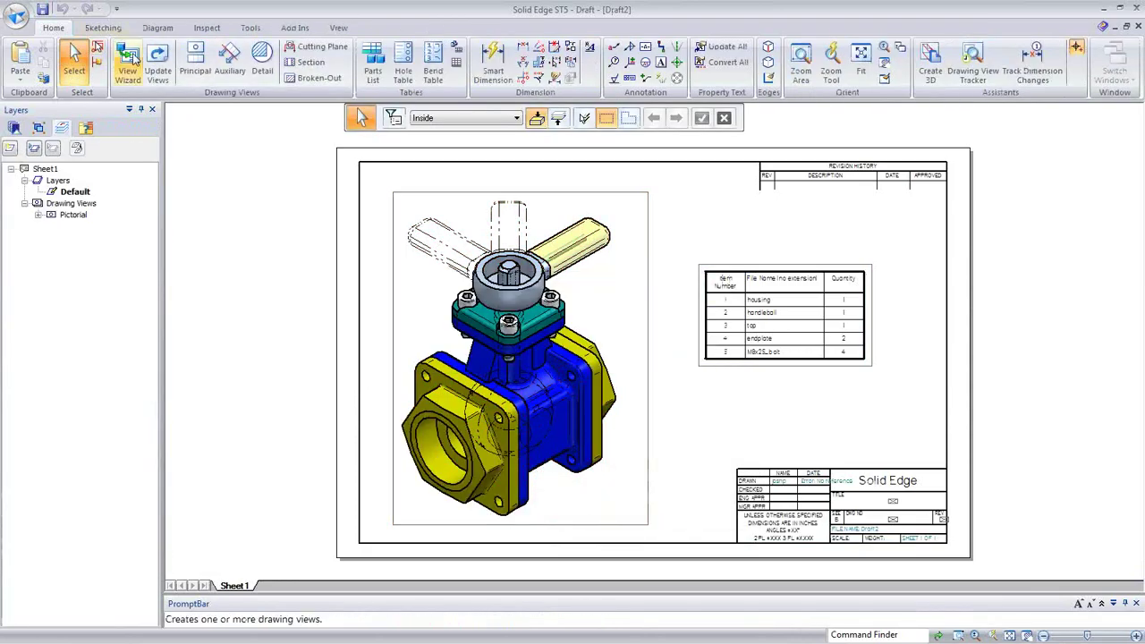
click(158, 70)
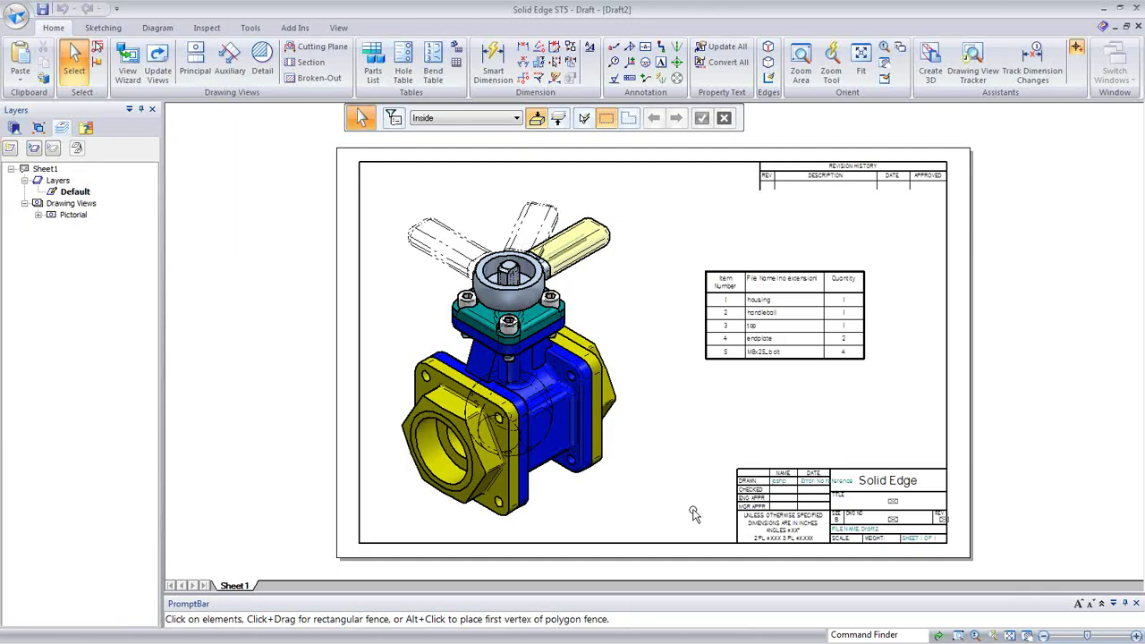
Step: Add Closed 2 and Partial 2 as alternate positions of the valve view and update the view
right_click(591, 423)
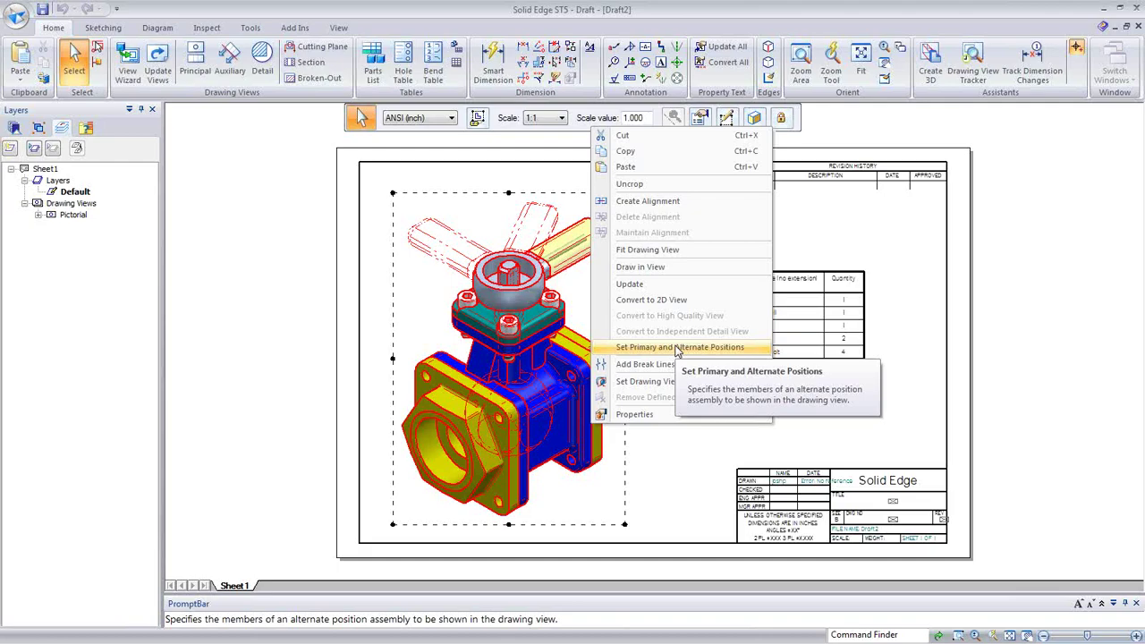
click(678, 349)
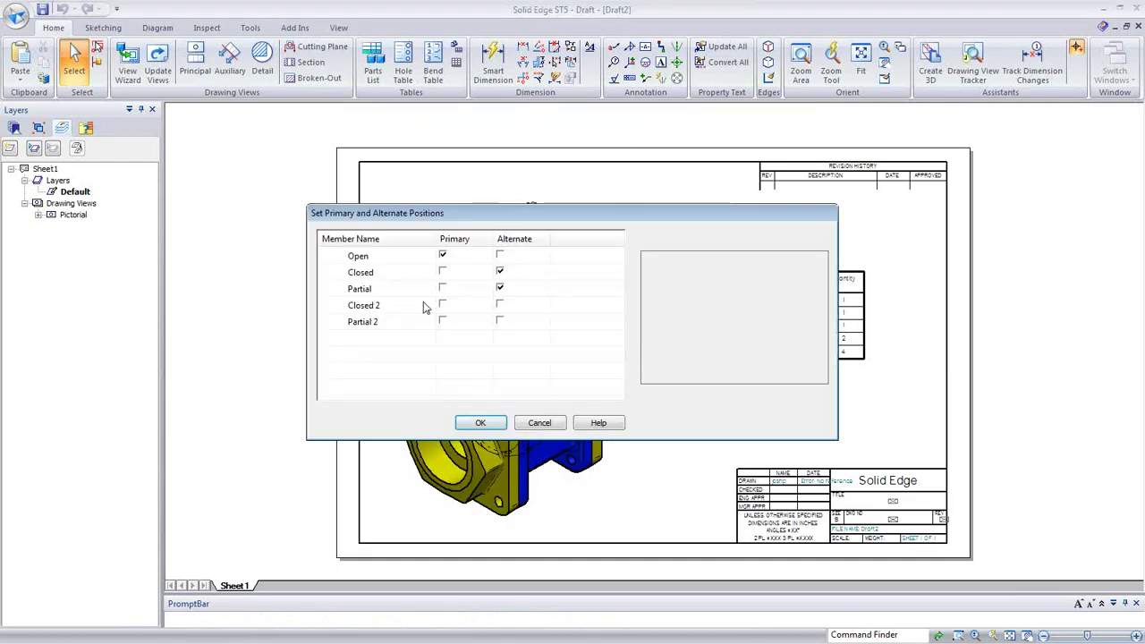
click(500, 305)
click(500, 321)
click(479, 423)
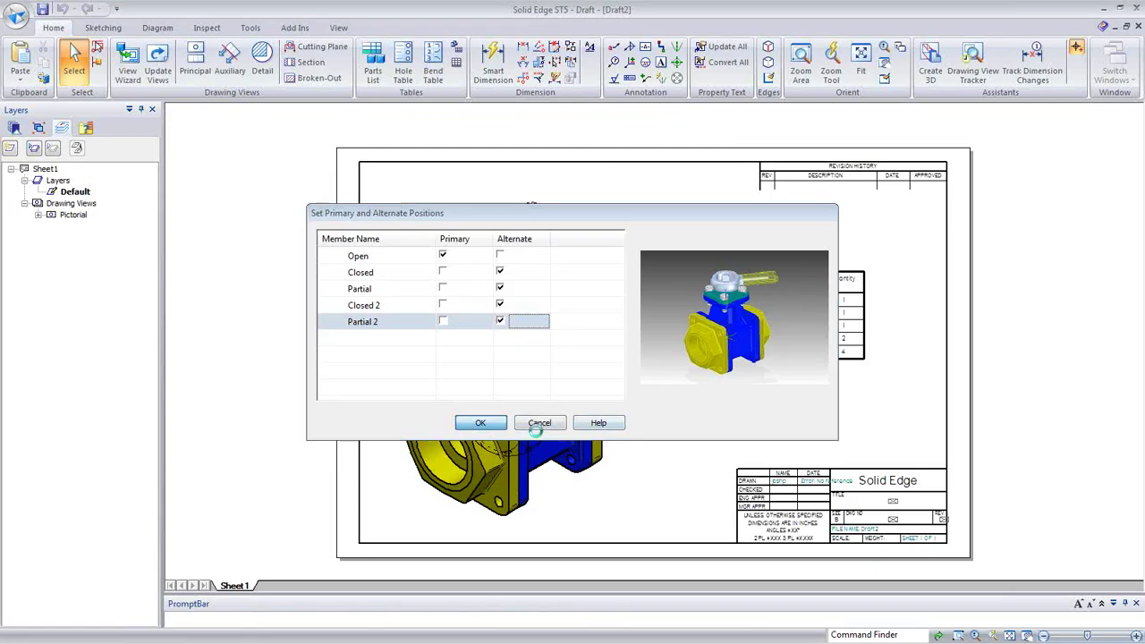
click(157, 70)
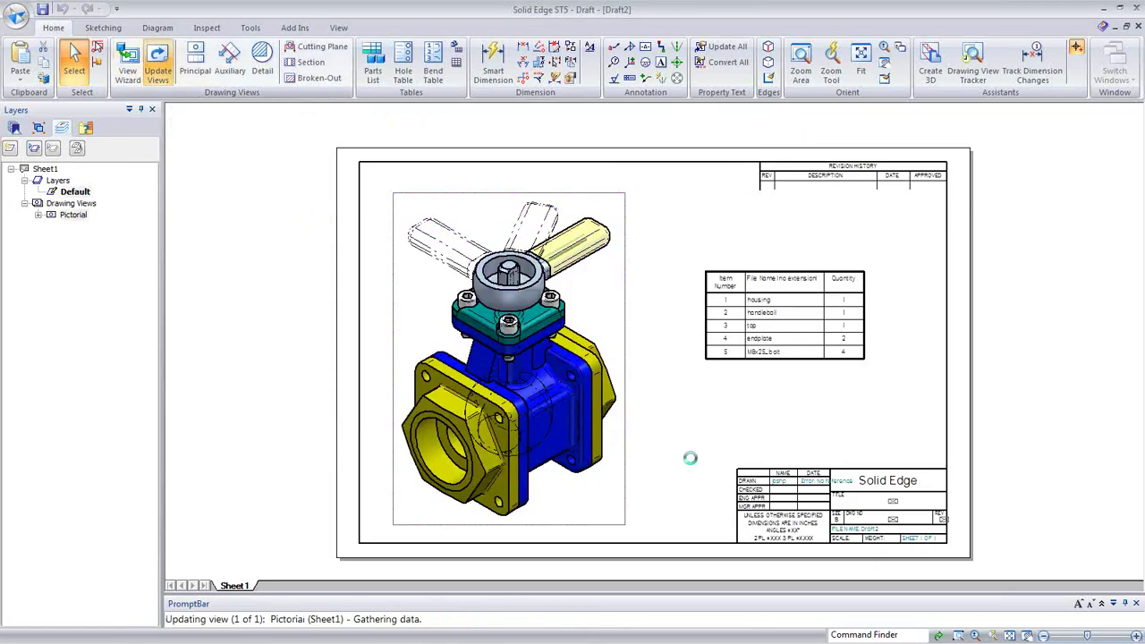